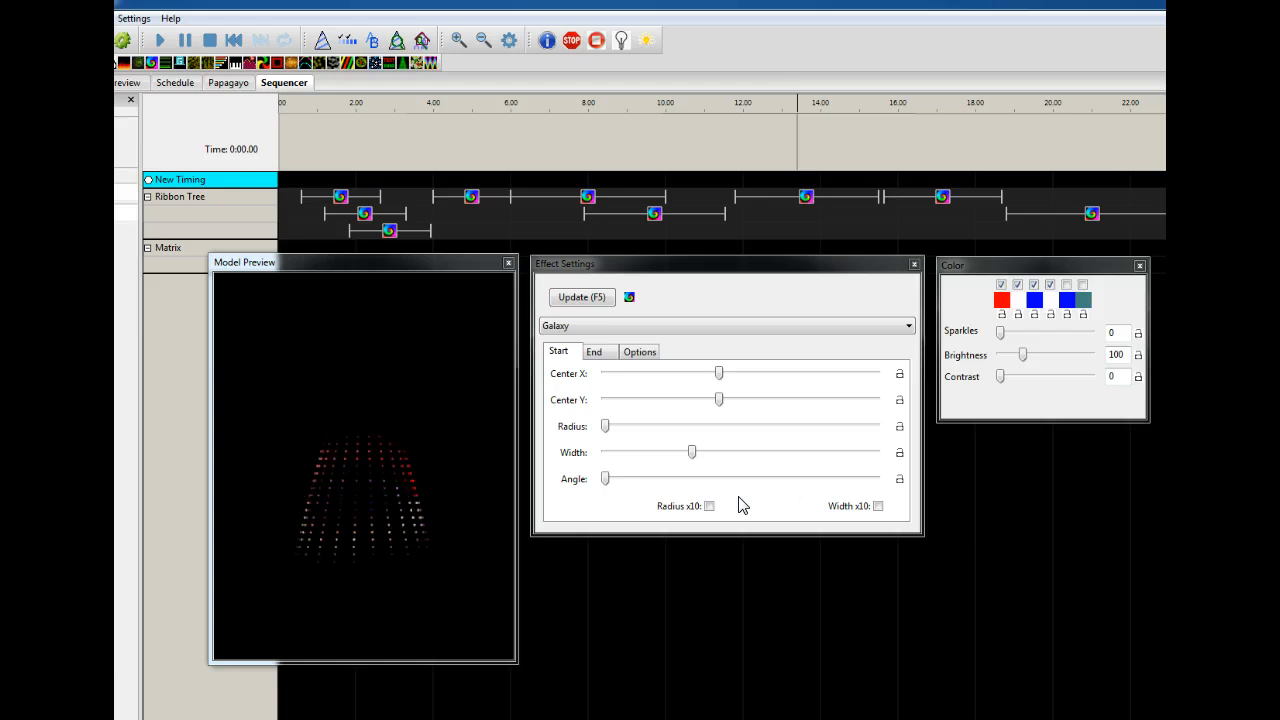
# Preview the three overlapping Galaxy effects at the start of the Ribbon Tree rows and compare their colour palettes.
pyautogui.click(766, 486)
pyautogui.click(450, 515)
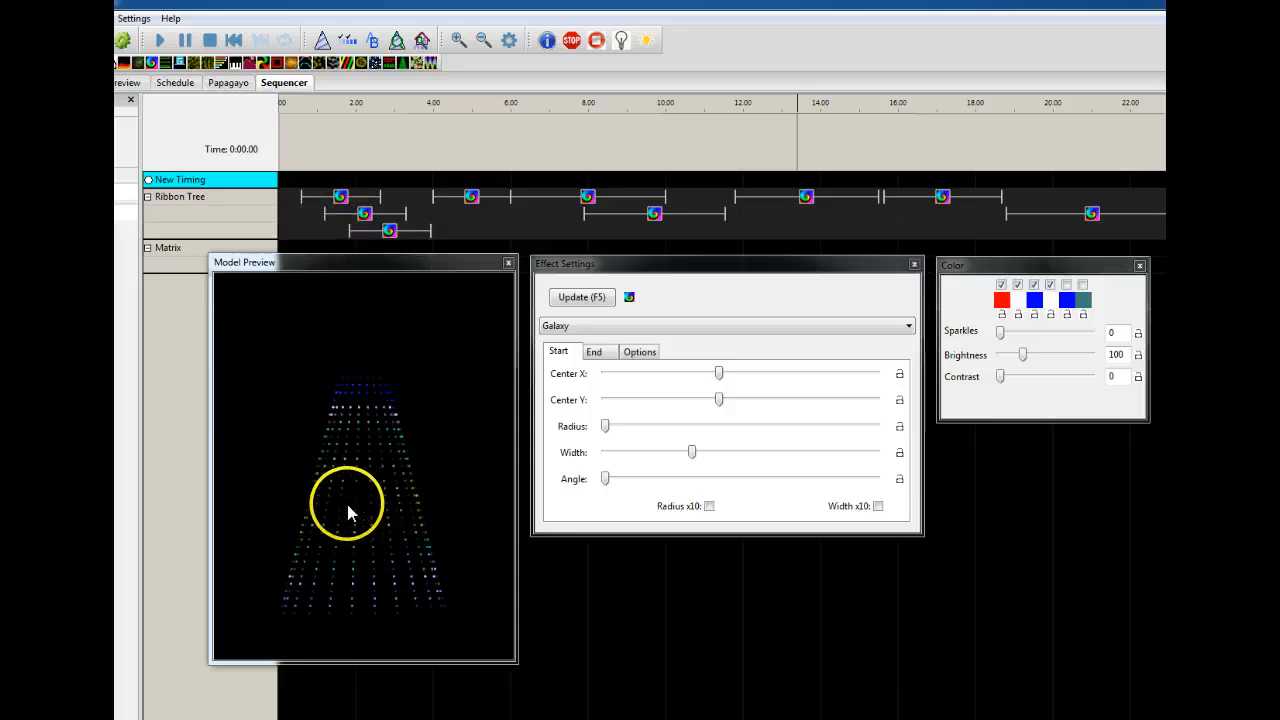
pyautogui.click(340, 197)
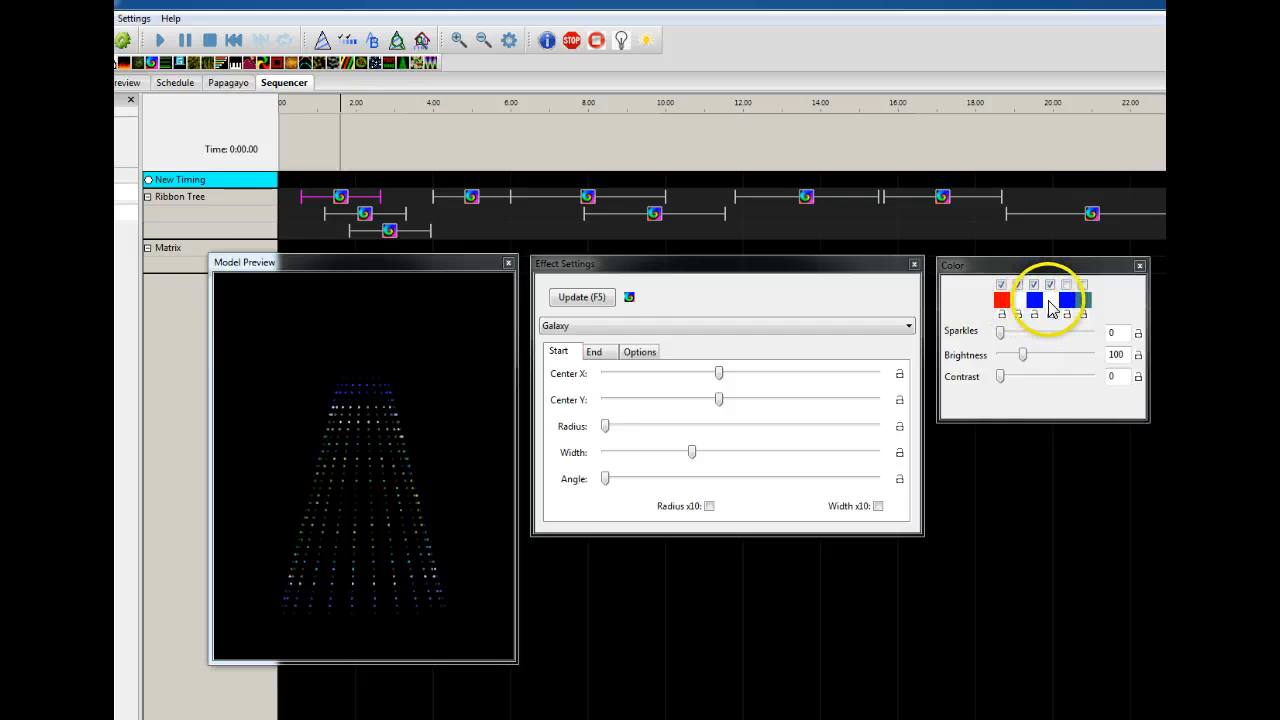
pyautogui.click(366, 212)
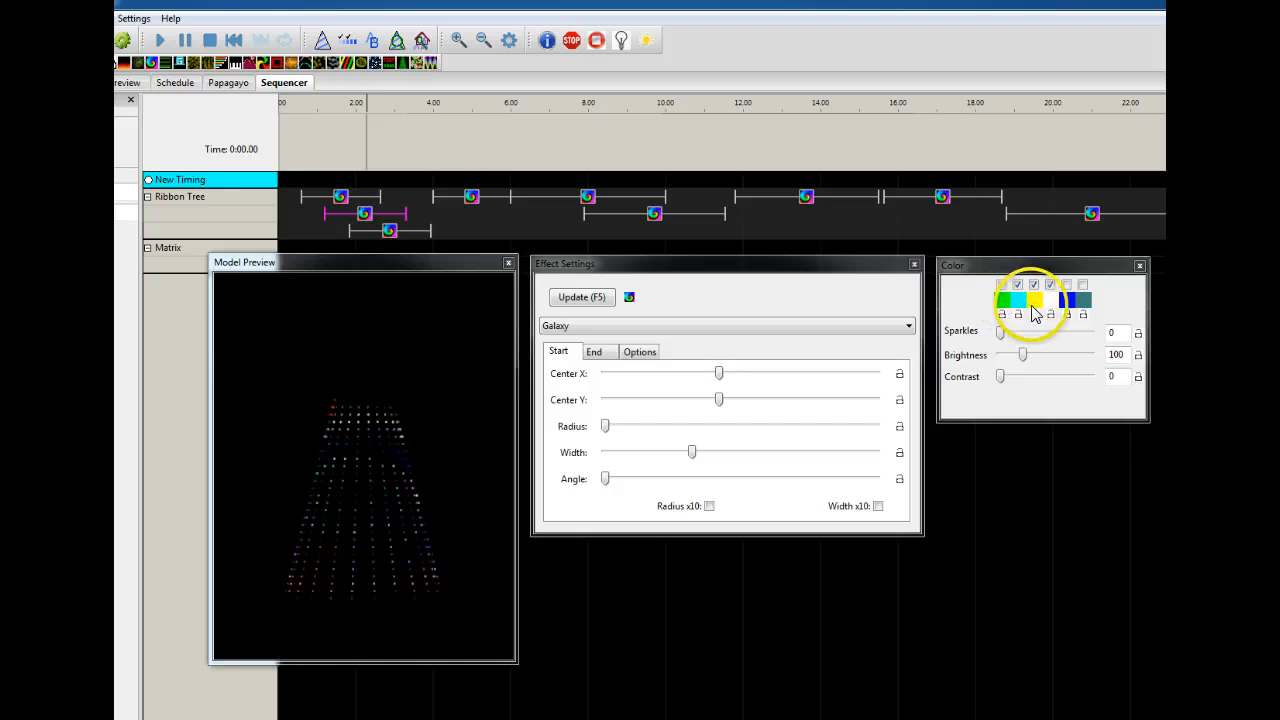
pyautogui.click(391, 231)
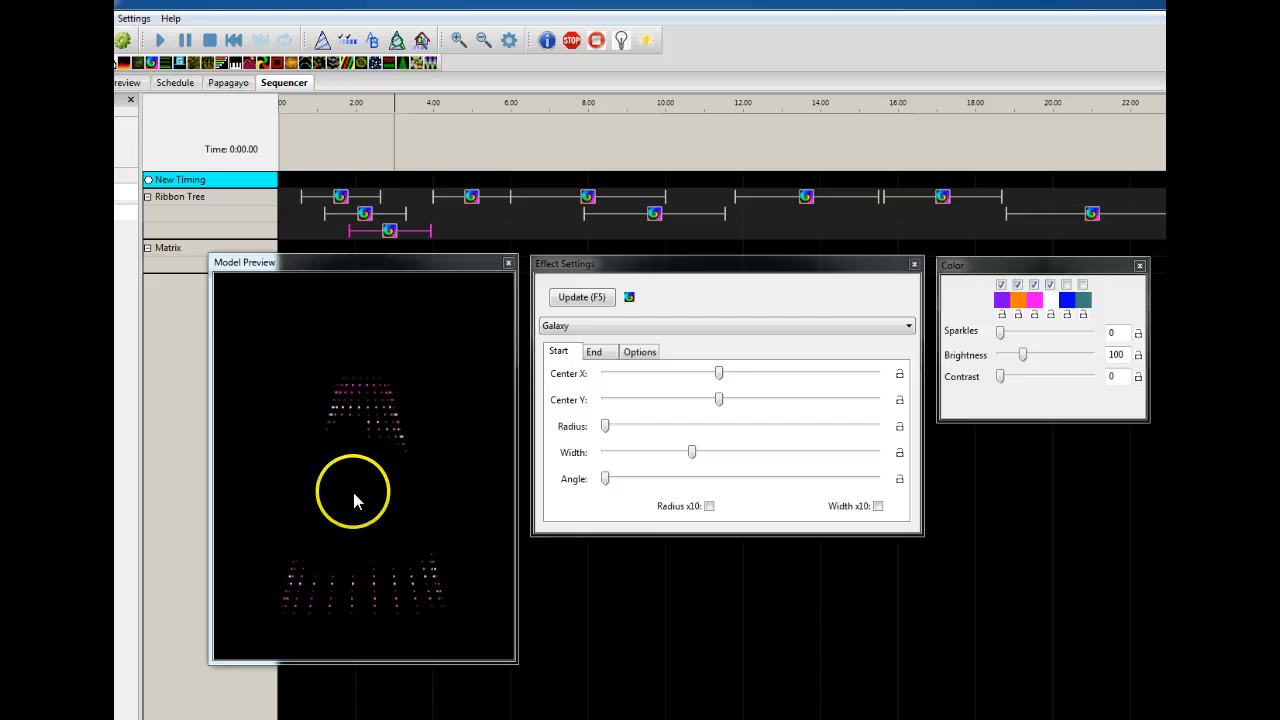
# Preview the Ribbon Tree Galaxy effects near 5 and 8 seconds and play the range from 6 to about 11.5 seconds.
pyautogui.click(471, 196)
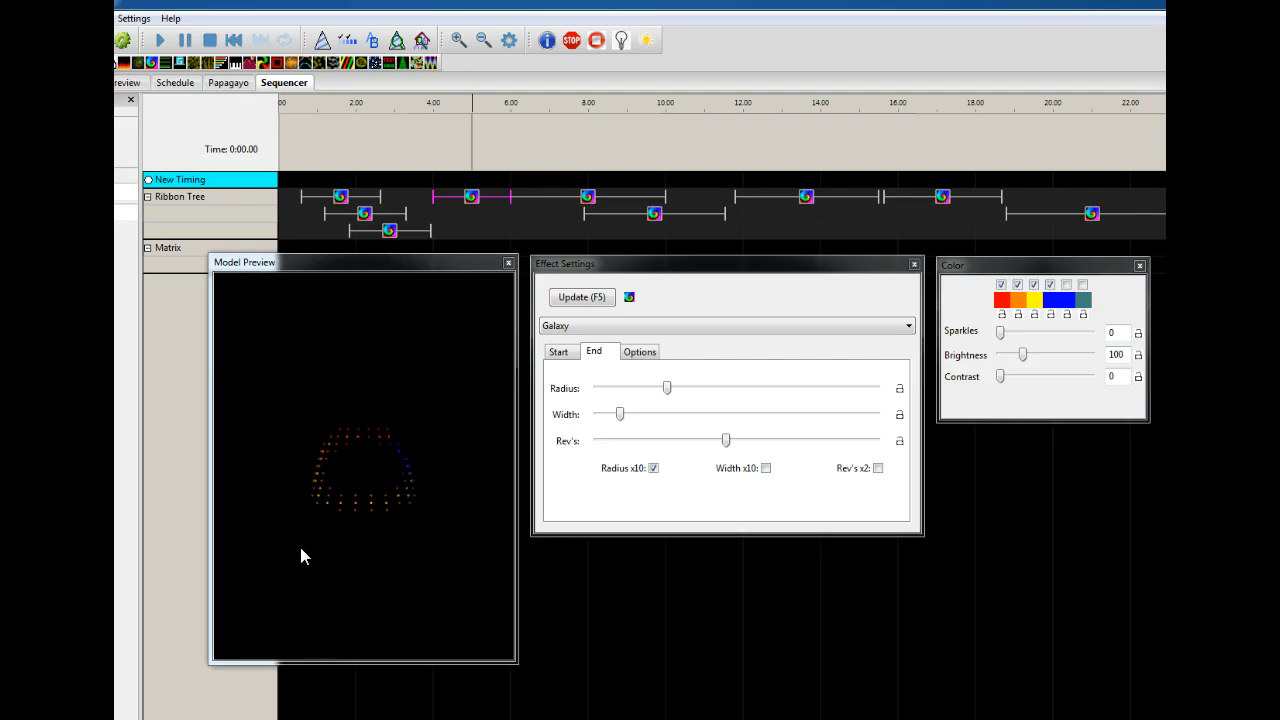
pyautogui.click(591, 199)
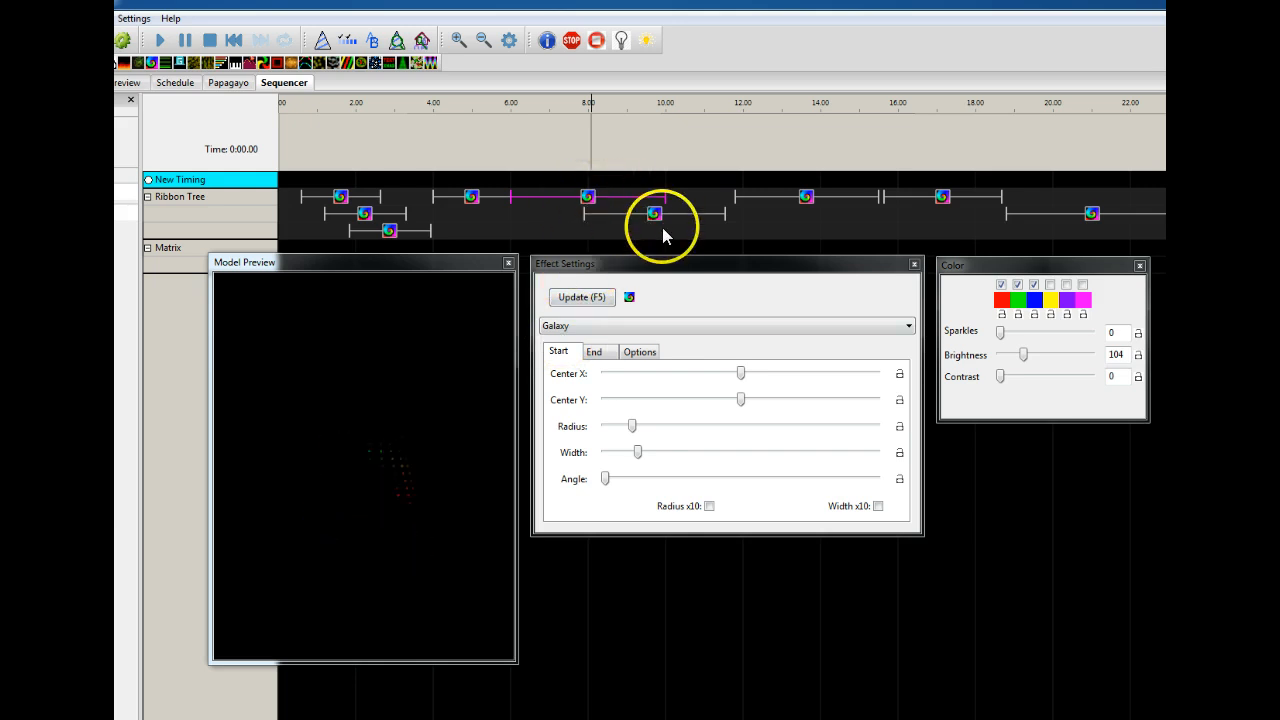
pyautogui.moveTo(512, 140); pyautogui.dragTo(724, 144)
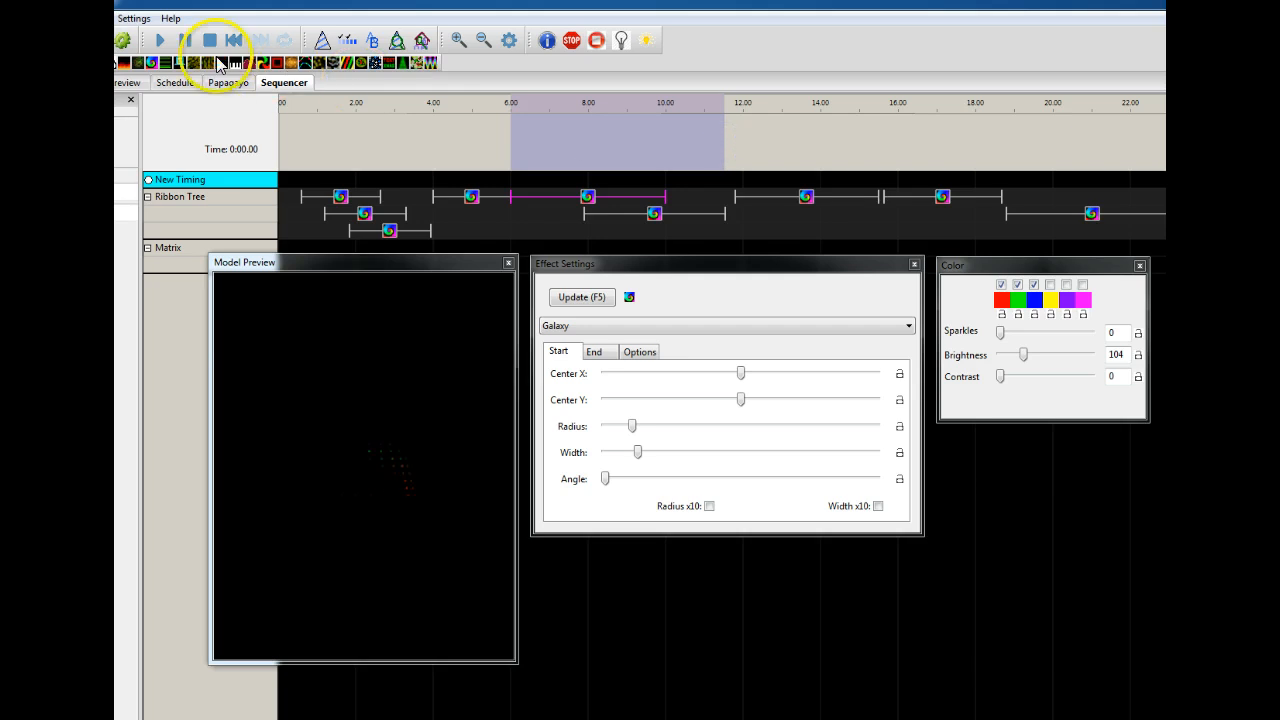
pyautogui.click(160, 40)
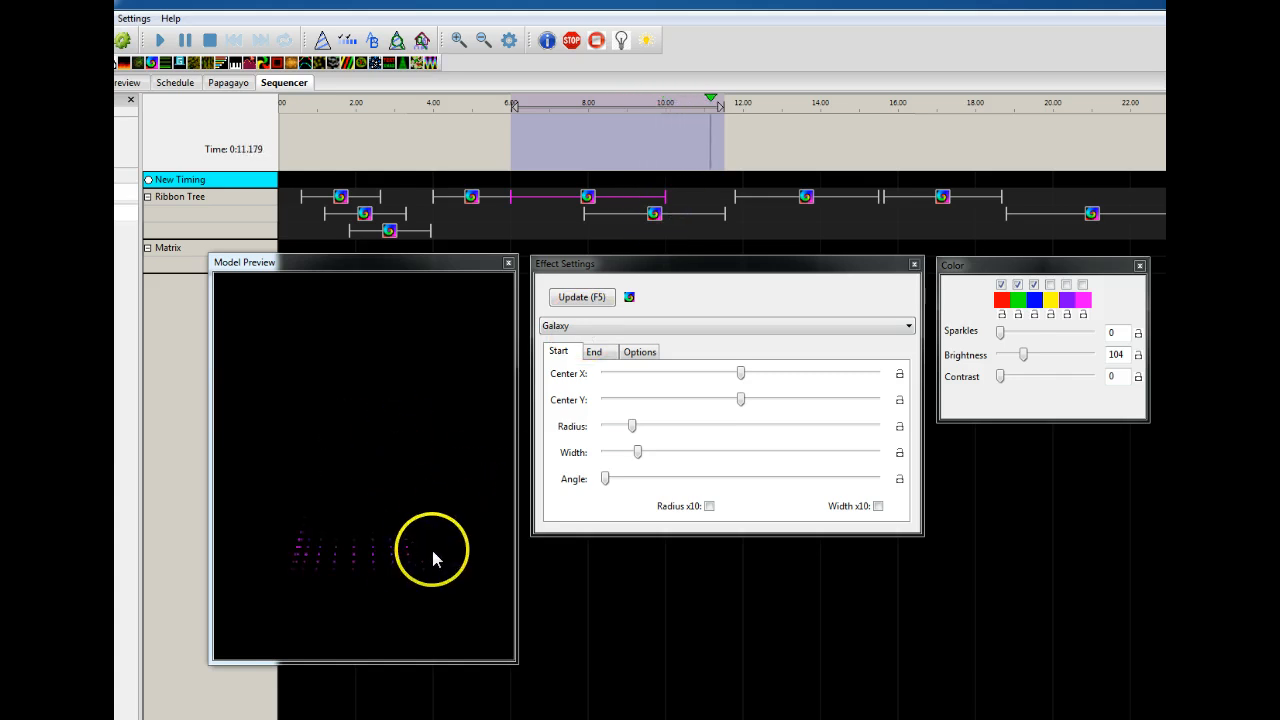
# Preview the Ribbon Tree Galaxy effects near 13.5, 17 and 21 seconds and examine their start and end settings.
pyautogui.click(808, 200)
pyautogui.hscroll(5, 722, 210)
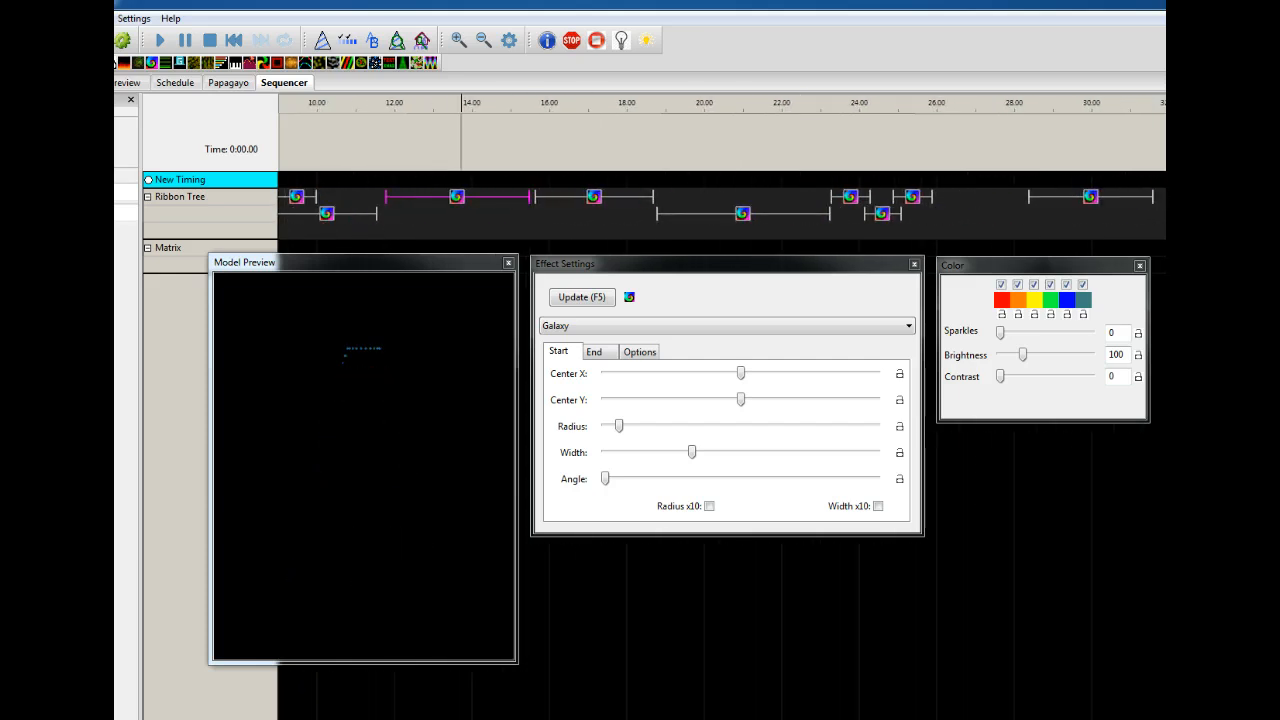
pyautogui.hscroll(-1, 722, 205)
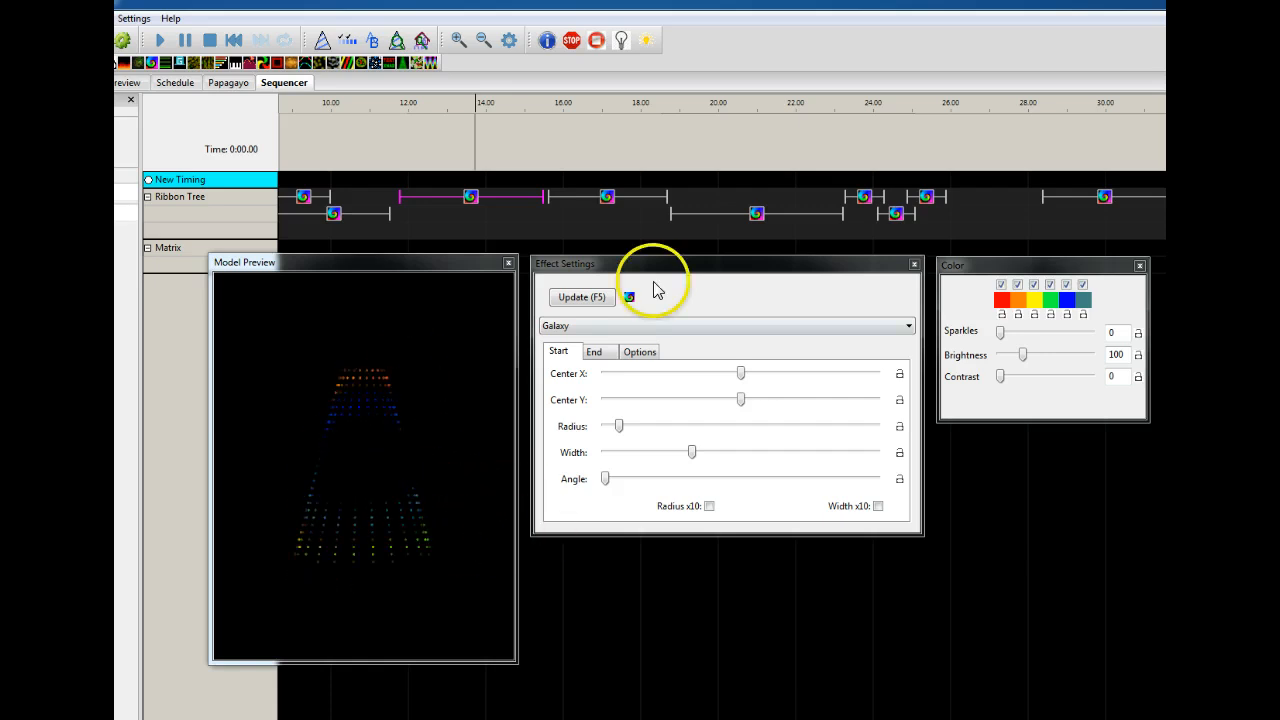
pyautogui.click(606, 197)
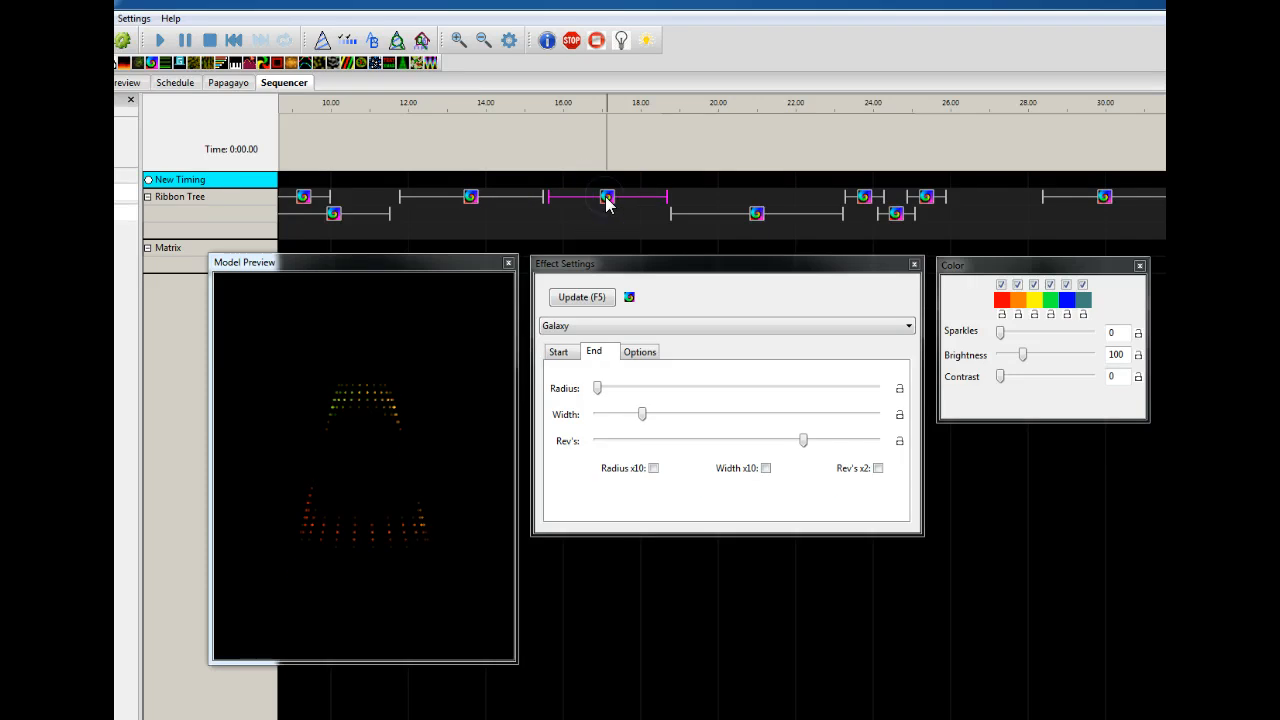
pyautogui.click(470, 197)
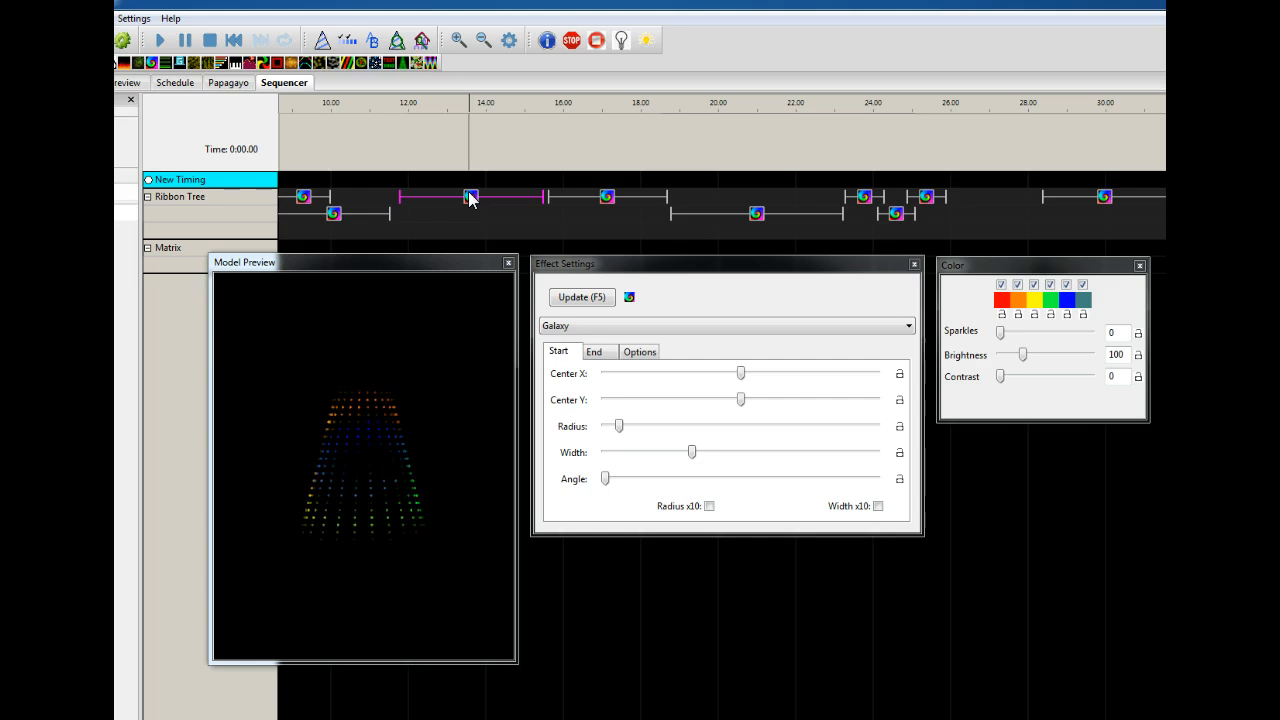
pyautogui.click(607, 196)
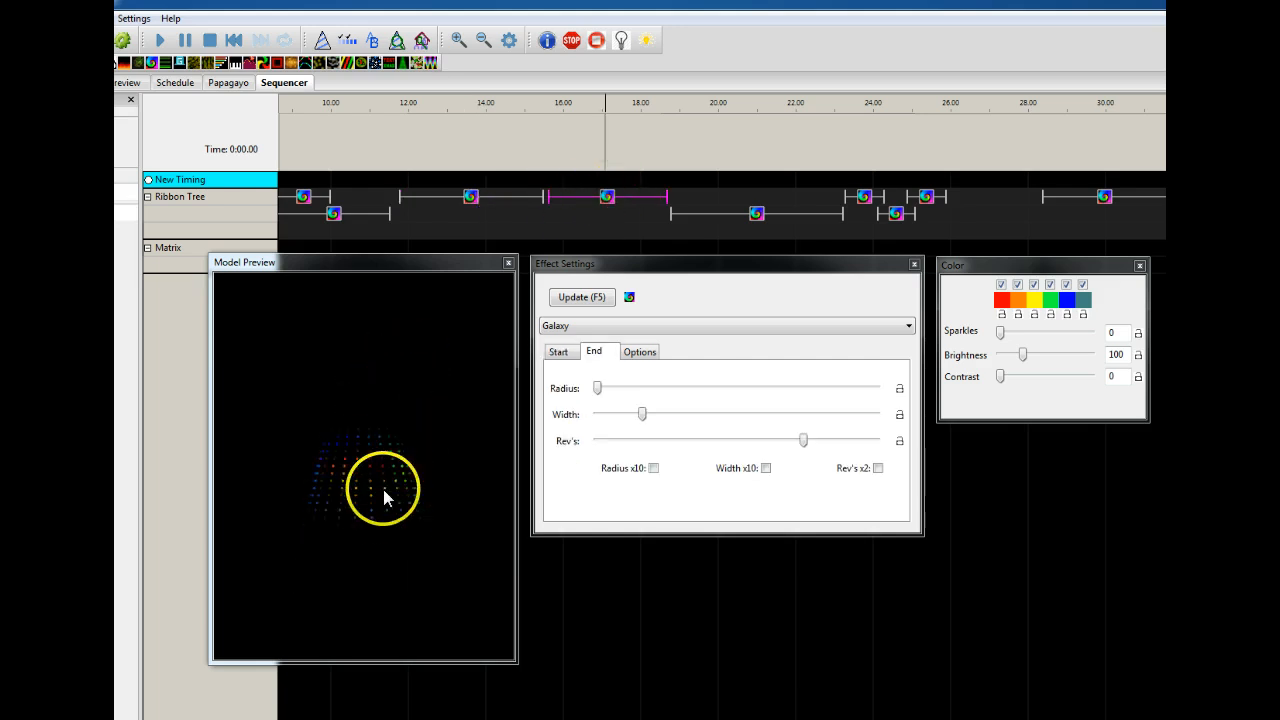
pyautogui.click(757, 213)
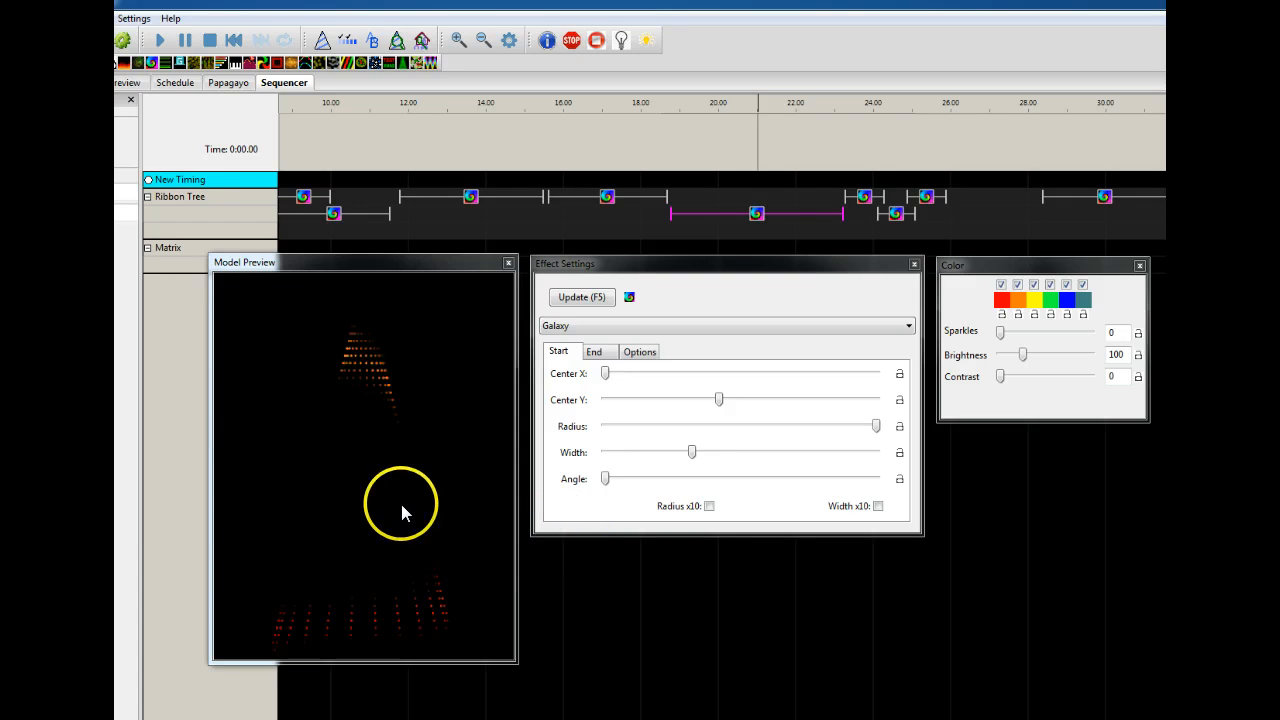
pyautogui.click(286, 486)
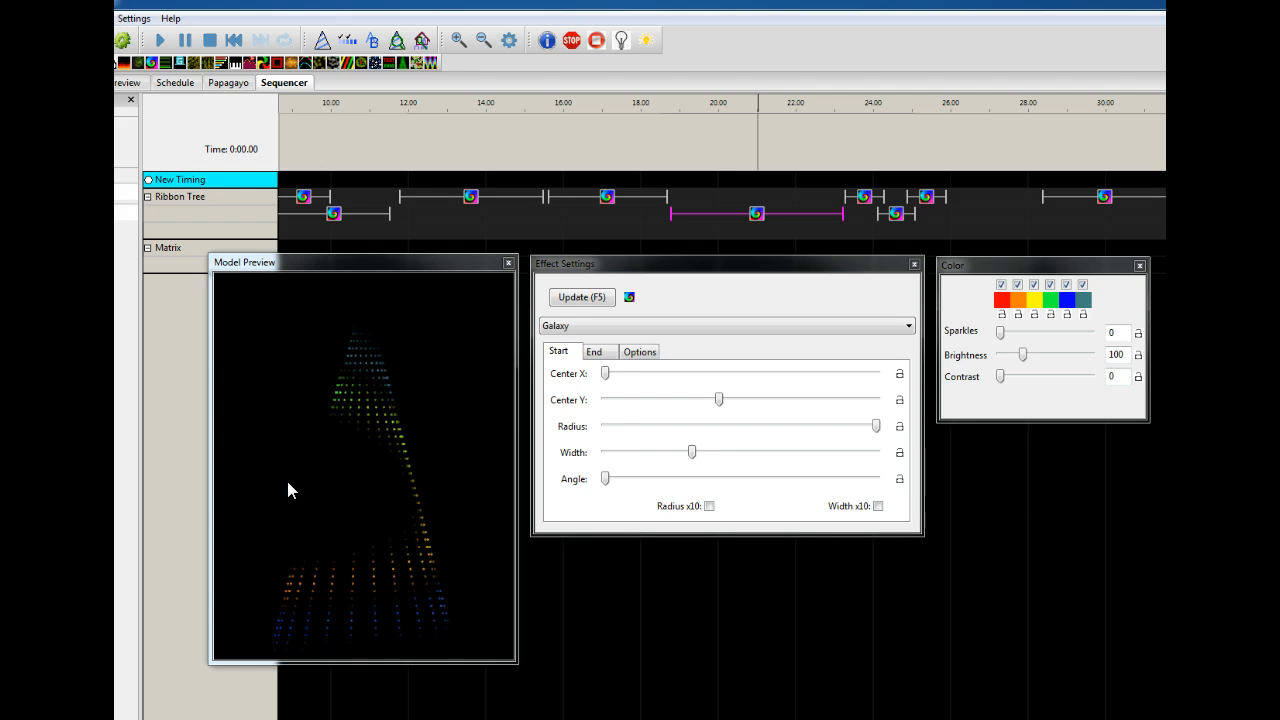
# Preview the first of the short overlapping Galaxy effects near 24 seconds and play the range from about 23 to 26 seconds.
pyautogui.click(865, 198)
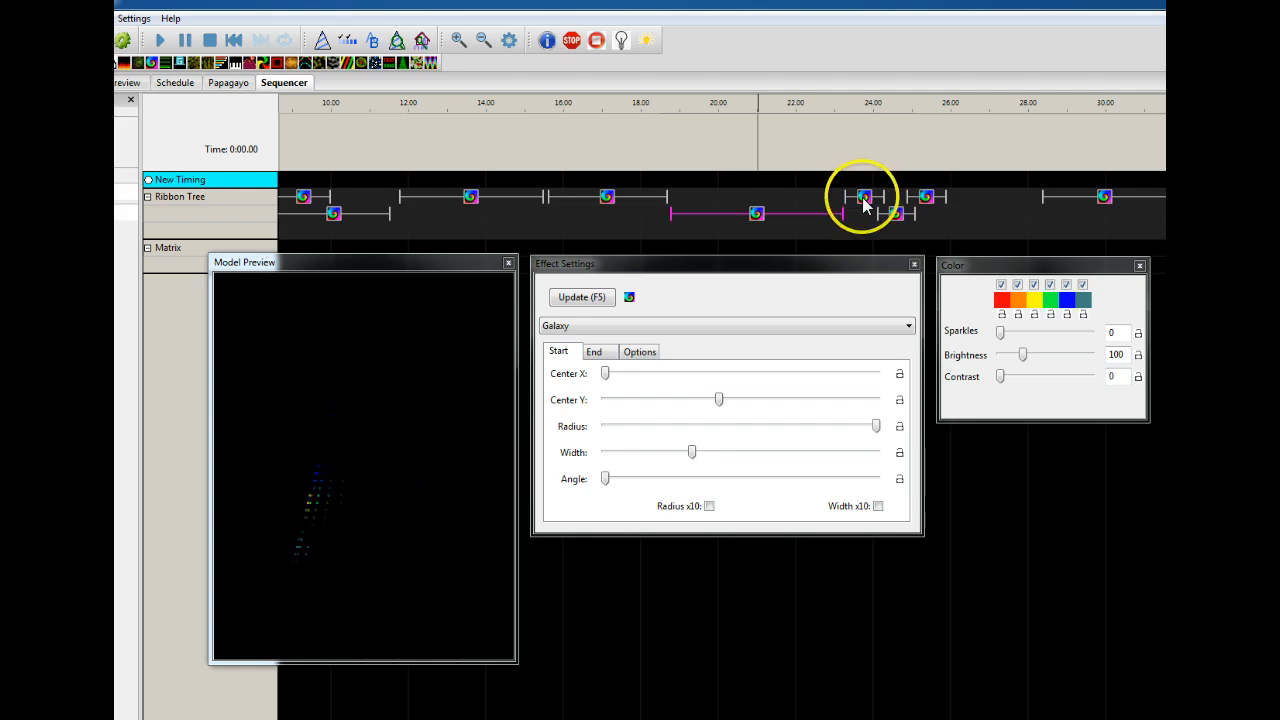
pyautogui.click(885, 212)
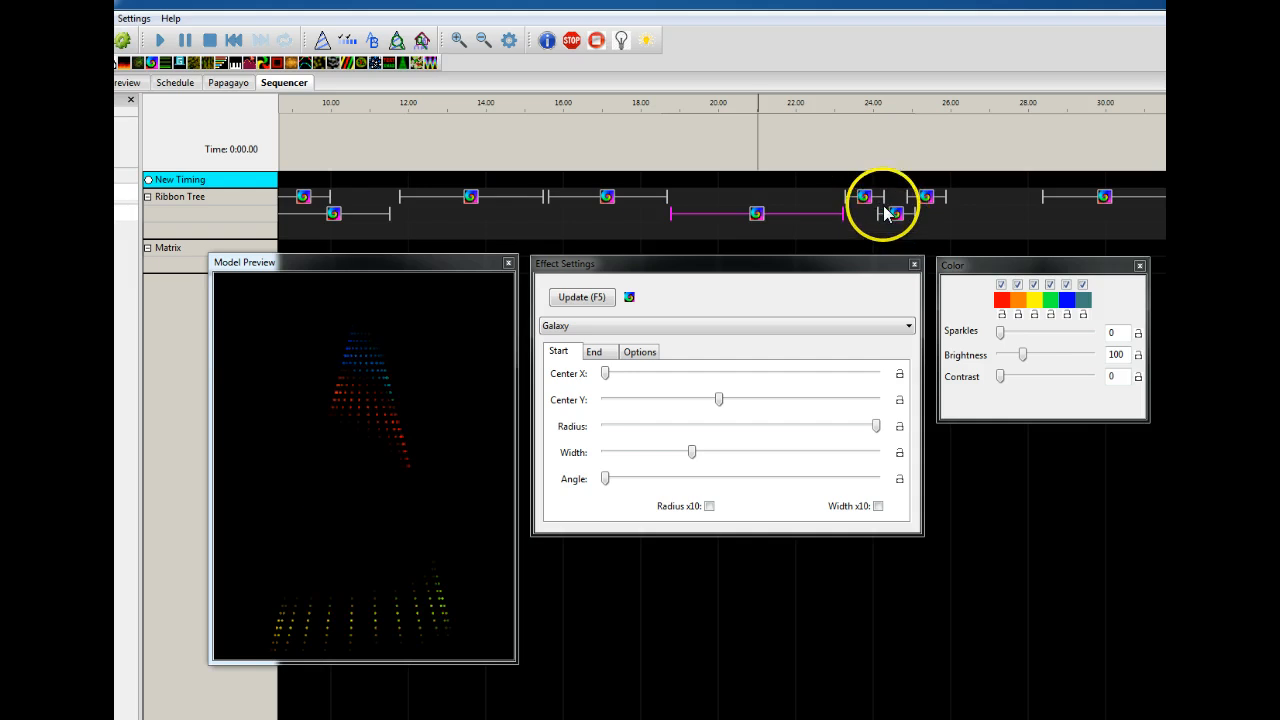
pyautogui.click(866, 198)
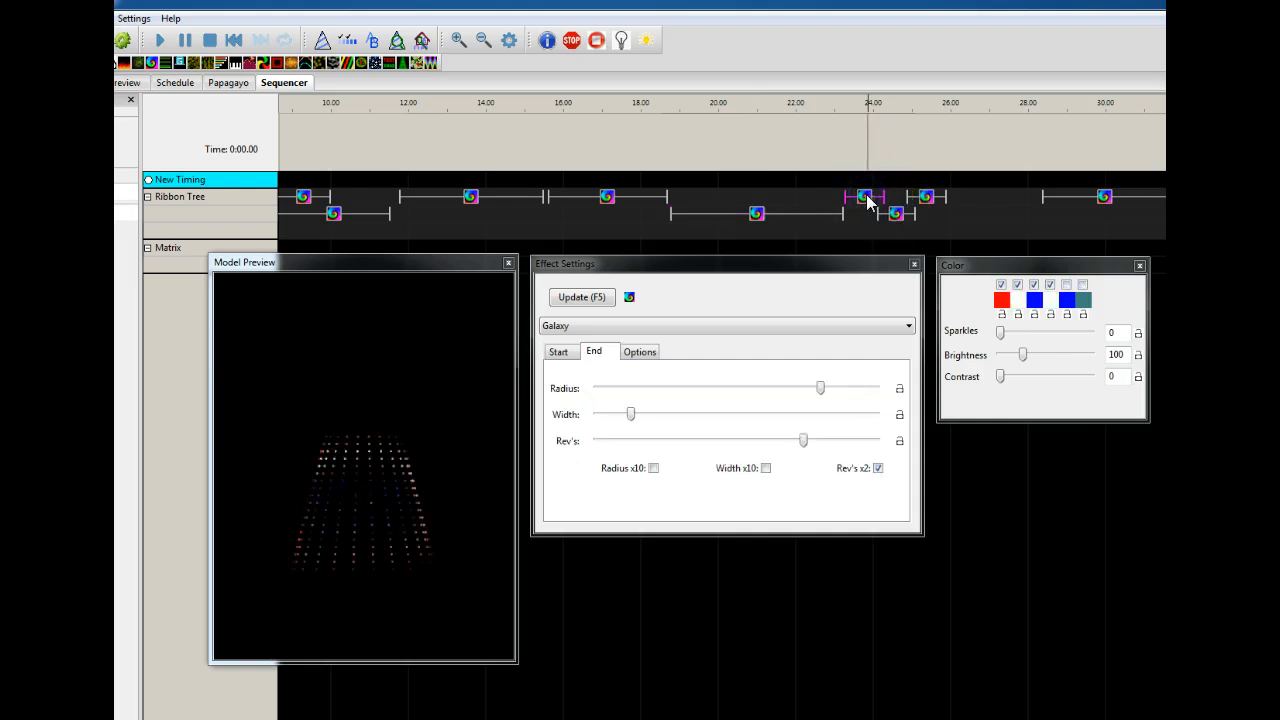
pyautogui.moveTo(837, 134); pyautogui.dragTo(948, 145)
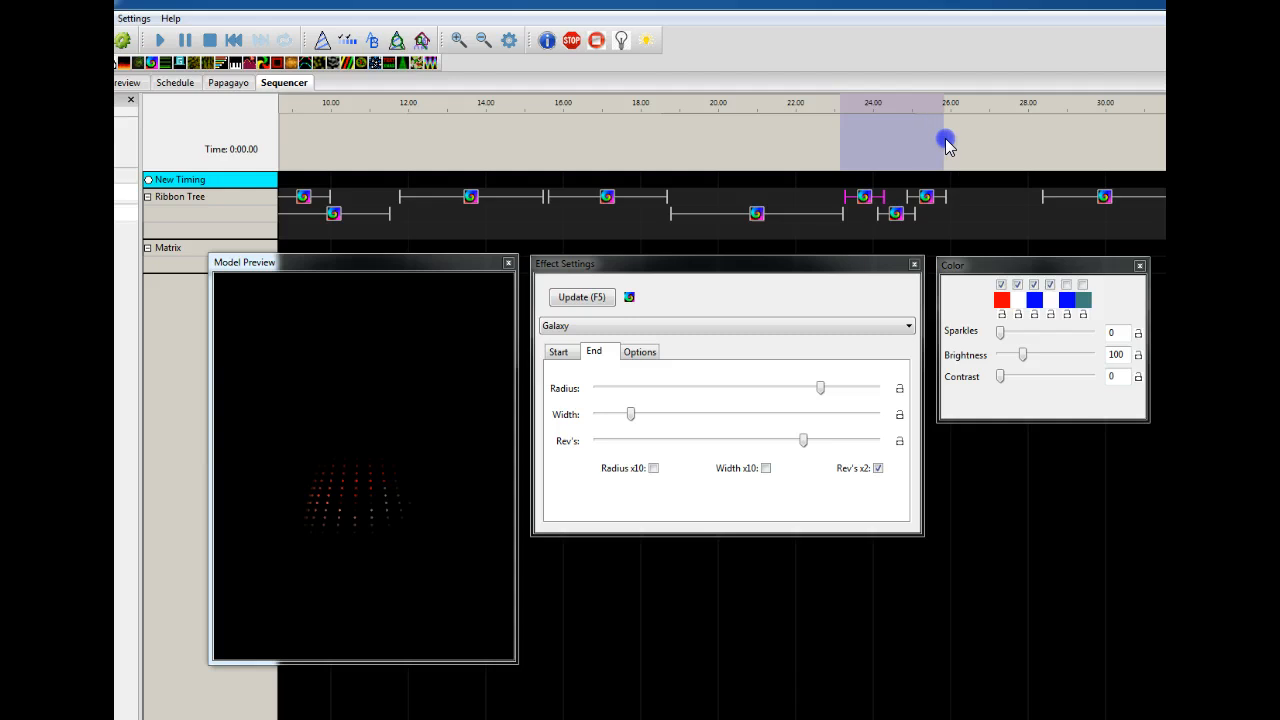
pyautogui.click(162, 42)
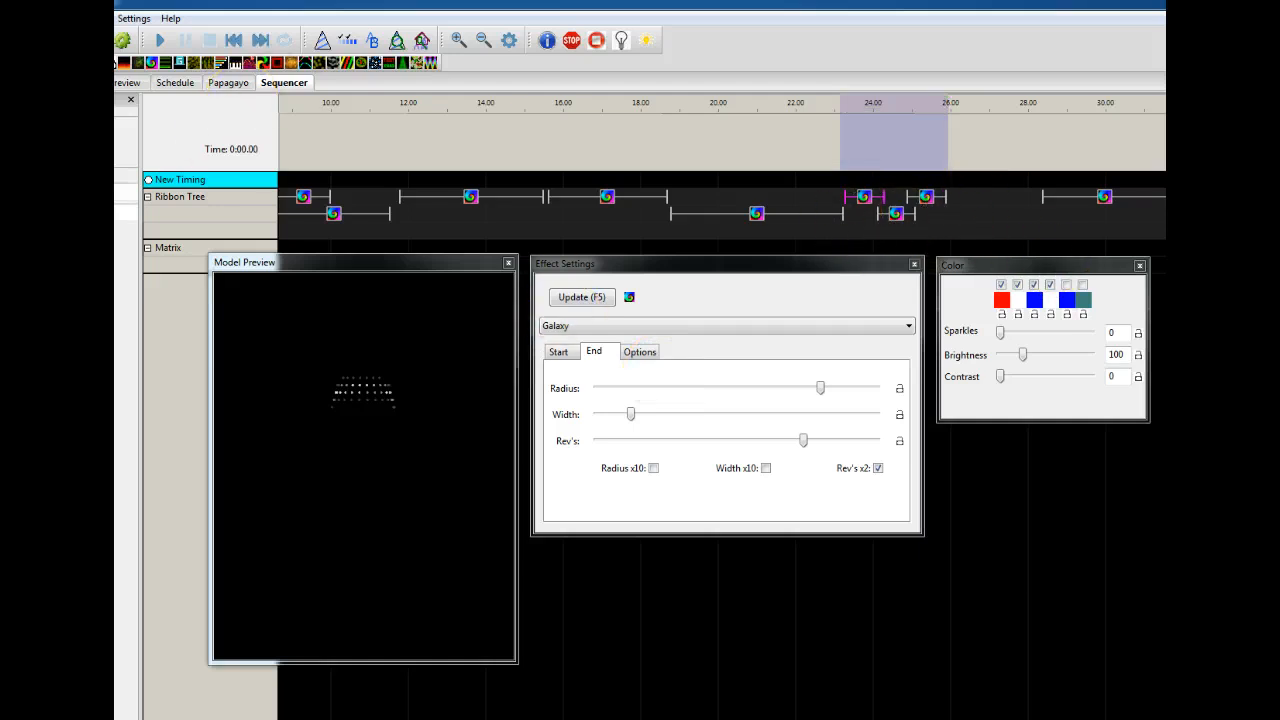
# Lower the start angle of the Galaxy effect at 30 seconds to near its minimum and raise Center X to about a sixth of its range.
pyautogui.hscroll(8, 720, 205)
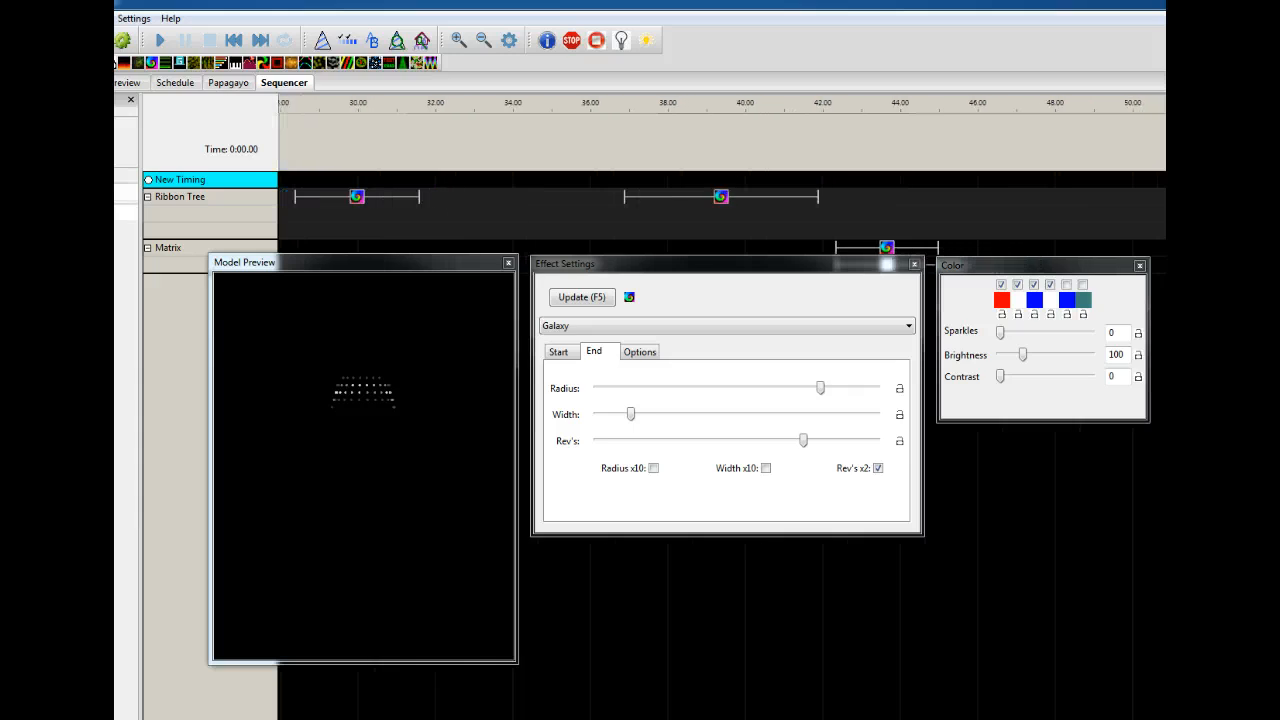
pyautogui.click(357, 198)
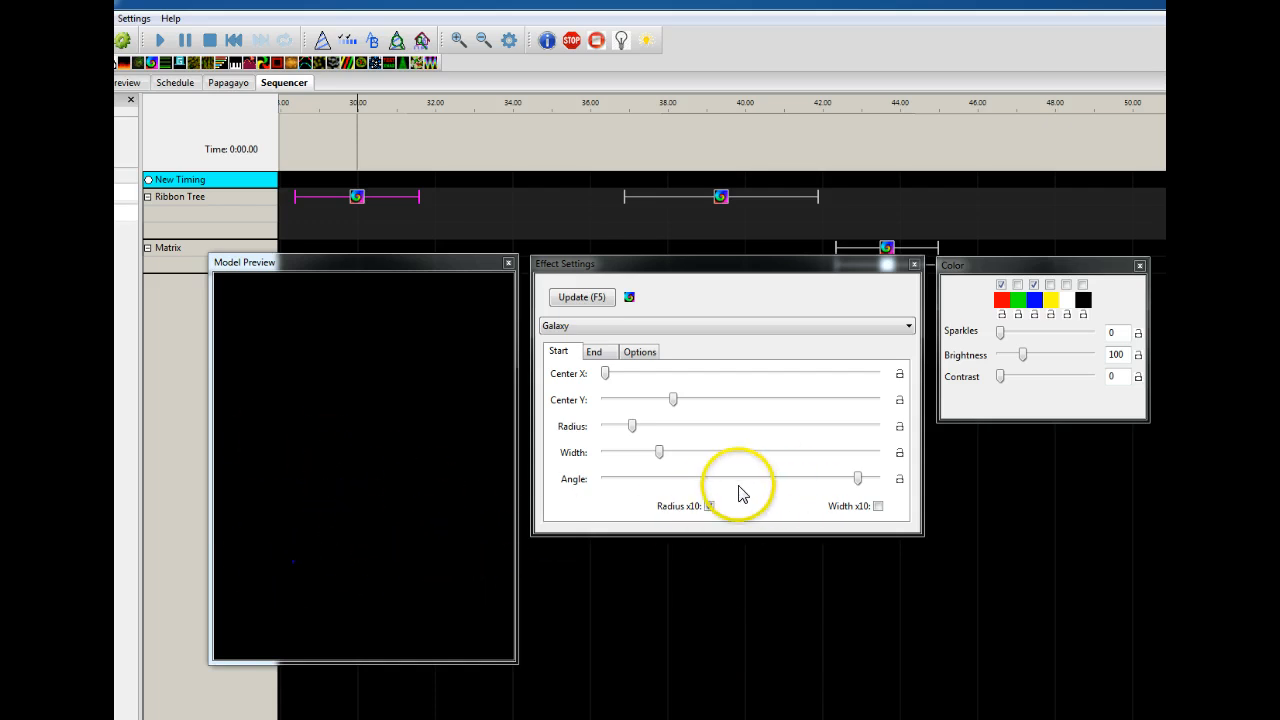
pyautogui.click(597, 356)
pyautogui.click(558, 351)
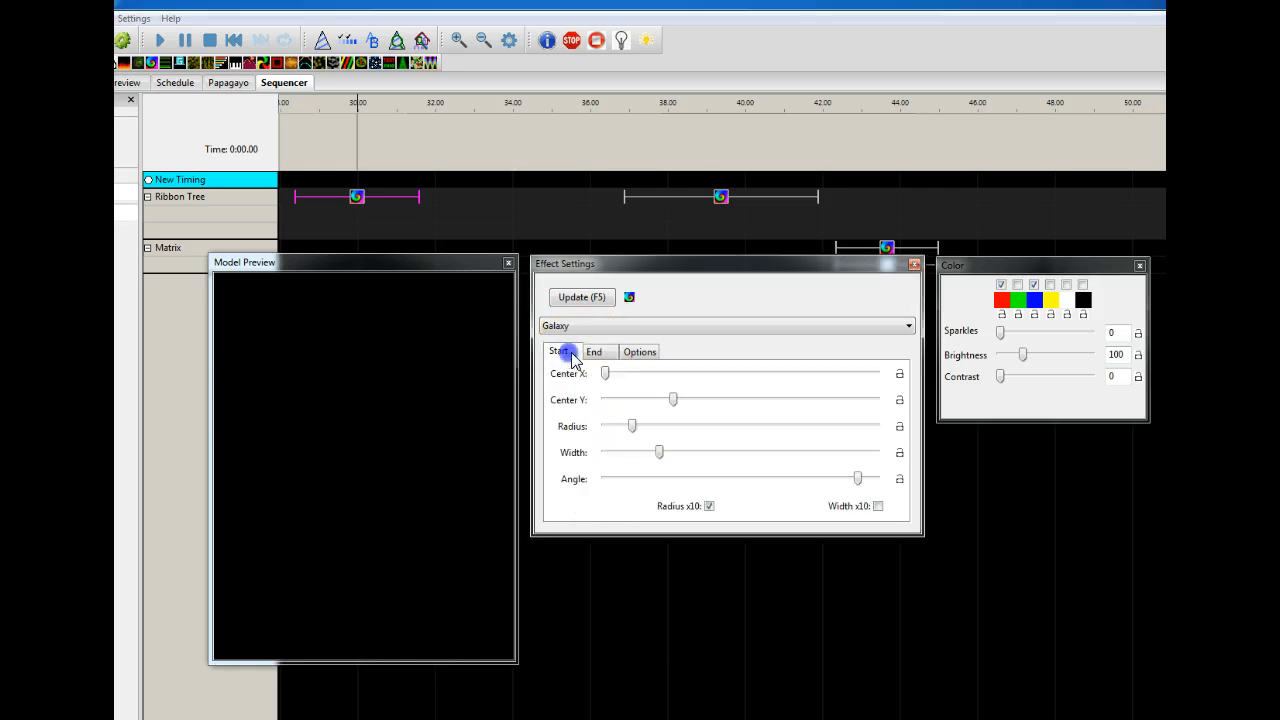
pyautogui.click(852, 482)
pyautogui.moveTo(853, 480); pyautogui.dragTo(619, 481)
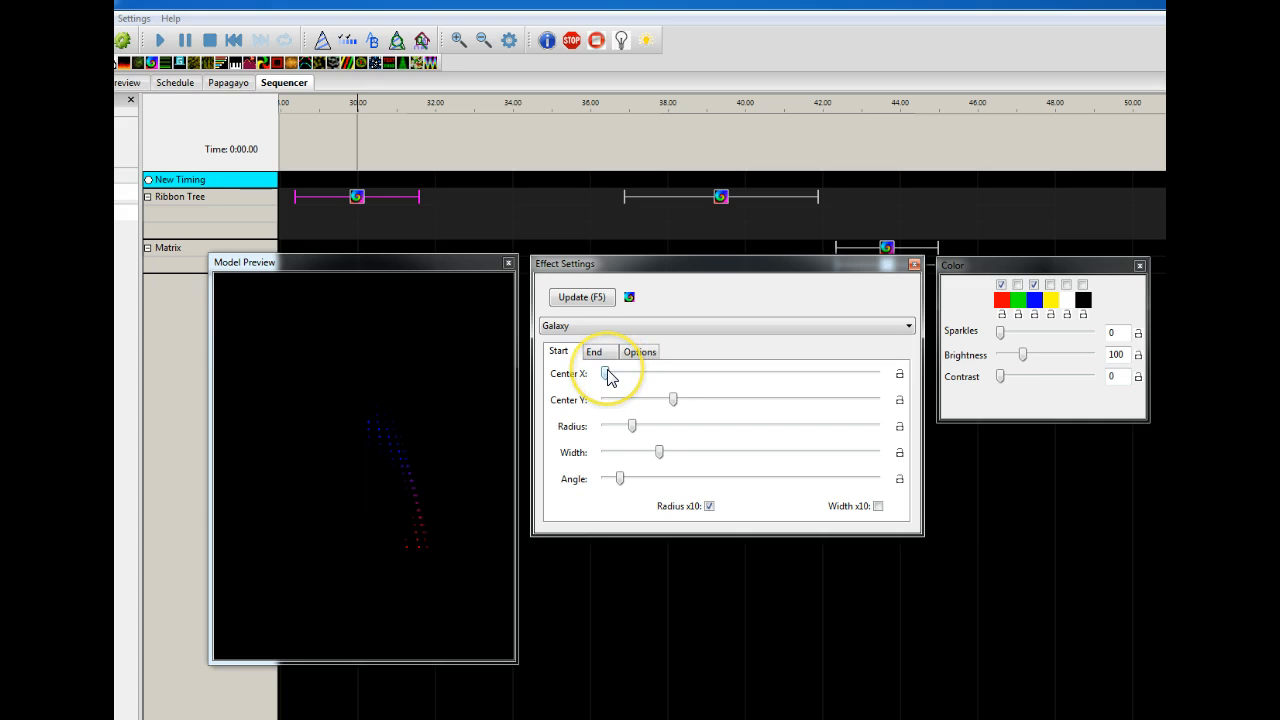
pyautogui.moveTo(608, 374); pyautogui.dragTo(652, 373)
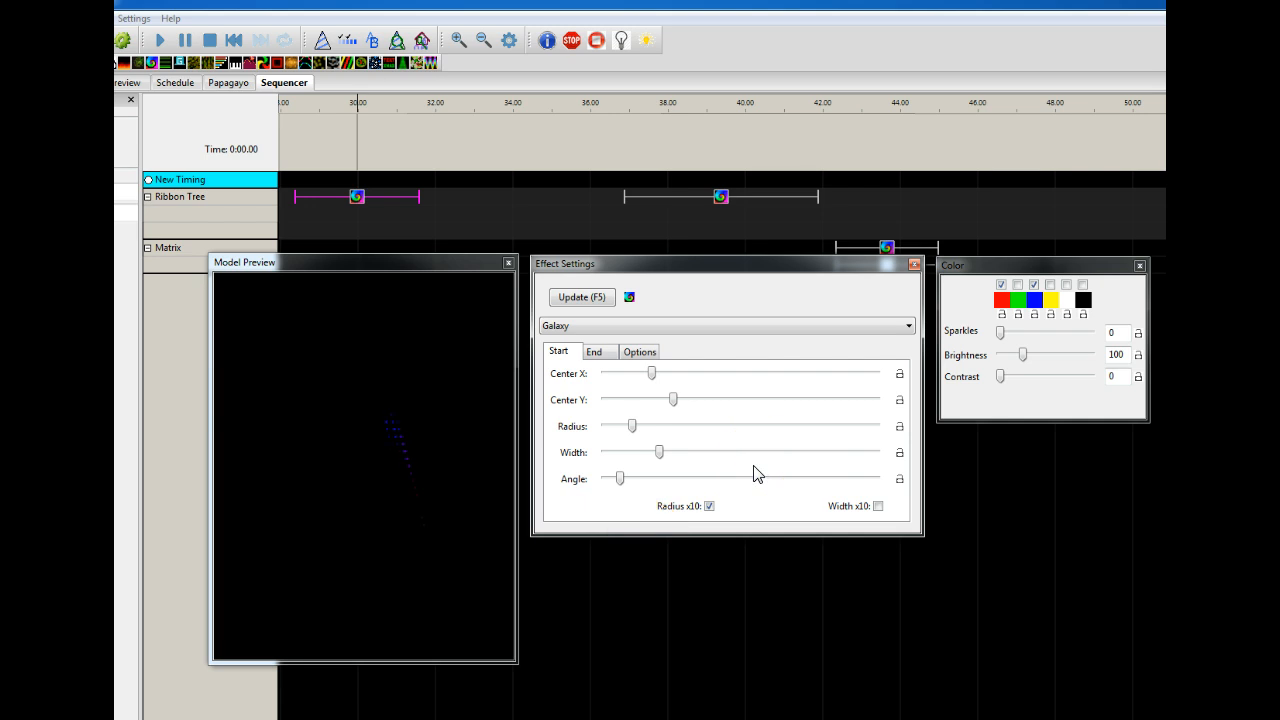
# Check the end settings of the 30-second effect and preview the Galaxy effects near 39 seconds on Ribbon Tree and 44 seconds on Matrix.
pyautogui.click(596, 354)
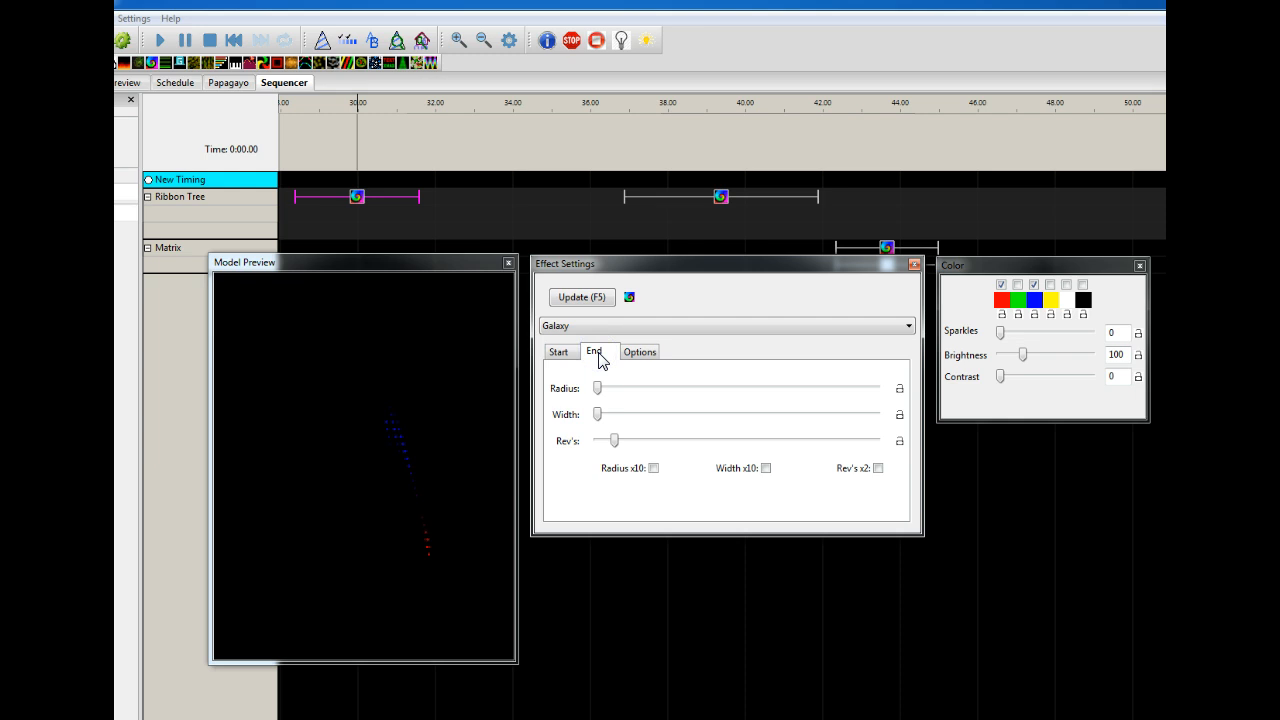
pyautogui.click(722, 196)
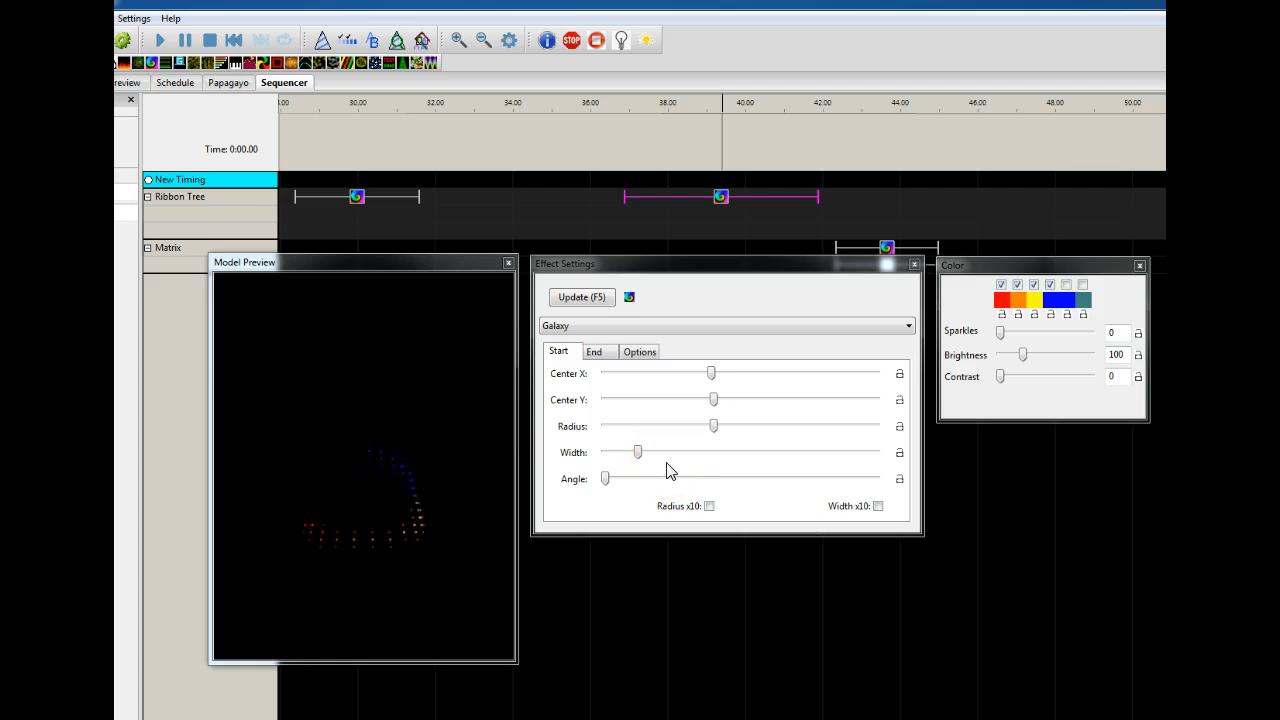
pyautogui.click(886, 250)
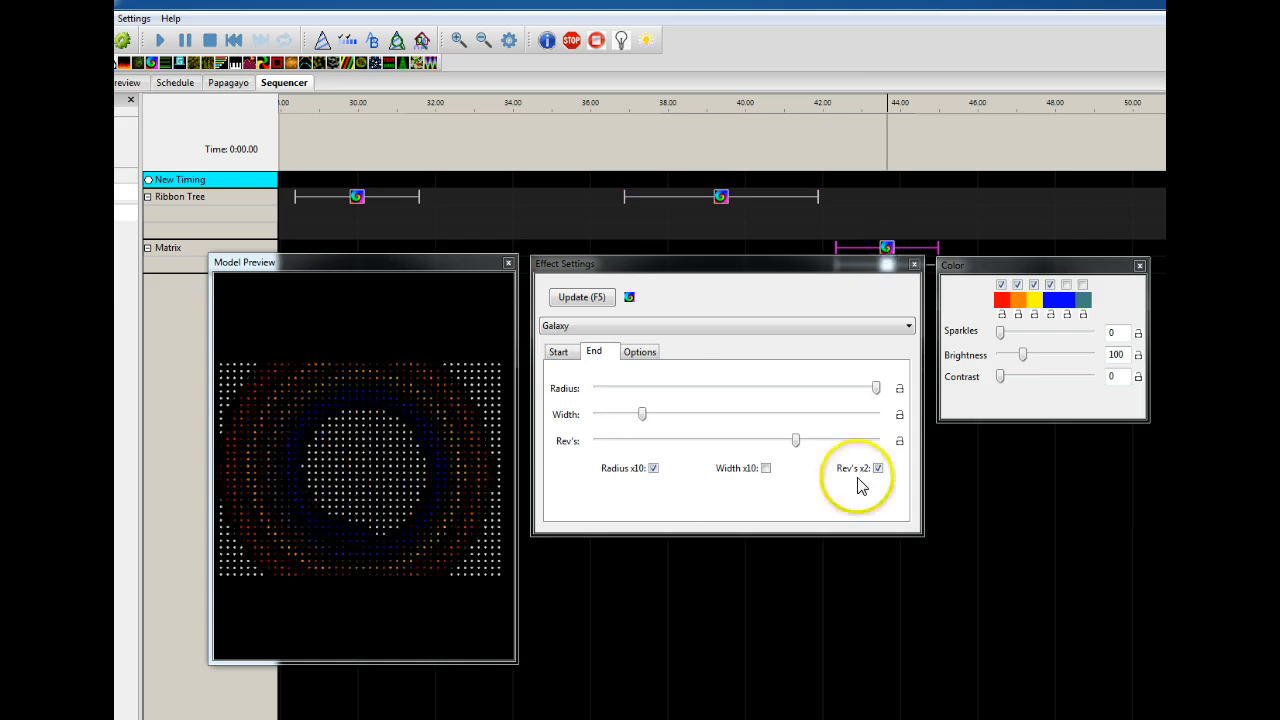
# Move the Effect Settings and Color windows clear of the Matrix rows and preview the Matrix Galaxy effect again.
pyautogui.moveTo(871, 268); pyautogui.dragTo(868, 292)
pyautogui.moveTo(974, 259); pyautogui.dragTo(970, 283)
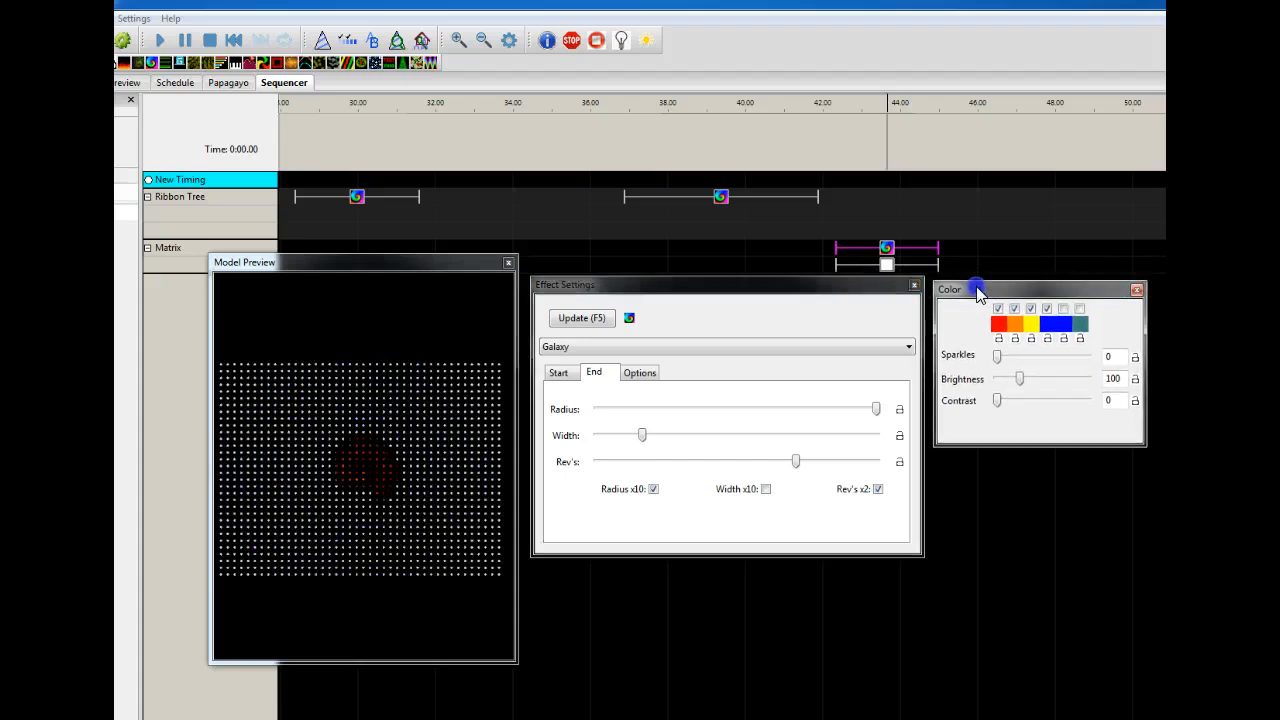
pyautogui.click(880, 246)
pyautogui.click(885, 249)
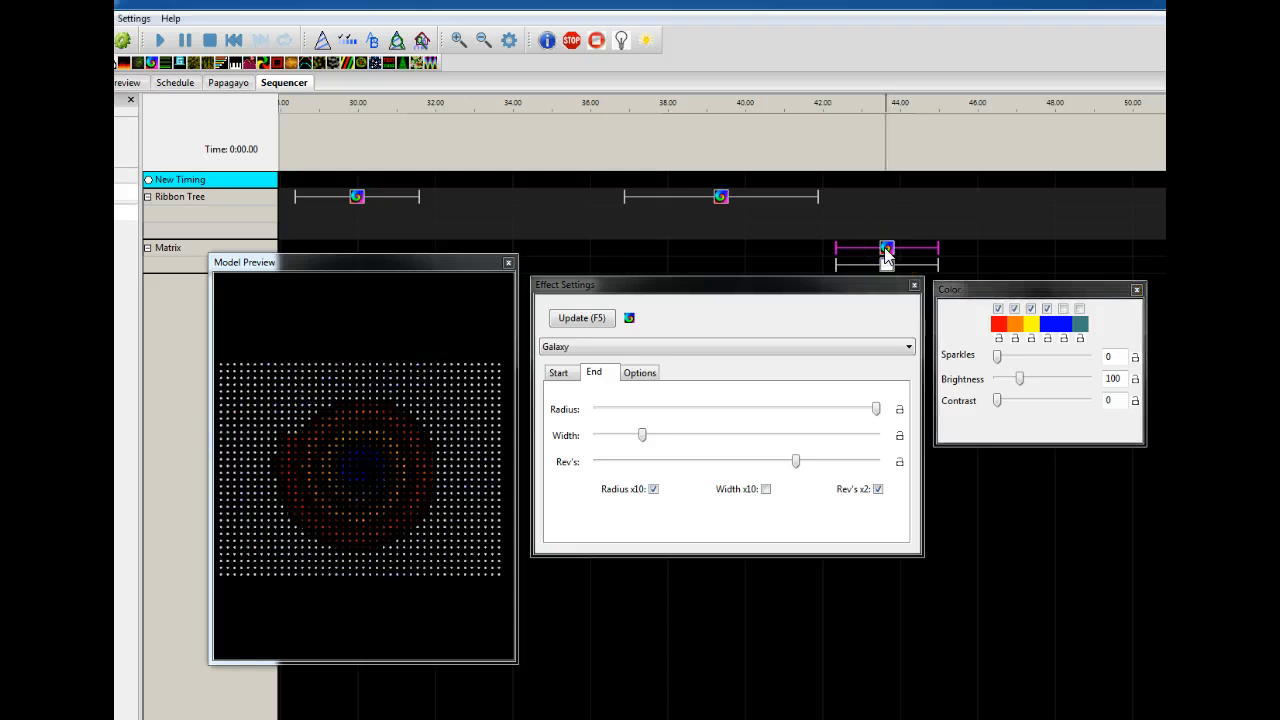
# Shrink the On effect below the Matrix Galaxy effect to a sliver at its end, re-render, and preview the Galaxy effect alone.
pyautogui.moveTo(834, 266)
pyautogui.mouseDown()
pyautogui.moveTo(944, 263)
pyautogui.moveTo(925, 264)
pyautogui.mouseUp()
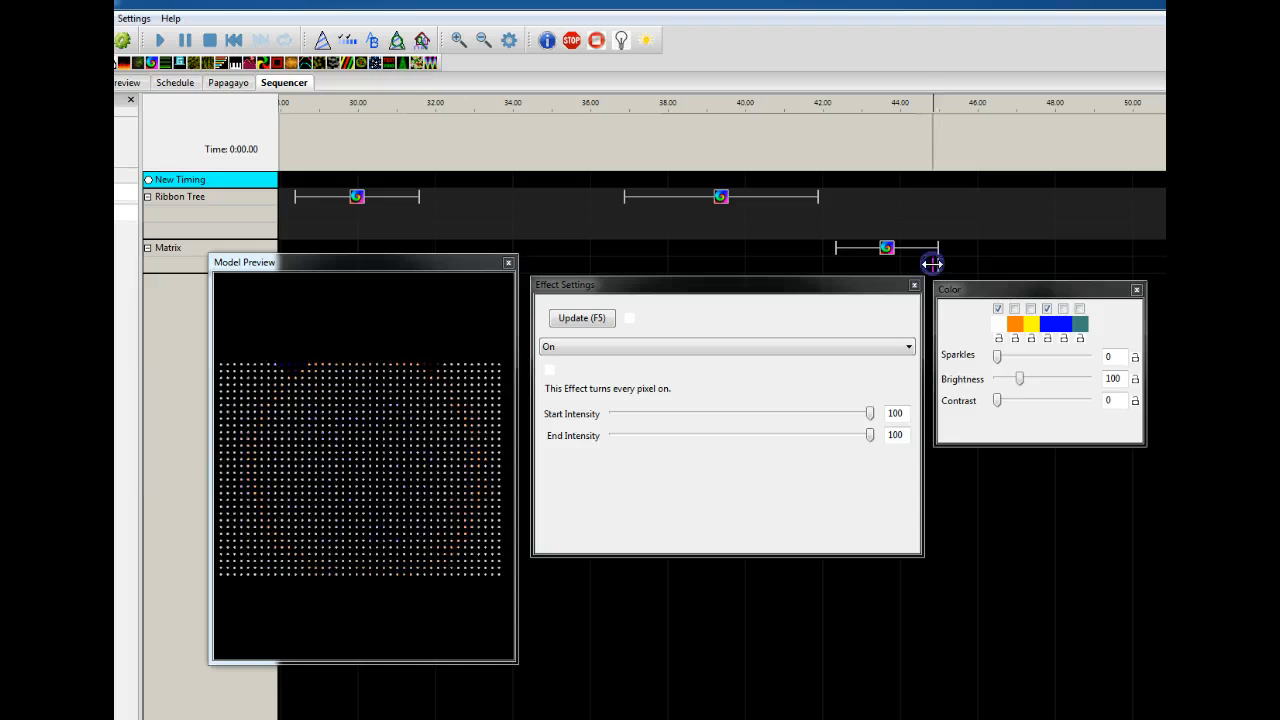
pyautogui.click(123, 41)
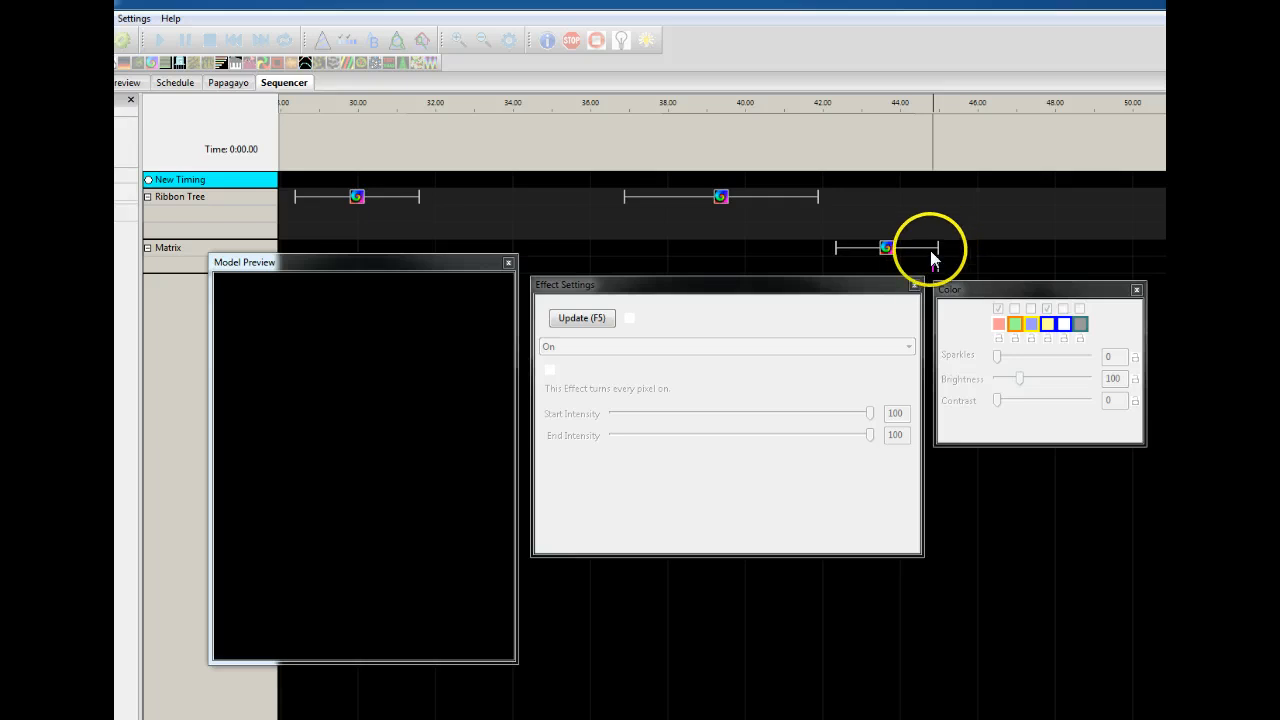
pyautogui.click(887, 247)
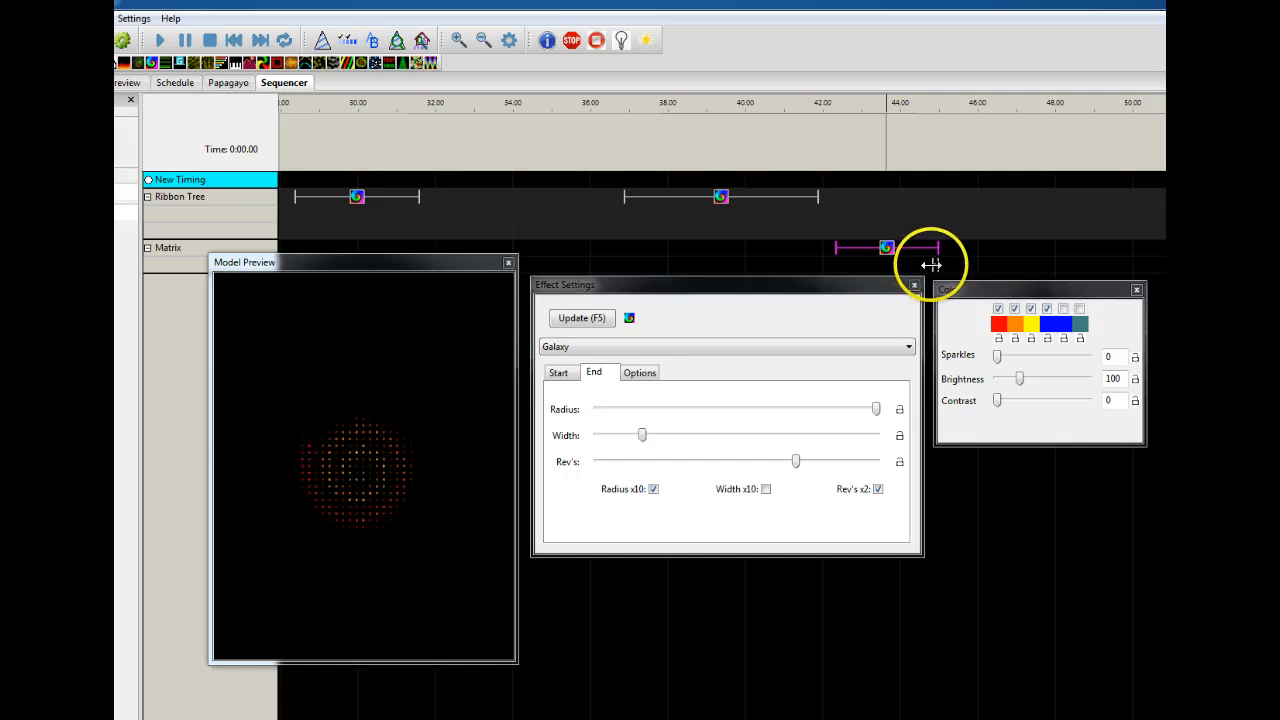
# Stretch the Matrix On effect's start back to the beginning of the Galaxy effect above it.
pyautogui.moveTo(931, 264); pyautogui.dragTo(836, 263)
pyautogui.click(846, 488)
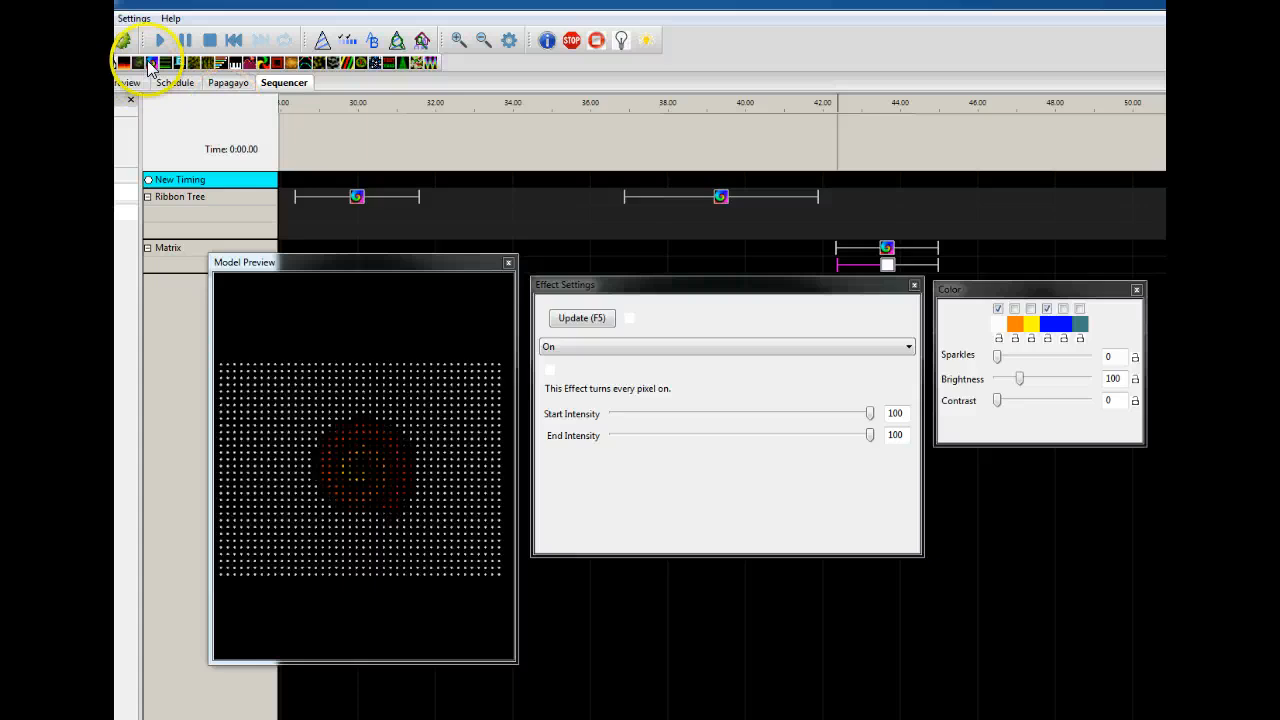
# Add a Galaxy effect to the Ribbon Tree's first row from about 45.5 to 47 seconds.
pyautogui.moveTo(150, 61); pyautogui.dragTo(1022, 198)
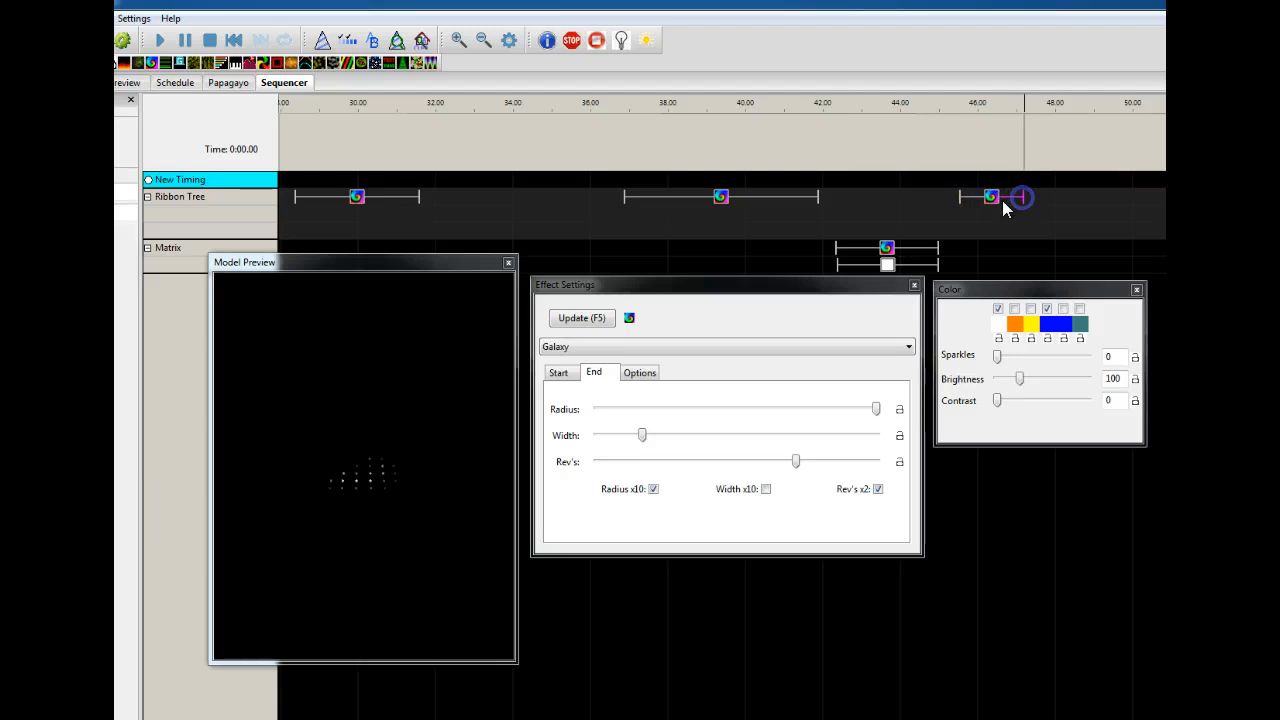
# Preview the new Ribbon Tree Galaxy effect with its start Center X low and high and Center Y low, then recentre both.
pyautogui.click(991, 197)
pyautogui.click(557, 373)
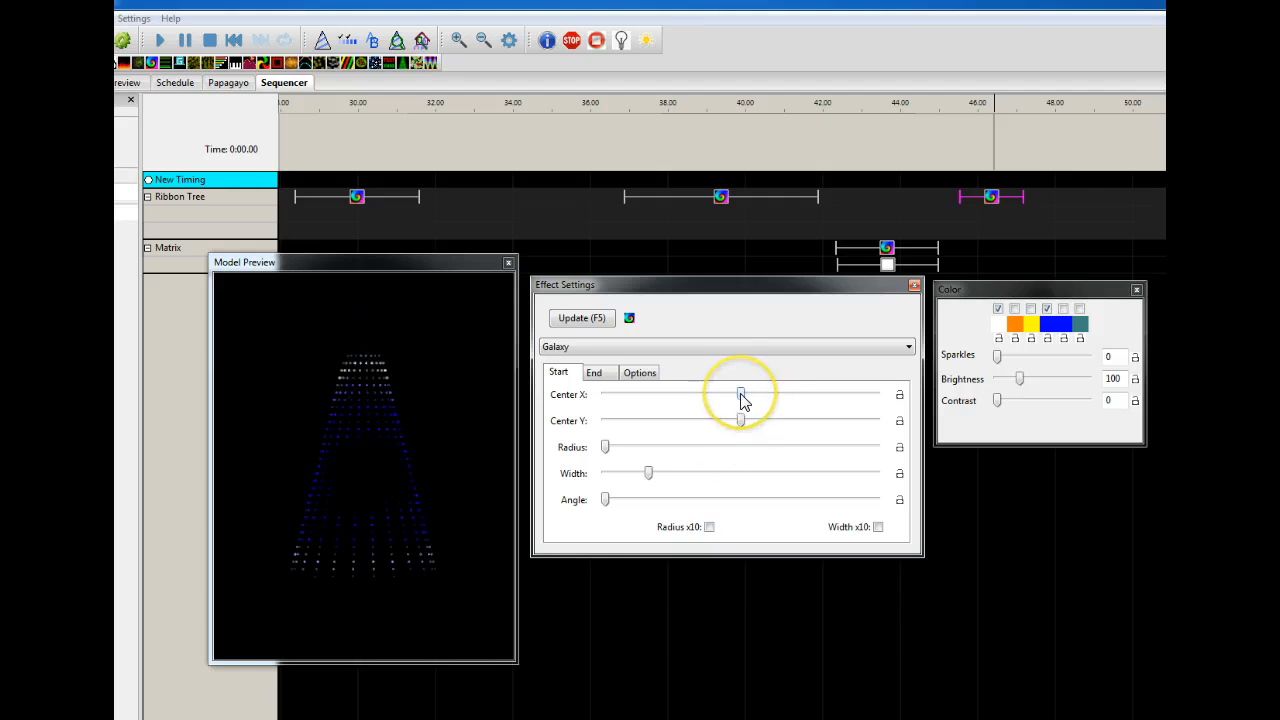
pyautogui.moveTo(741, 395); pyautogui.dragTo(624, 397)
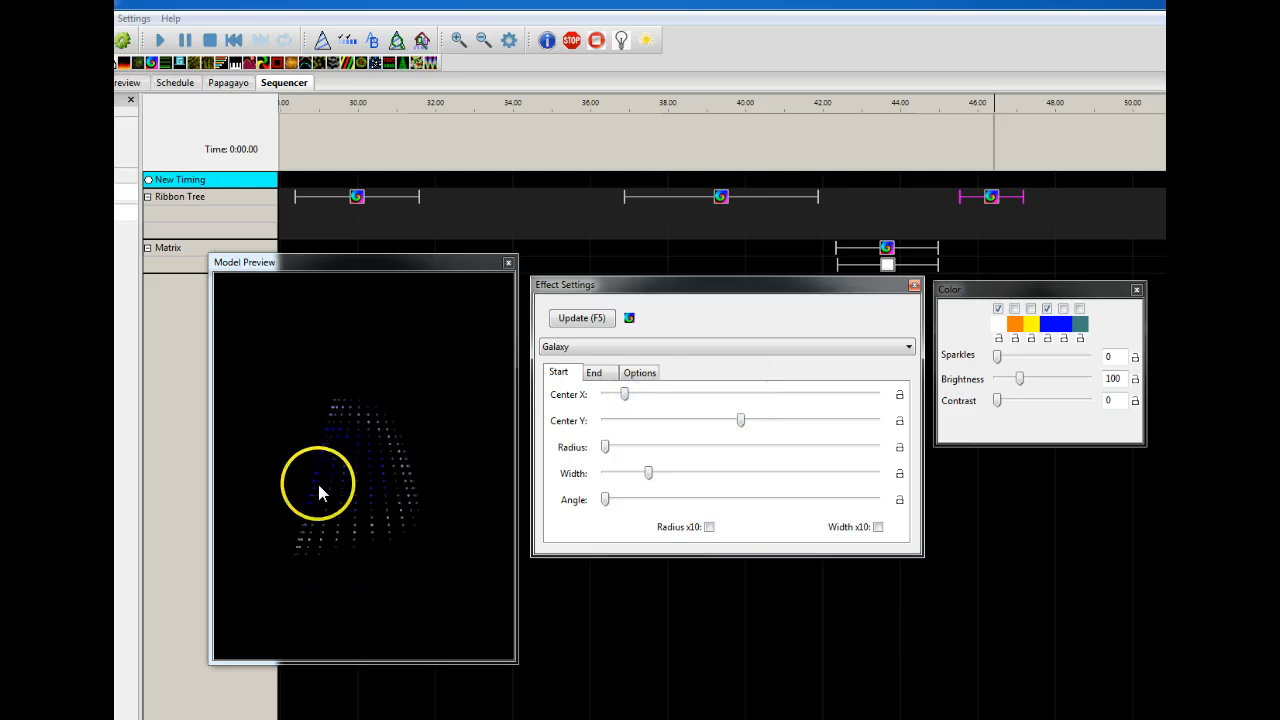
pyautogui.moveTo(625, 395); pyautogui.dragTo(854, 396)
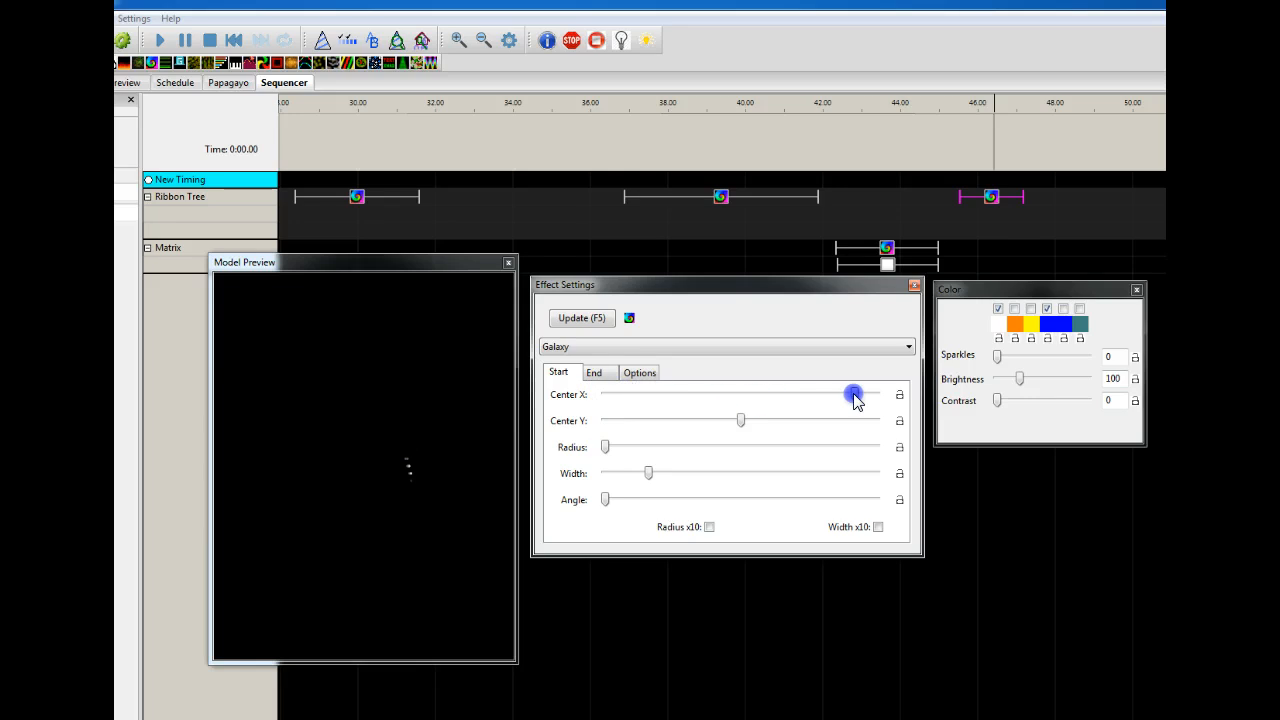
pyautogui.click(420, 477)
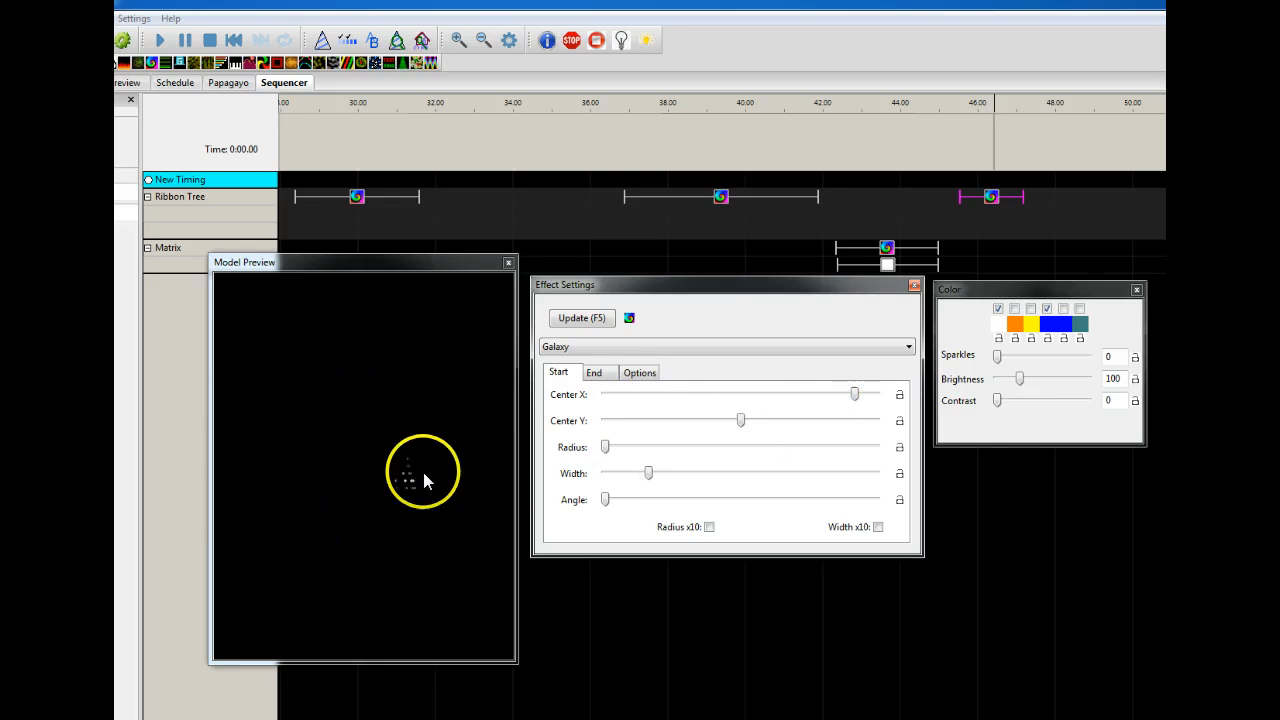
pyautogui.click(851, 404)
pyautogui.moveTo(854, 395); pyautogui.dragTo(641, 423)
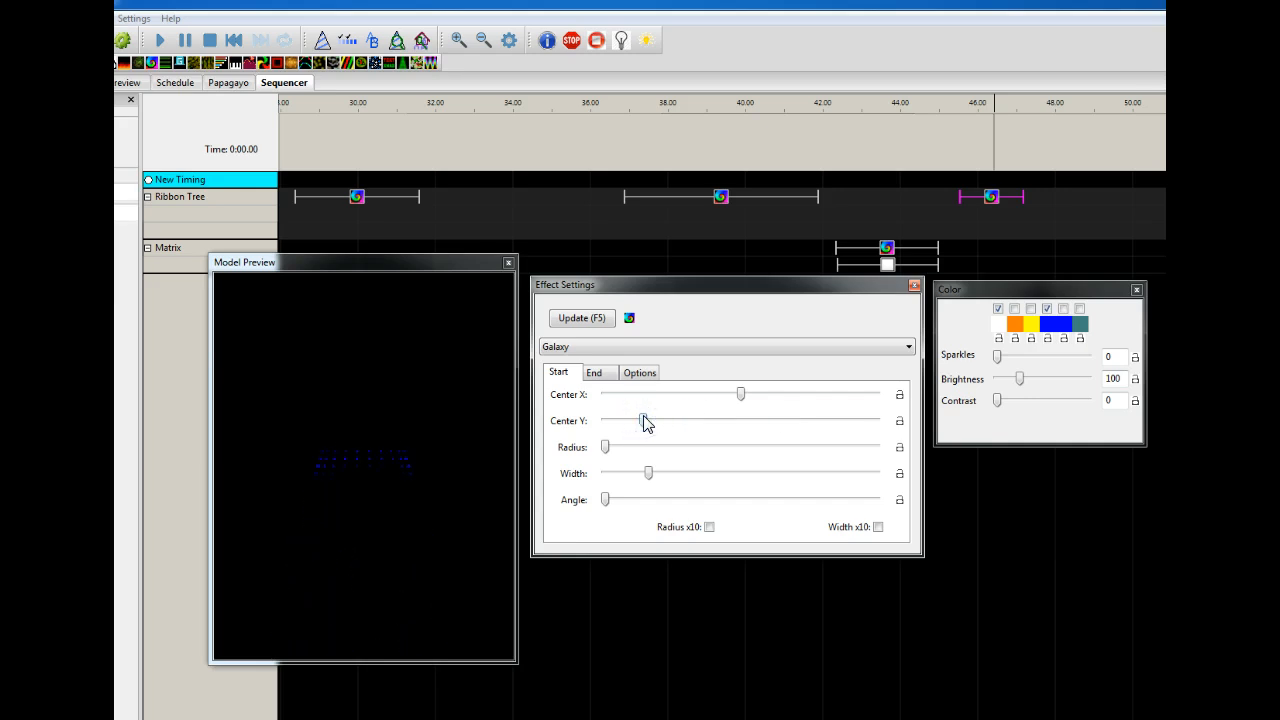
pyautogui.moveTo(647, 424); pyautogui.dragTo(737, 426)
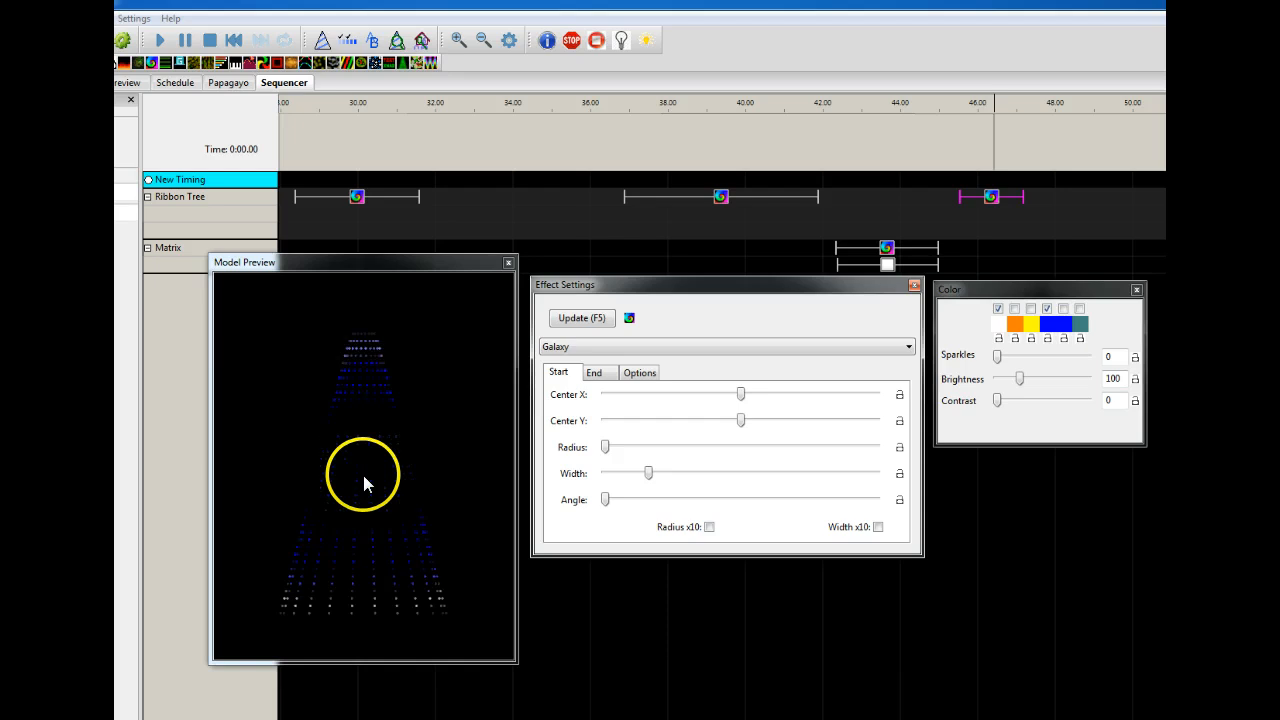
# Raise the Galaxy effect's start Radius to about 85% of its range and lower its end Radius almost to the minimum.
pyautogui.click(605, 448)
pyautogui.moveTo(605, 450); pyautogui.dragTo(720, 451)
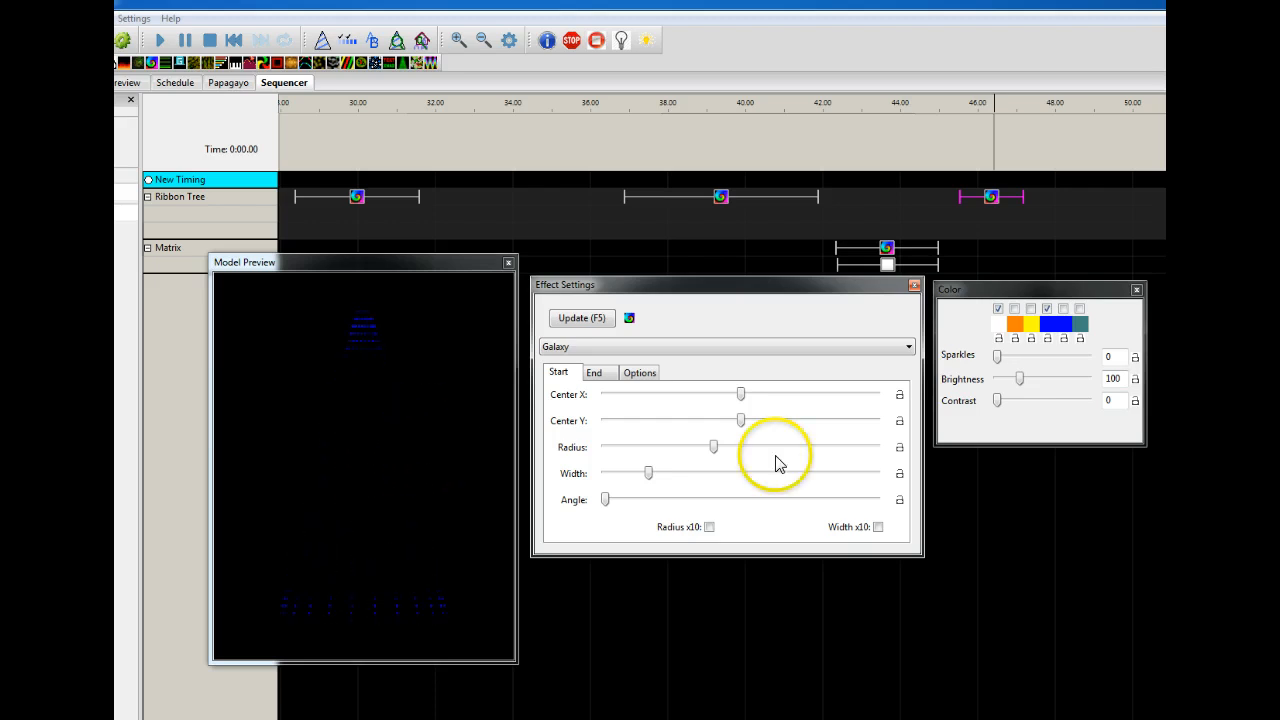
pyautogui.moveTo(713, 448); pyautogui.dragTo(686, 446)
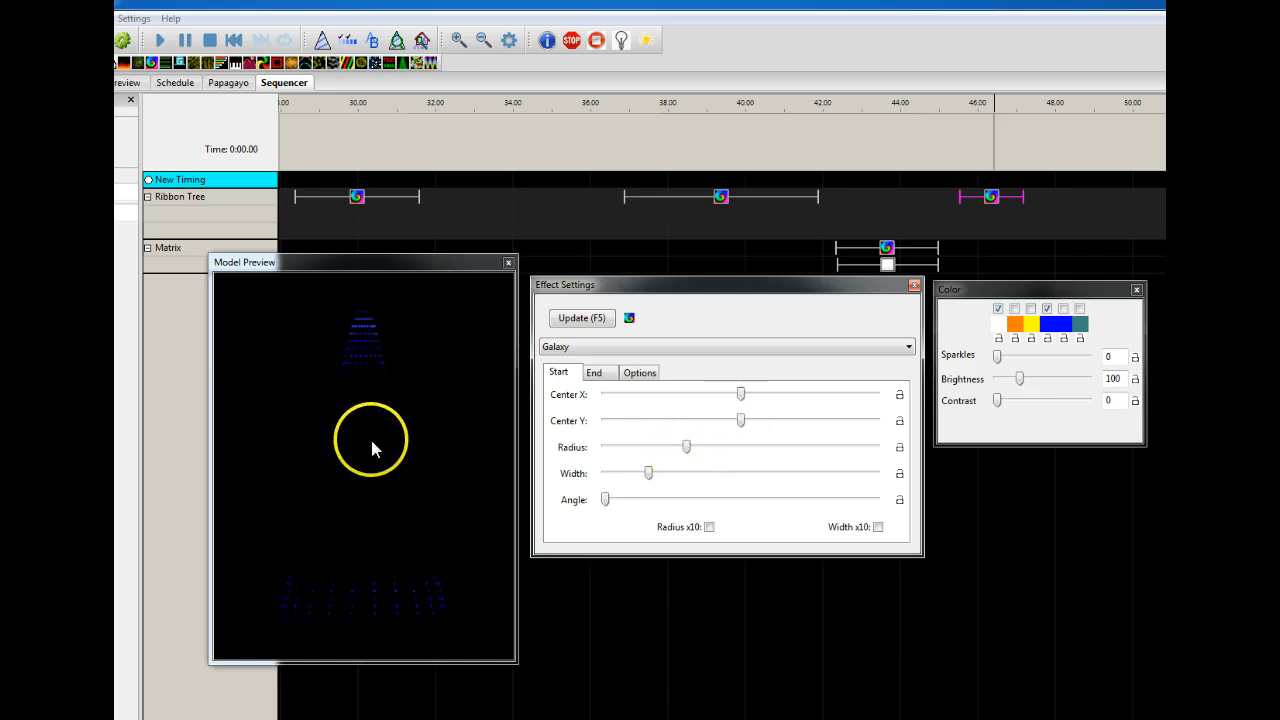
pyautogui.moveTo(686, 447); pyautogui.dragTo(846, 448)
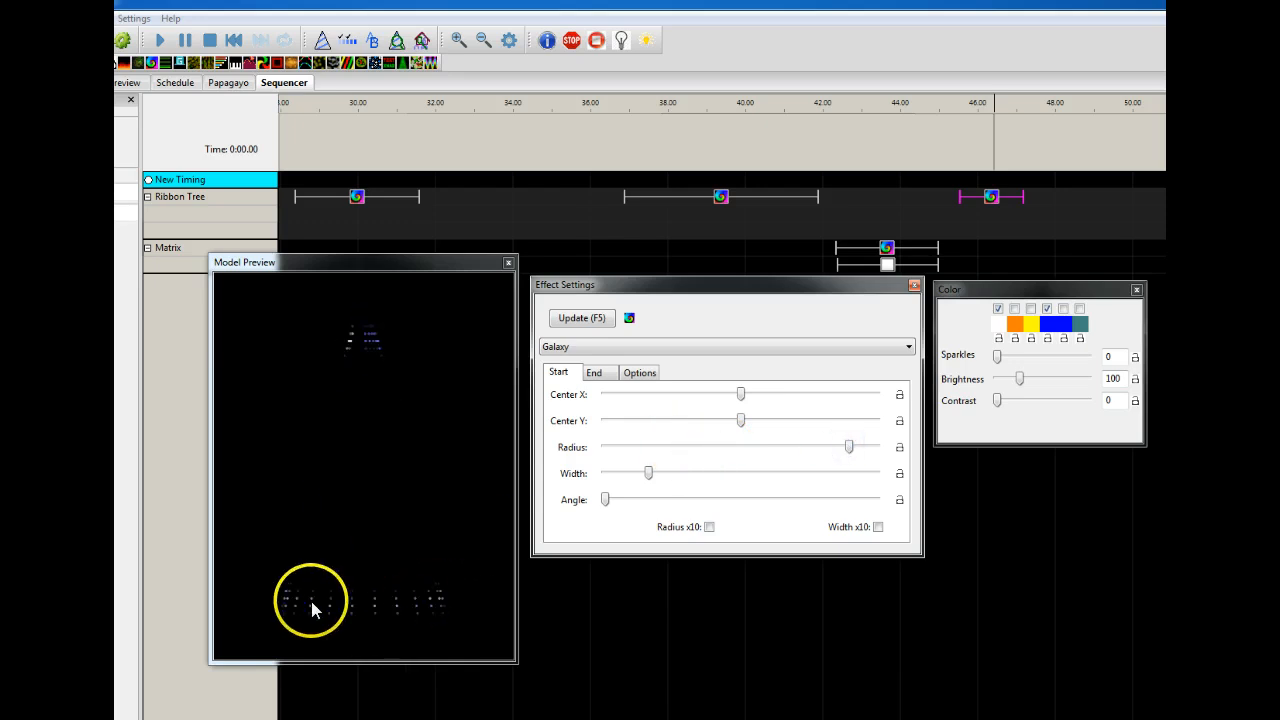
pyautogui.click(846, 448)
pyautogui.moveTo(845, 444); pyautogui.dragTo(833, 447)
pyautogui.click(594, 372)
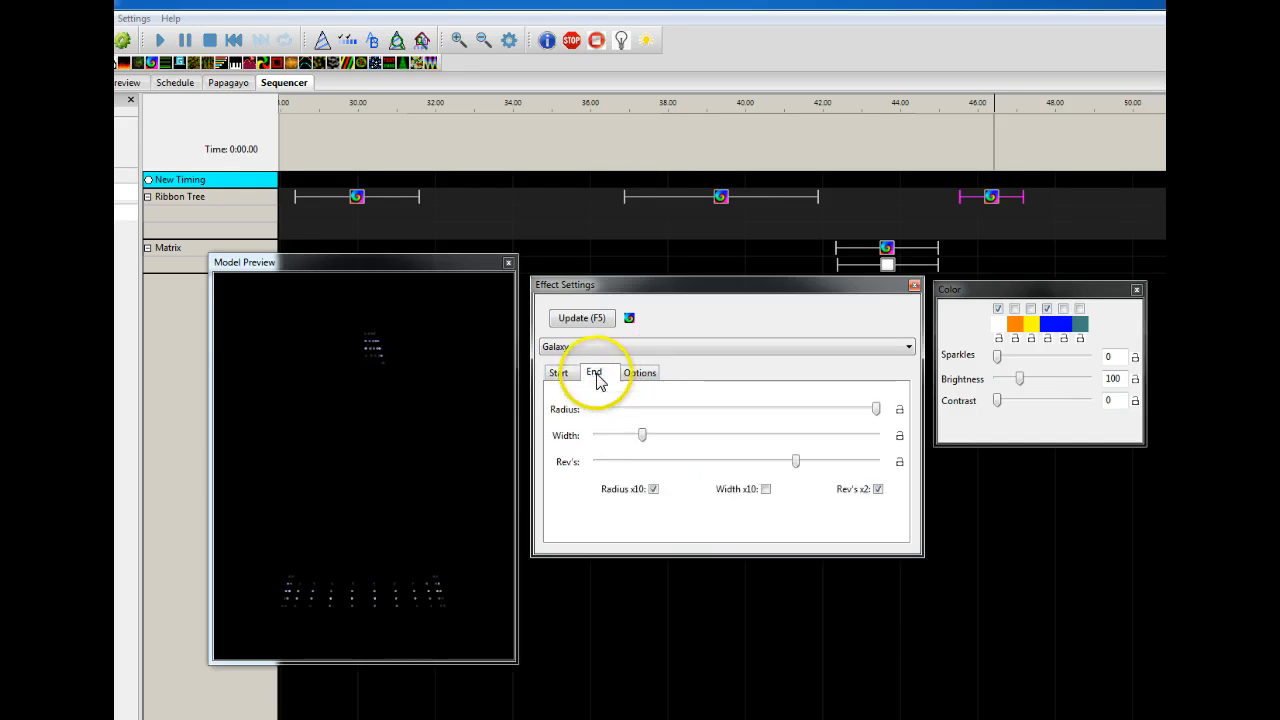
pyautogui.moveTo(877, 410); pyautogui.dragTo(610, 418)
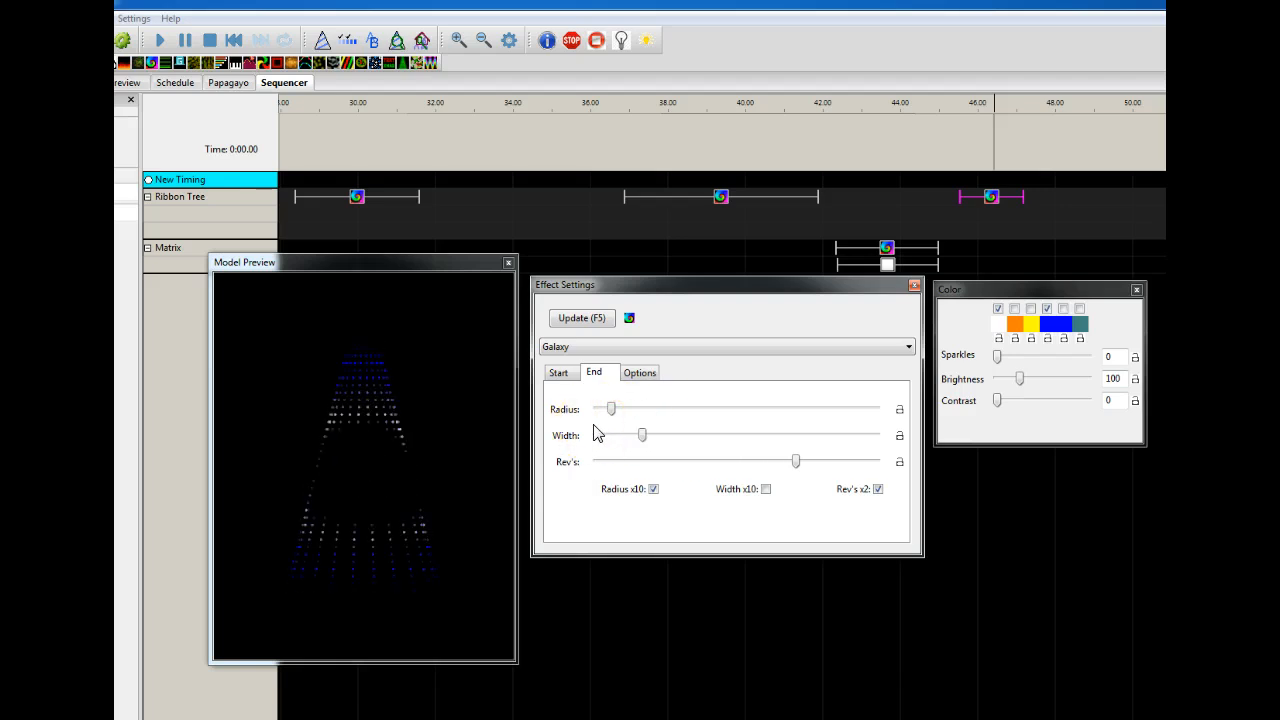
# Try the Galaxy effect with its start Width at the minimum and its end Width at about half its range.
pyautogui.click(558, 372)
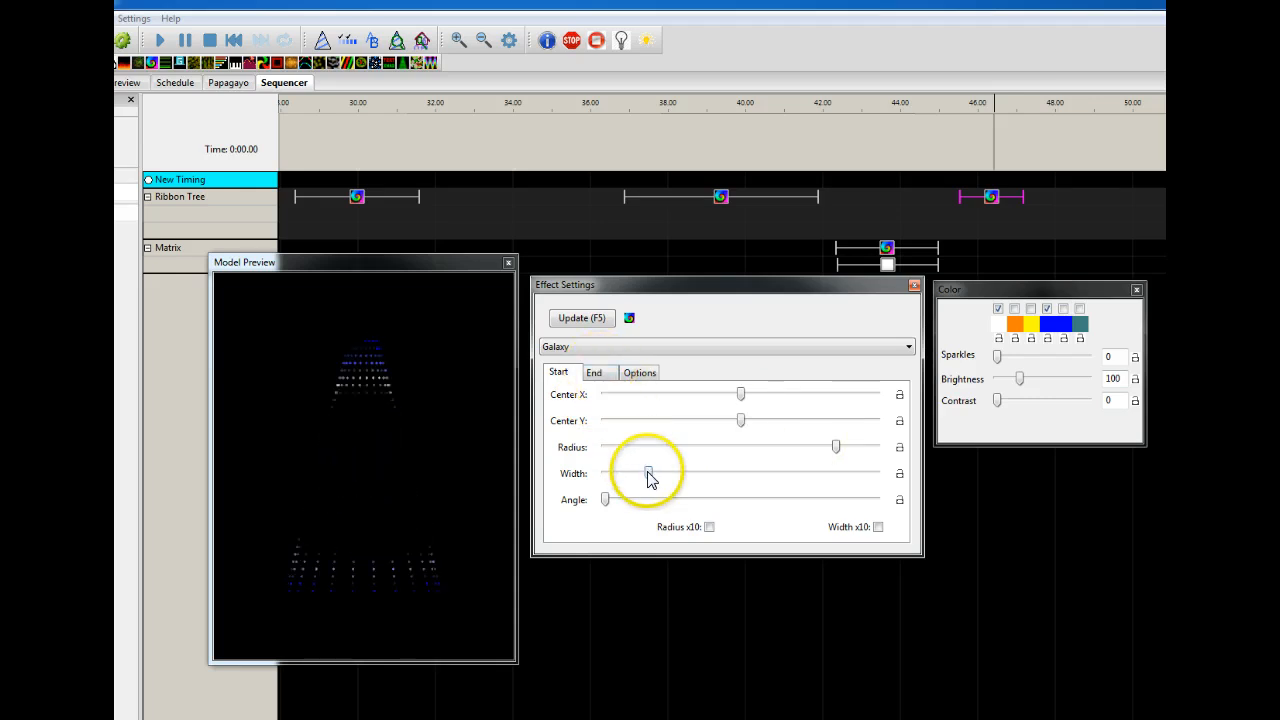
pyautogui.moveTo(648, 474); pyautogui.dragTo(602, 473)
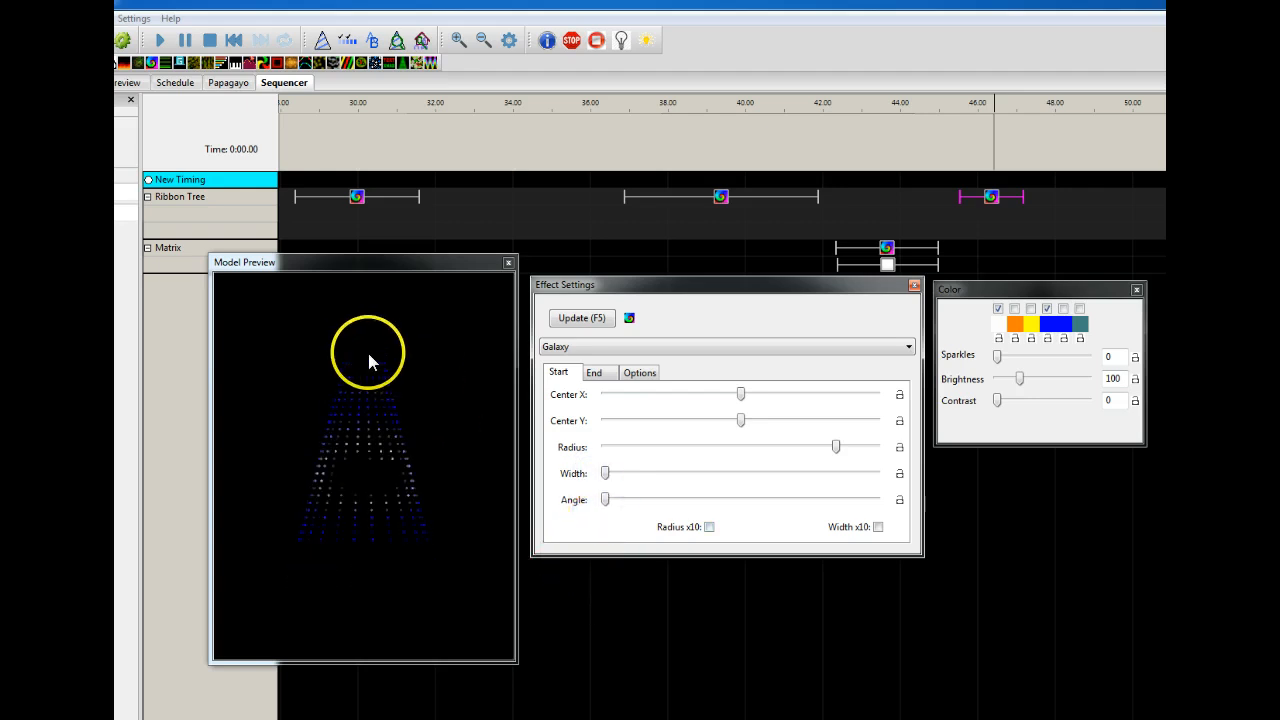
pyautogui.click(594, 372)
pyautogui.click(643, 437)
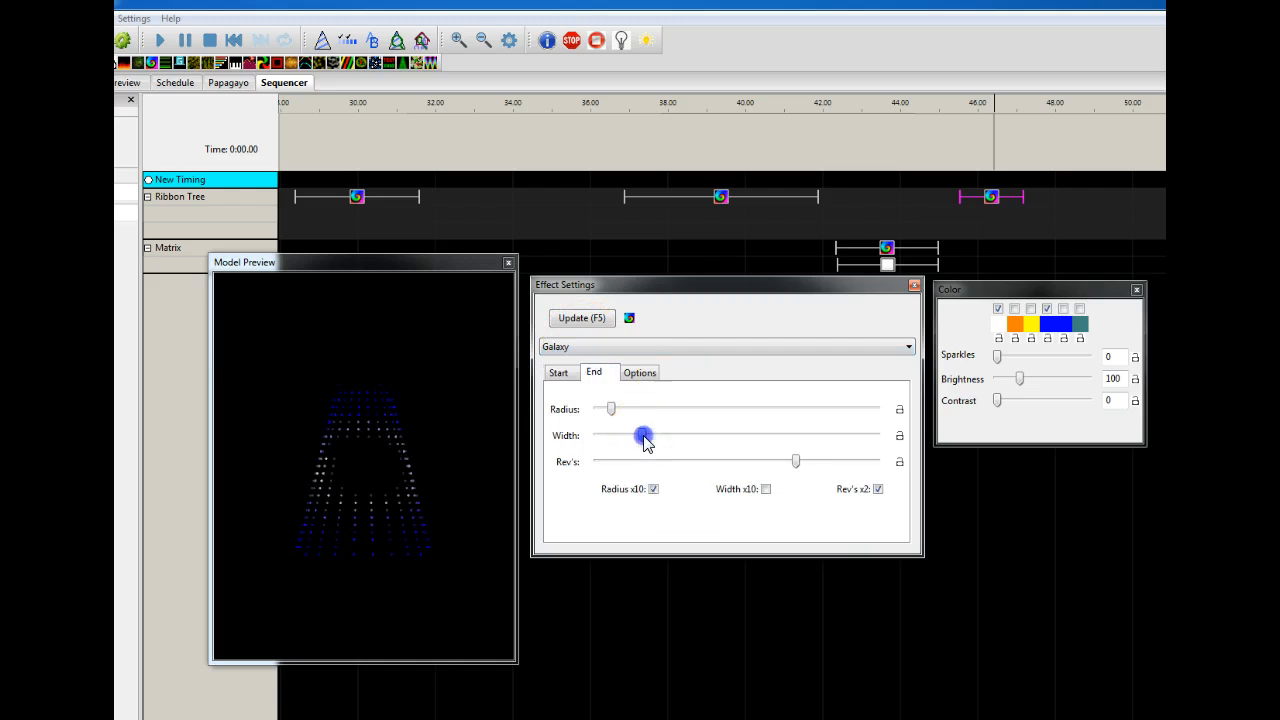
pyautogui.moveTo(643, 437); pyautogui.dragTo(733, 435)
# Set the Galaxy effect's start Width to about 60% of its range and its end Width to a little over 10%.
pyautogui.click(563, 373)
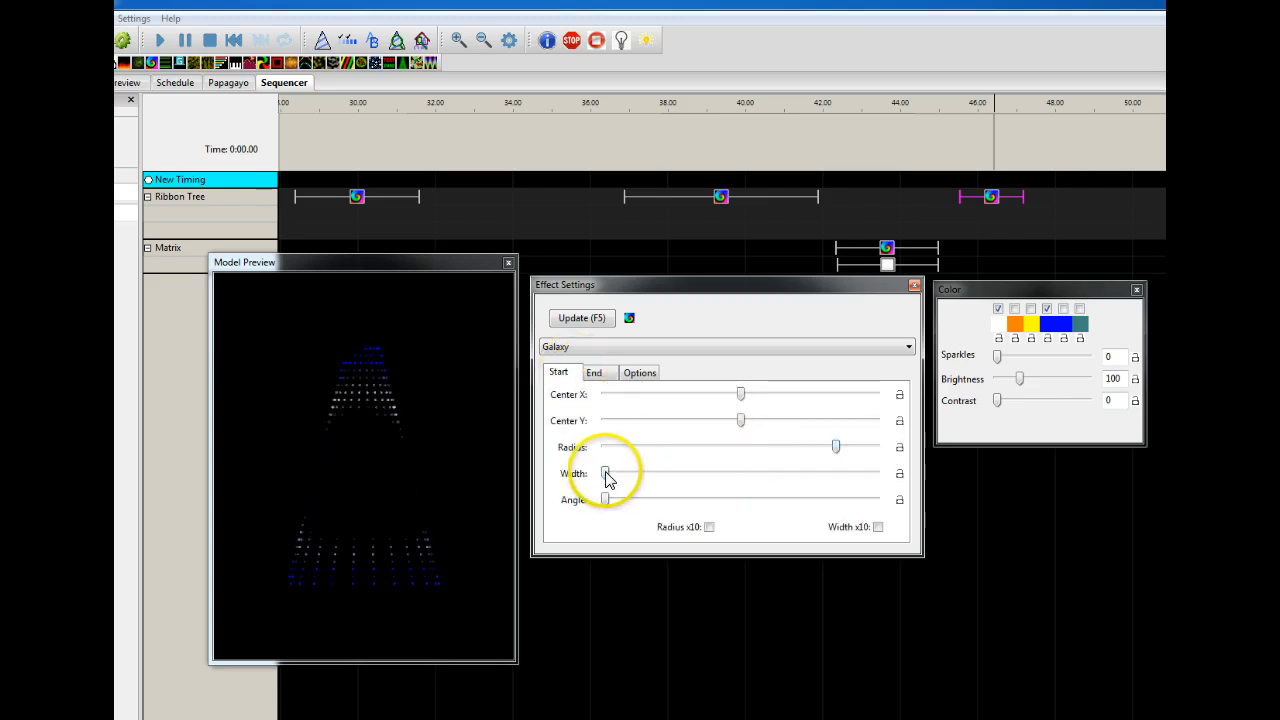
pyautogui.moveTo(606, 473); pyautogui.dragTo(767, 477)
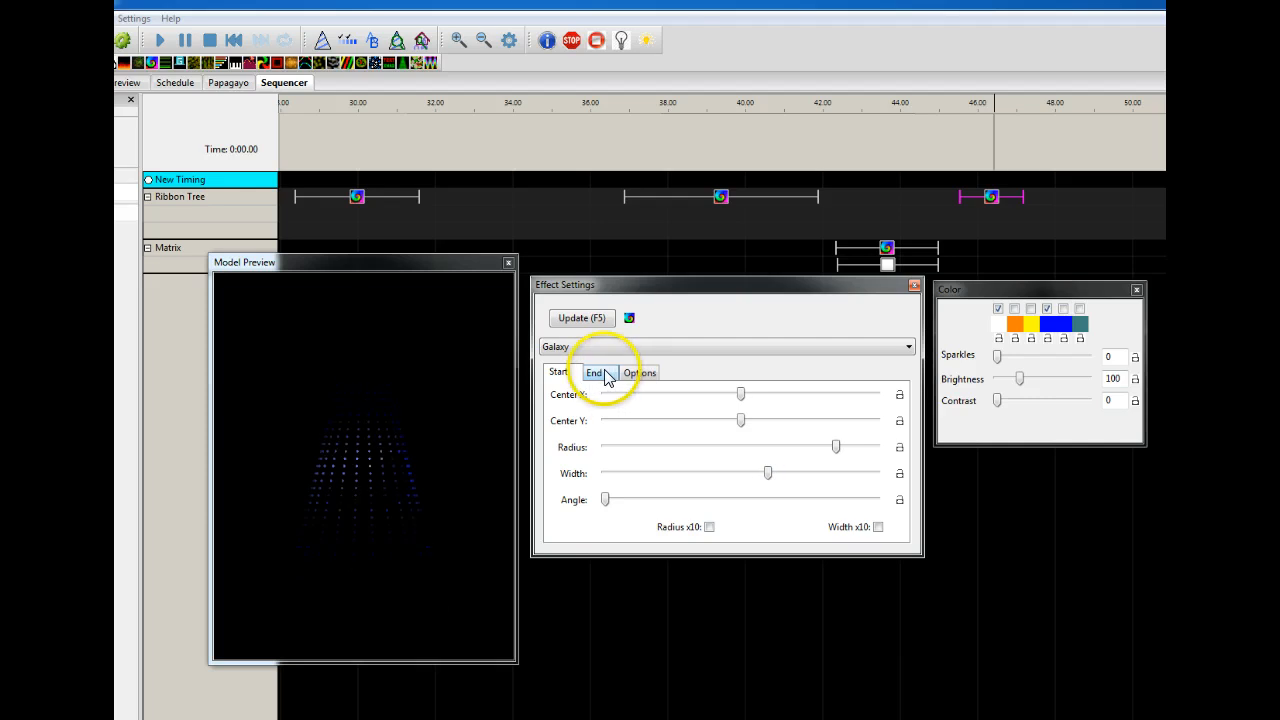
pyautogui.click(603, 376)
pyautogui.moveTo(726, 434); pyautogui.dragTo(631, 437)
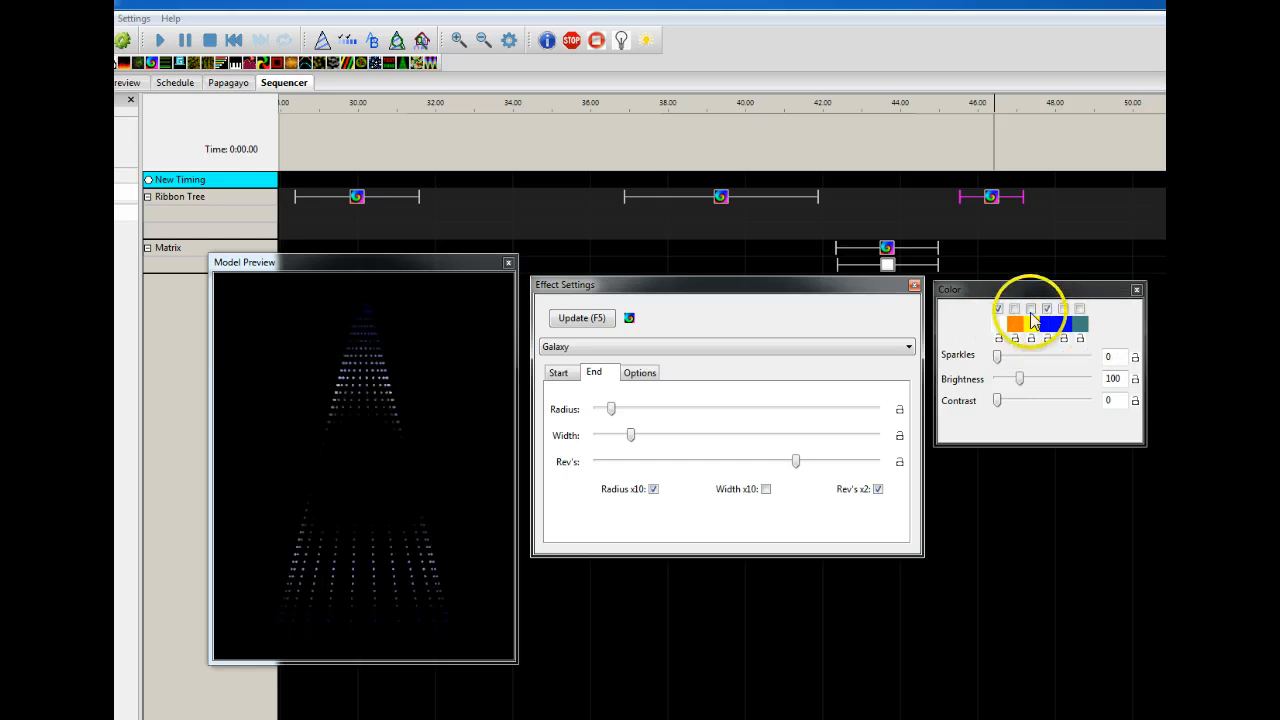
# Change the first palette colour to red and enable the orange, yellow and teal colours for the Galaxy effect.
pyautogui.click(992, 318)
pyautogui.click(957, 361)
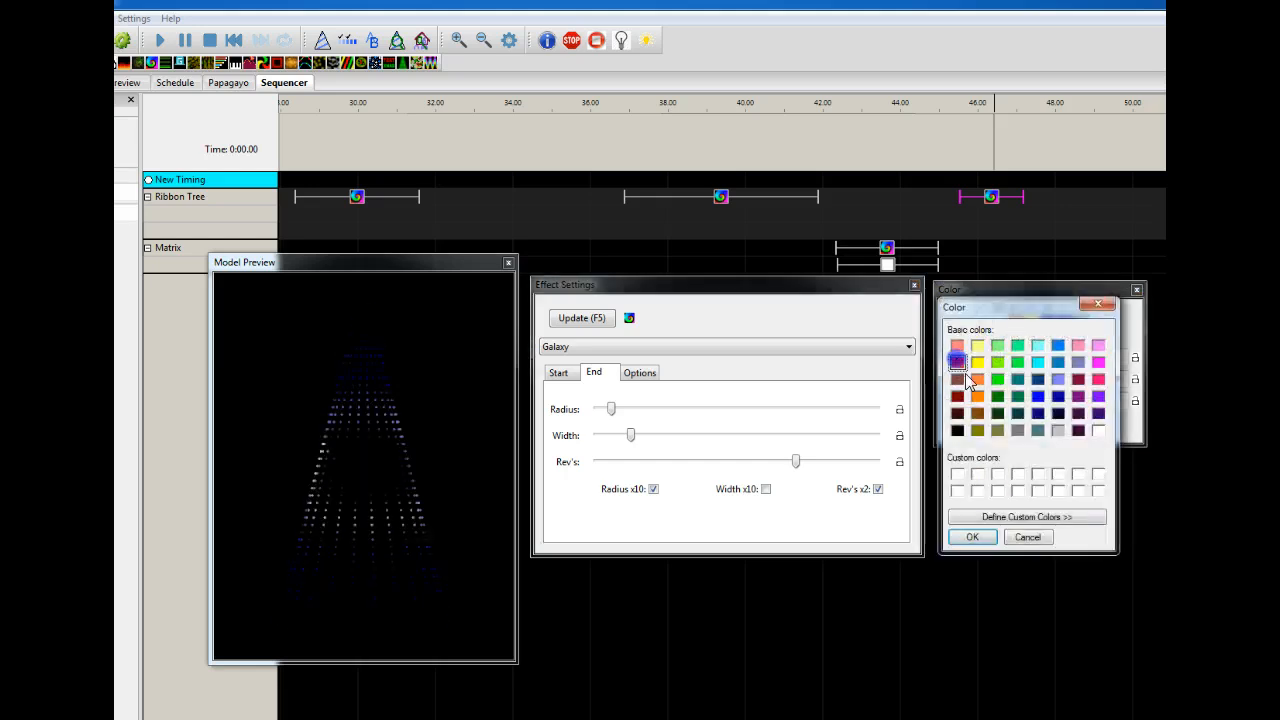
pyautogui.click(972, 536)
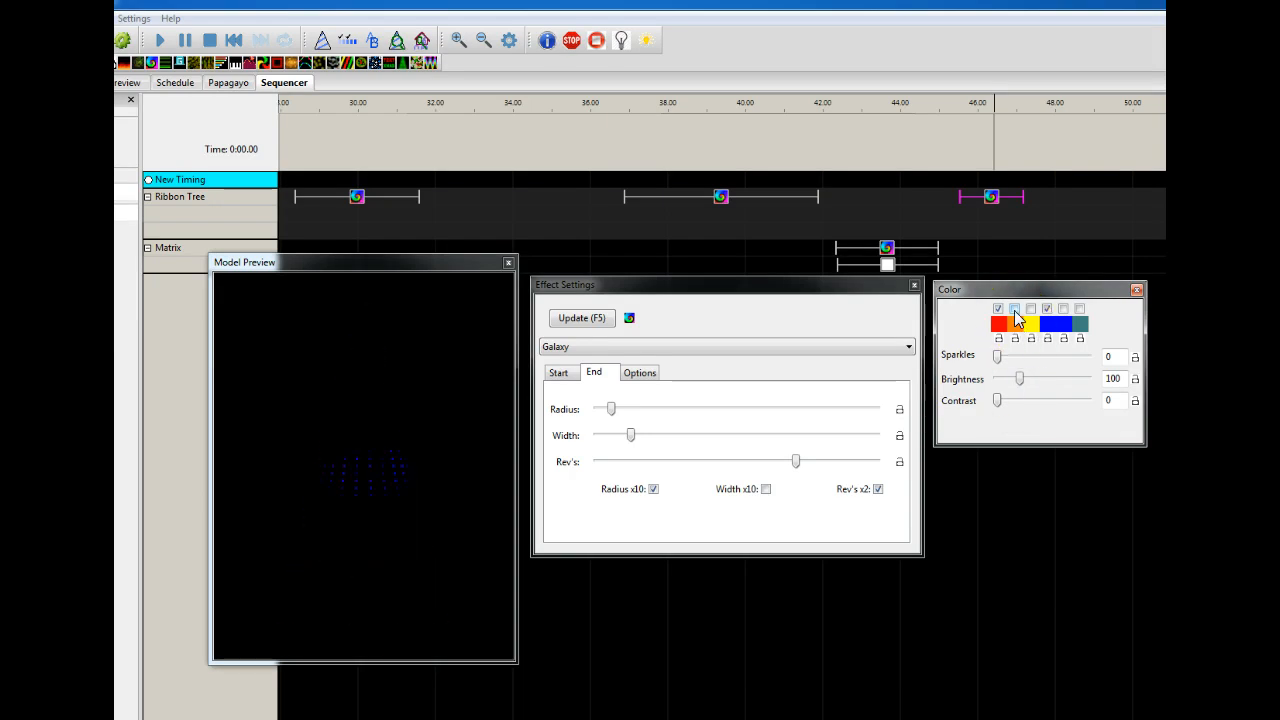
pyautogui.click(1030, 309)
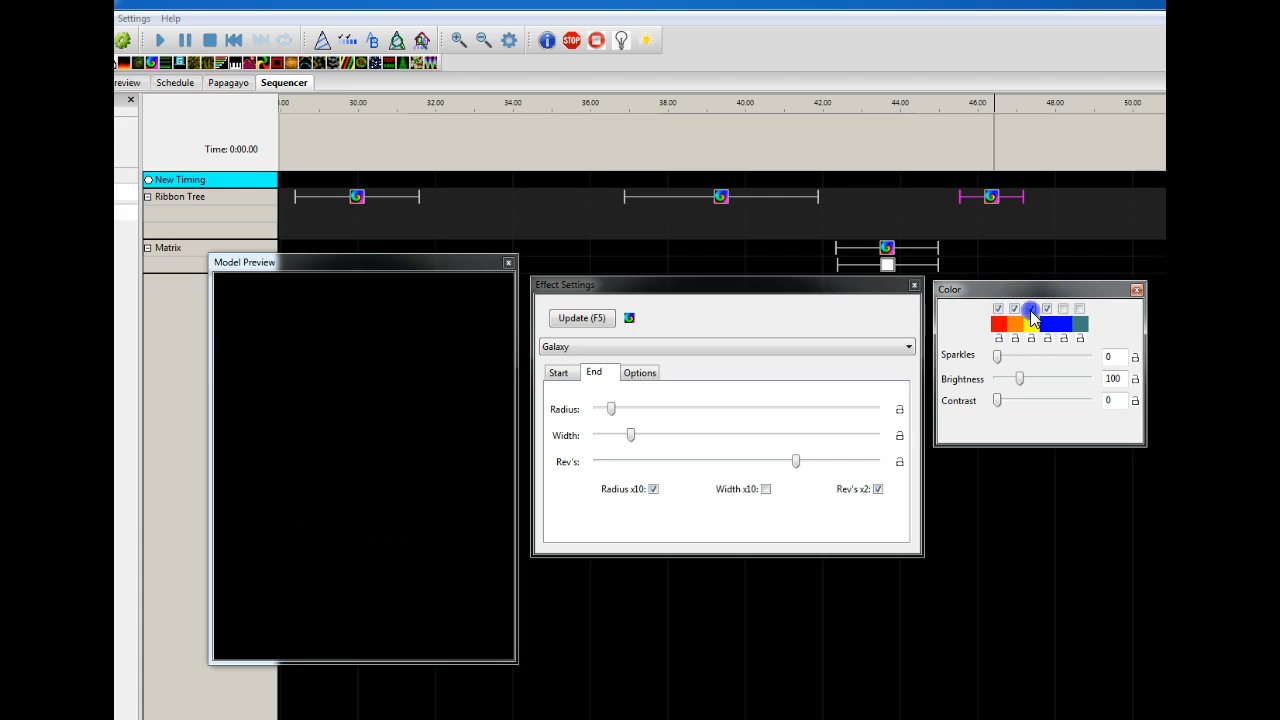
pyautogui.click(1080, 309)
# Extend the end of the last Ribbon Tree Galaxy effect to about 48 seconds and preview it.
pyautogui.click(1018, 190)
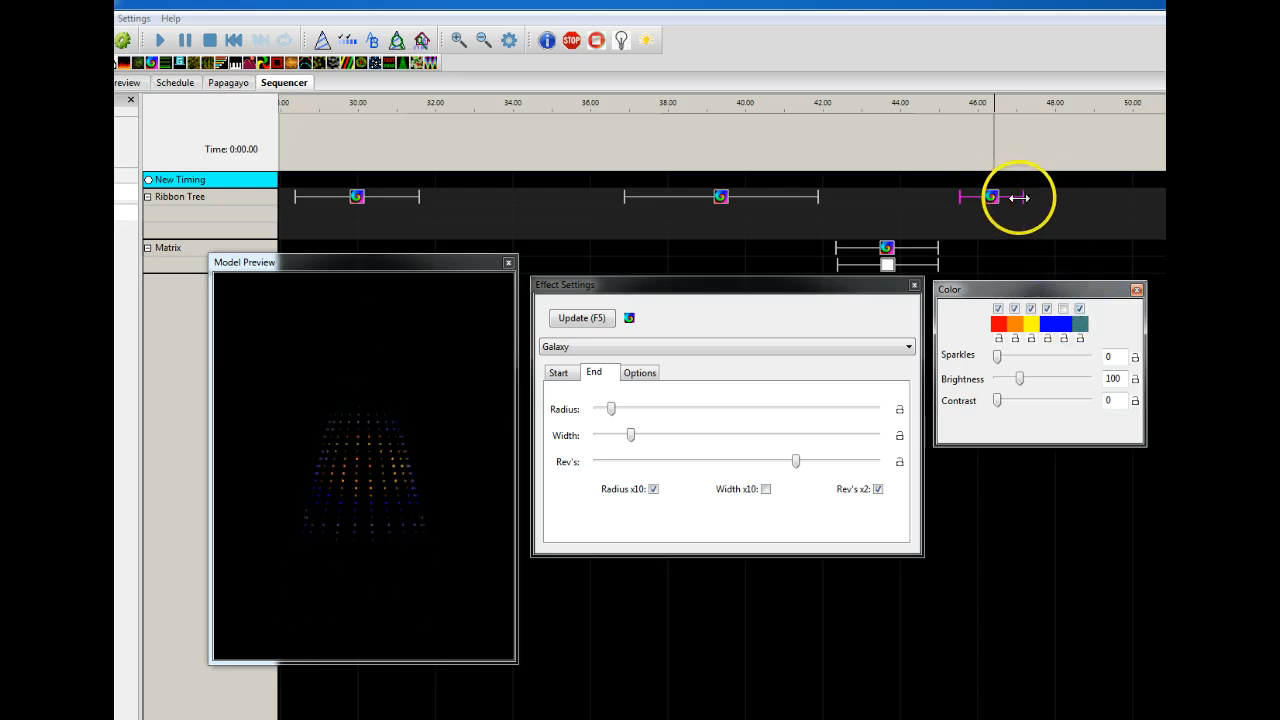
pyautogui.moveTo(1023, 198); pyautogui.dragTo(1050, 199)
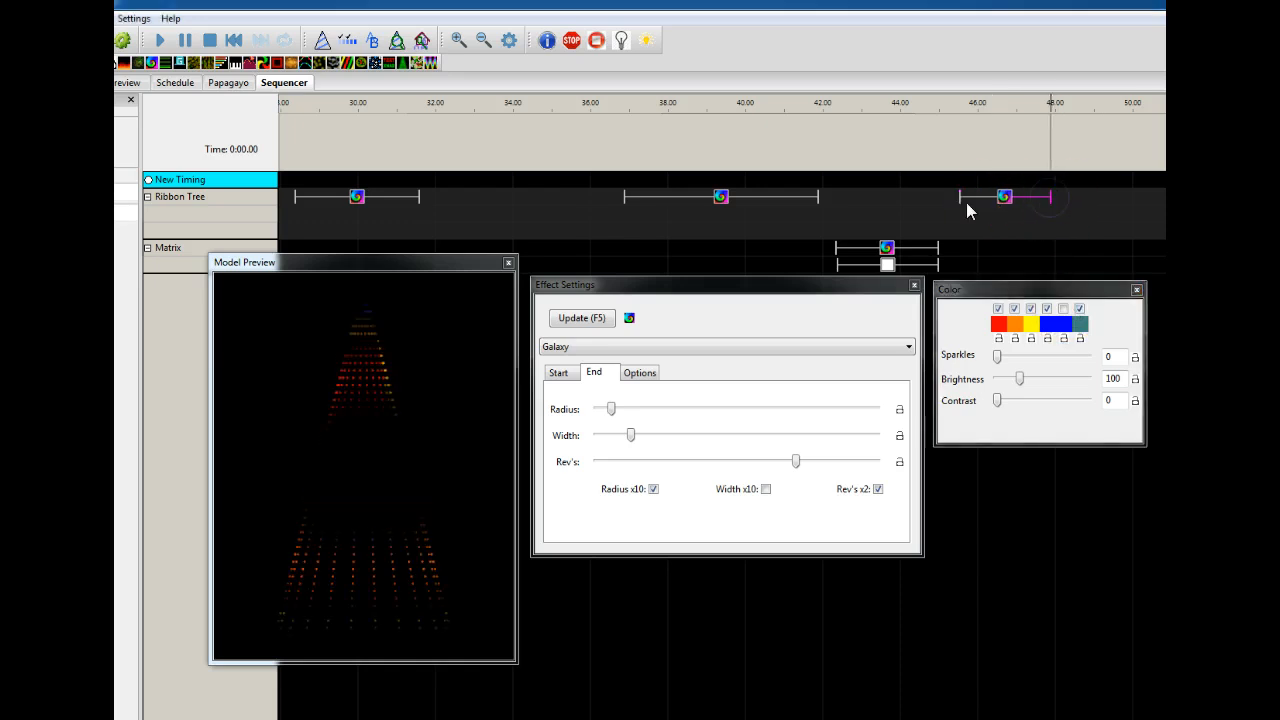
pyautogui.click(1003, 198)
pyautogui.click(975, 204)
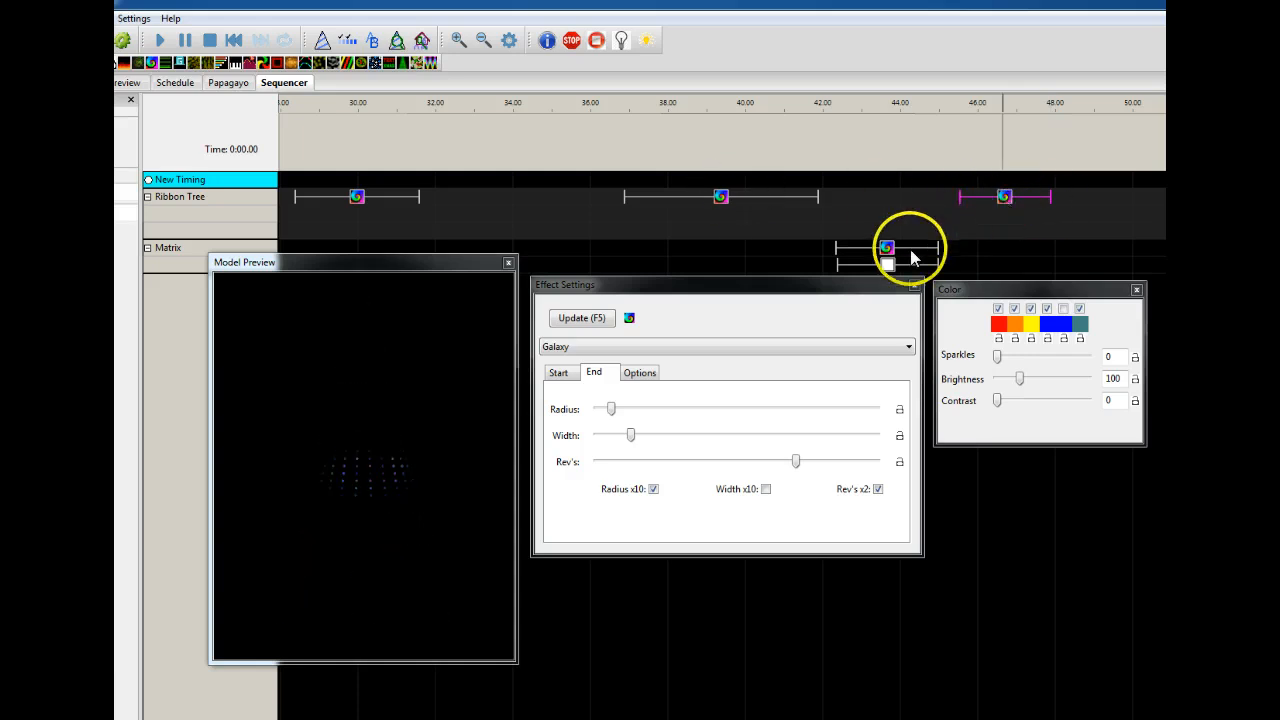
pyautogui.click(1010, 197)
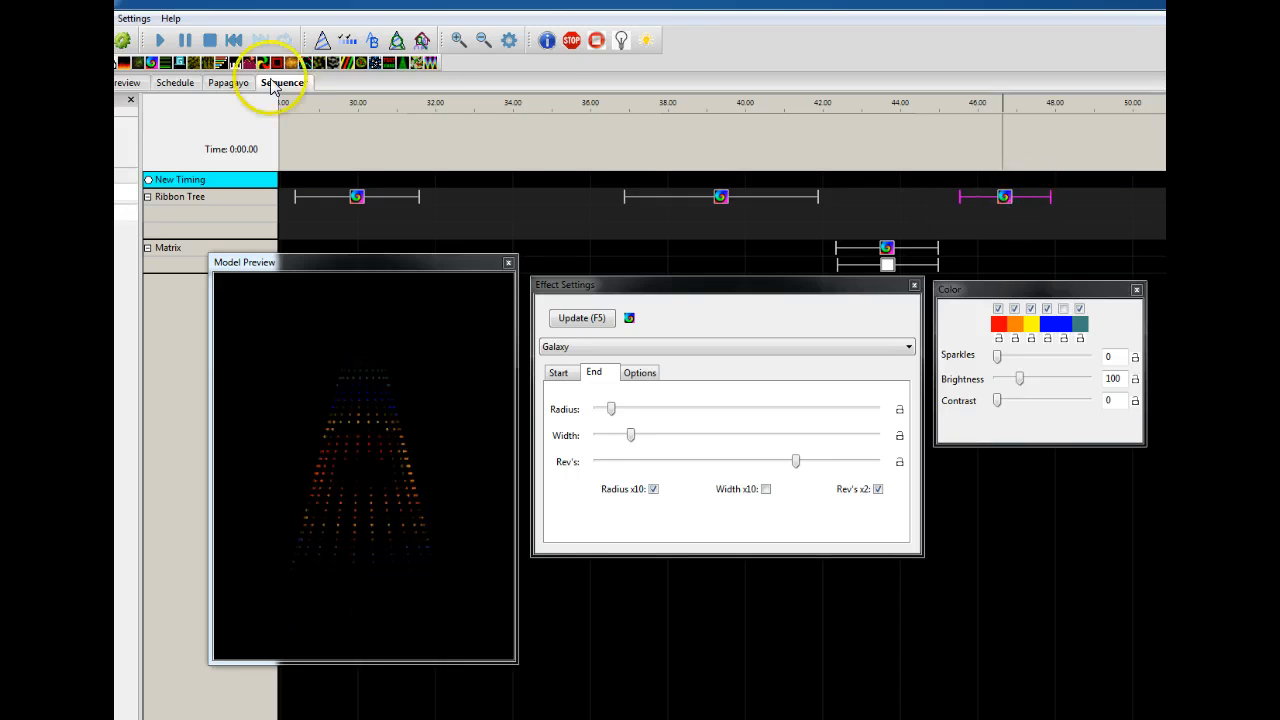
# Turn on the grid icon backgrounds so the effects display their colours on the timeline.
pyautogui.click(134, 18)
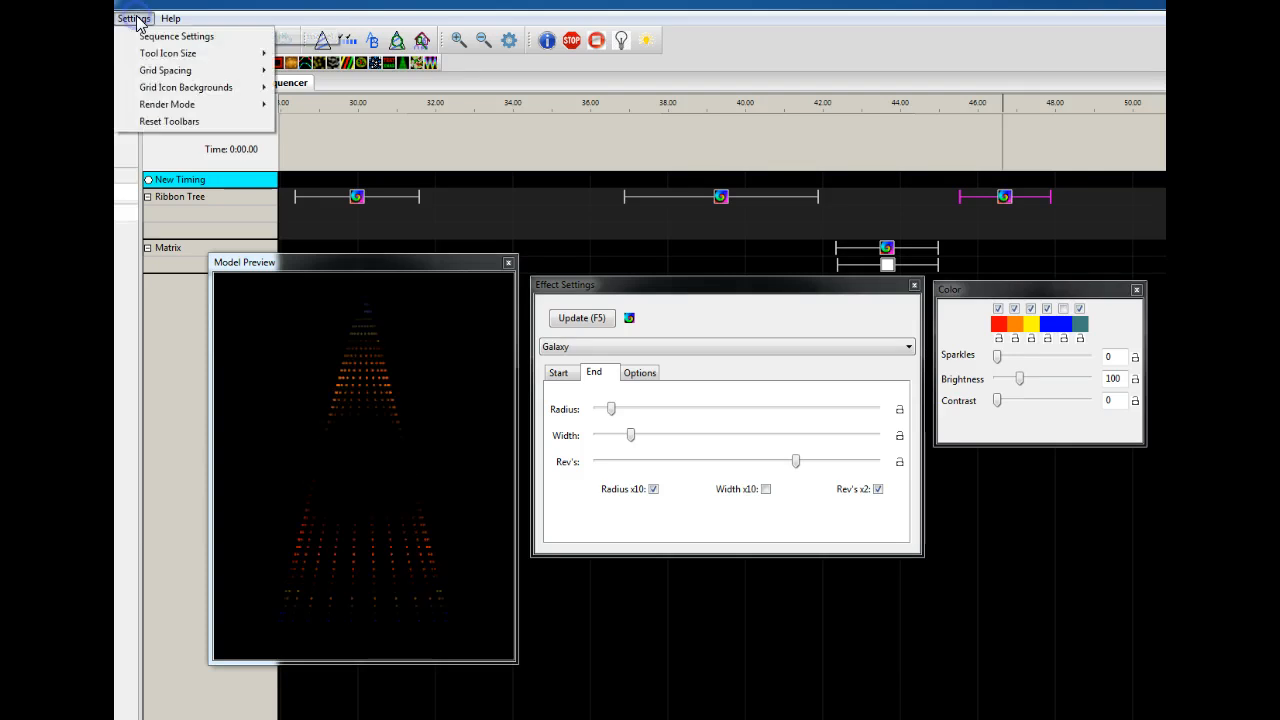
pyautogui.moveTo(170, 87)
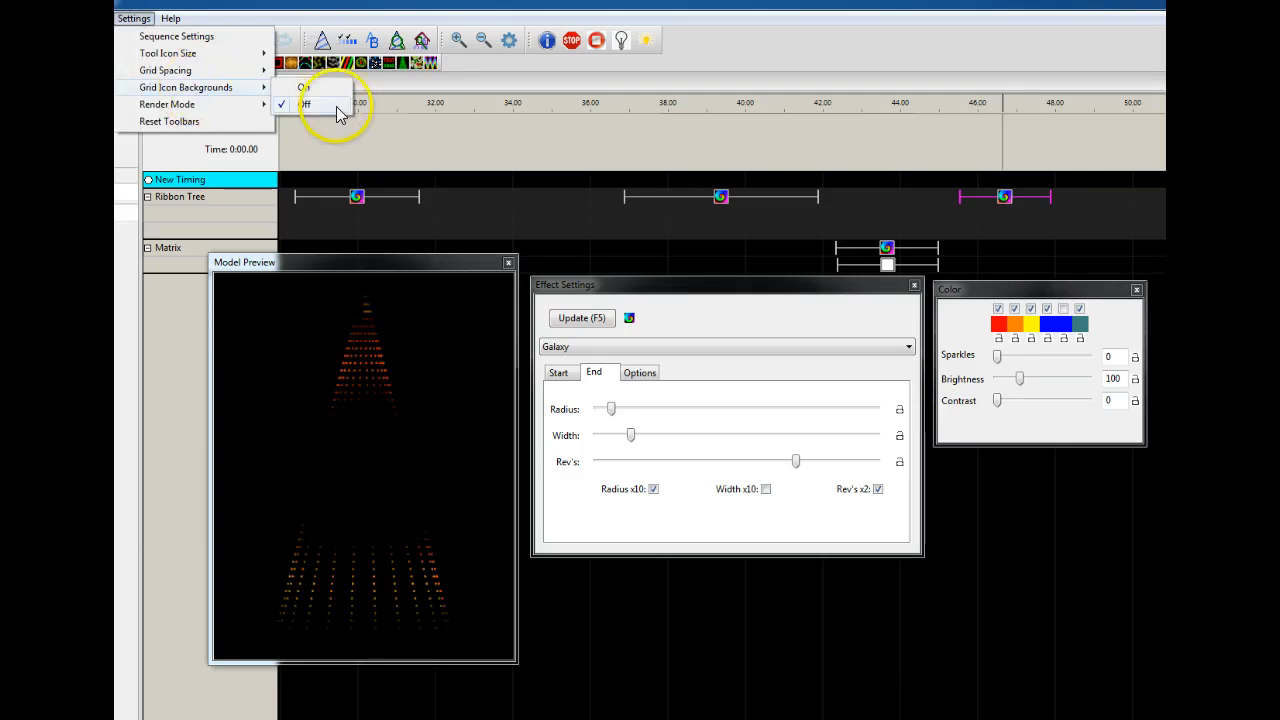
pyautogui.click(304, 88)
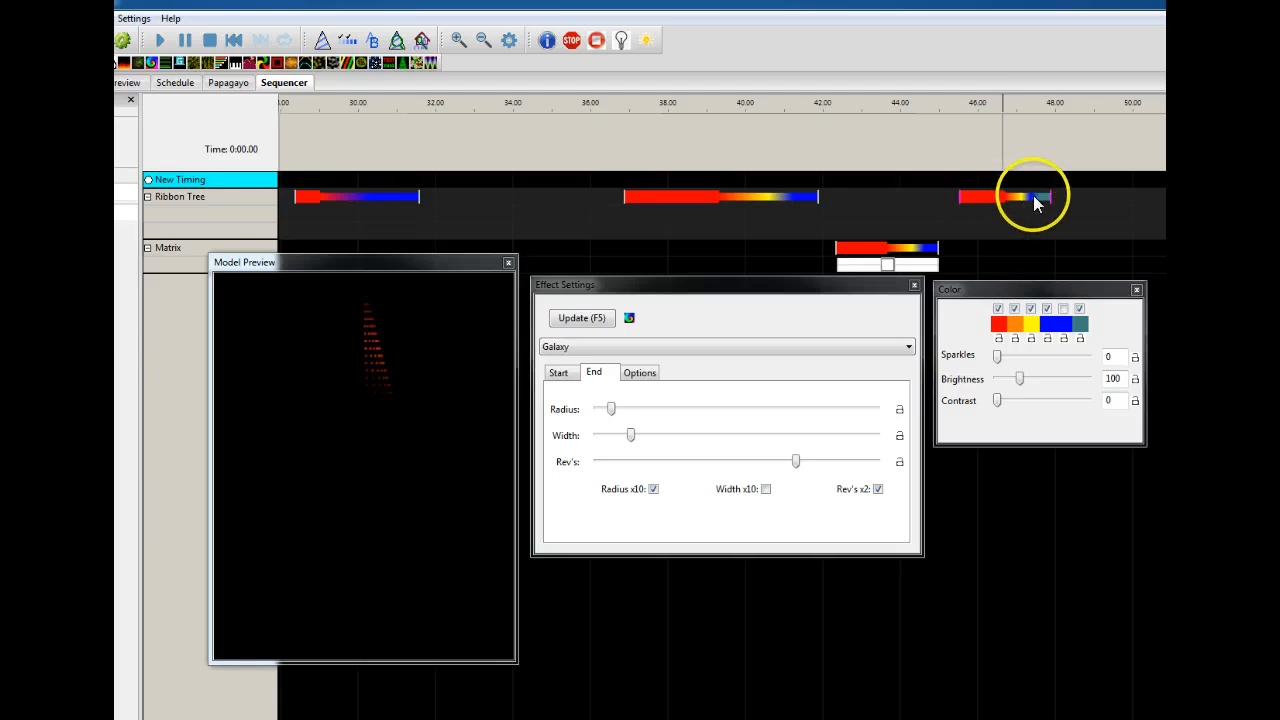
# Disable the yellow, orange, blue and teal palette colours, leaving only red for the last Ribbon Tree Galaxy effect.
pyautogui.click(1031, 308)
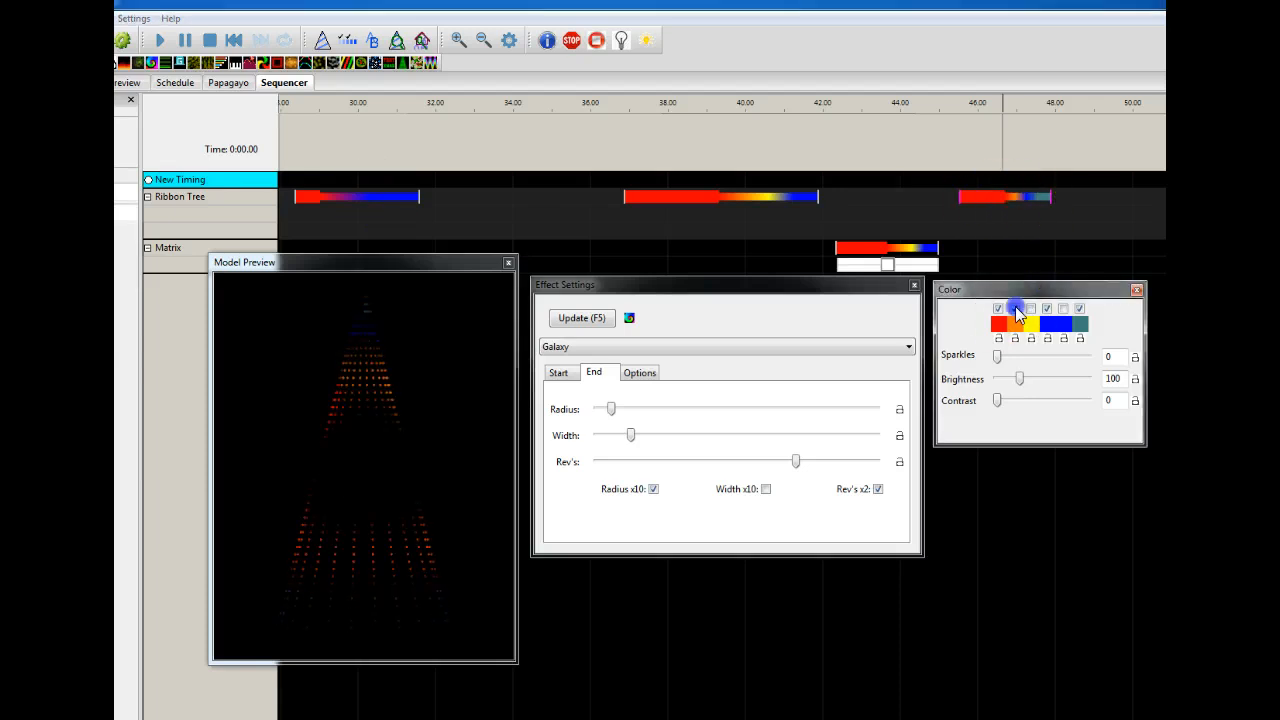
pyautogui.click(1014, 308)
pyautogui.click(1045, 308)
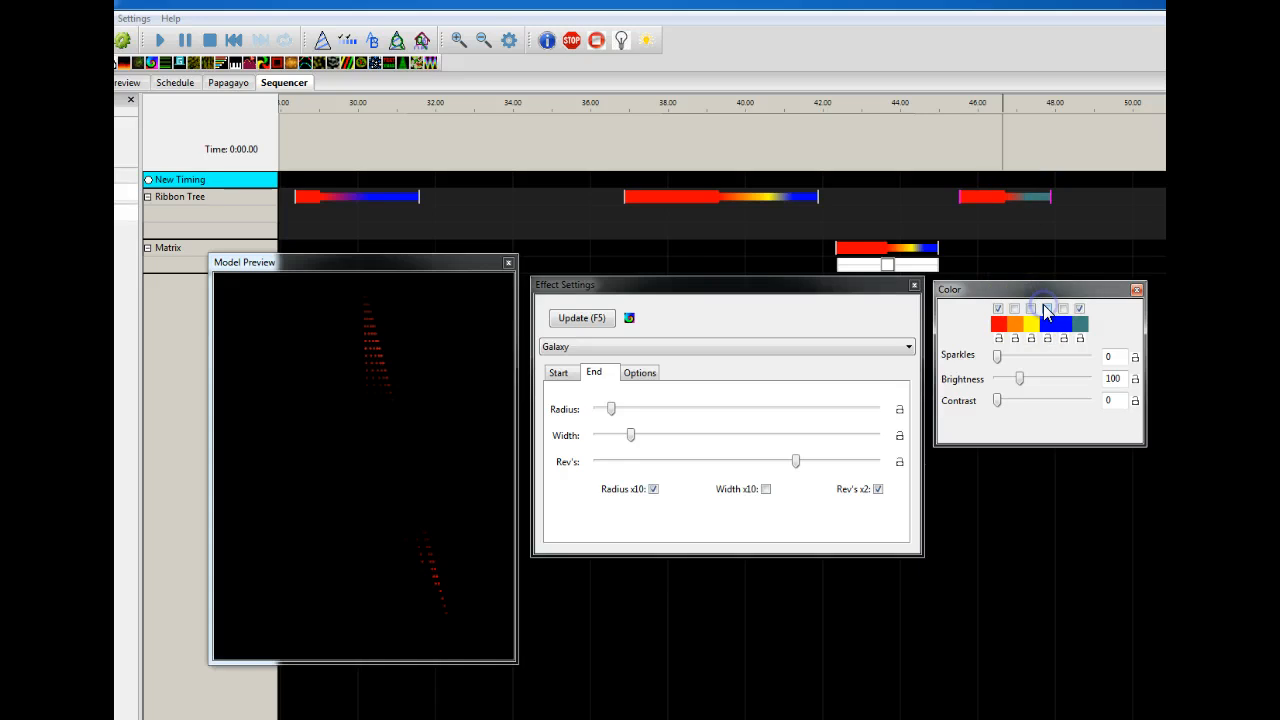
pyautogui.click(1080, 308)
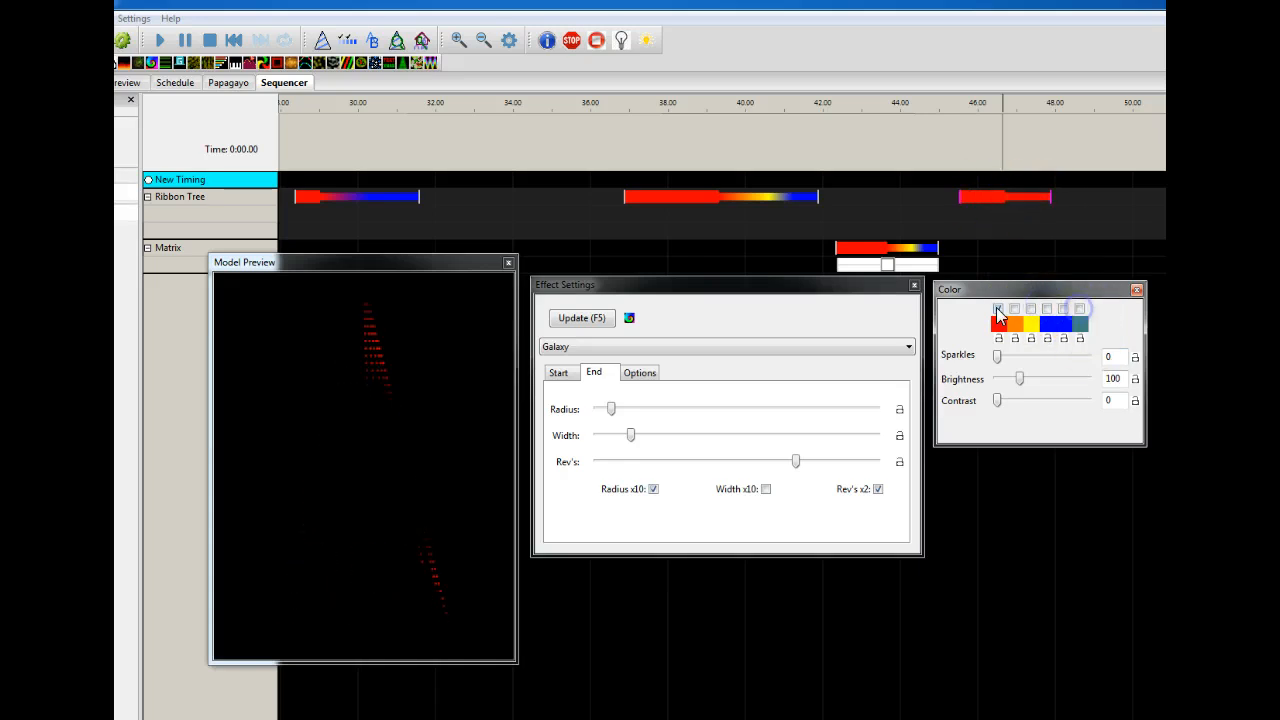
# Enable orange and blue alongside red in the Galaxy effect's palette and preview the effect.
pyautogui.click(1014, 308)
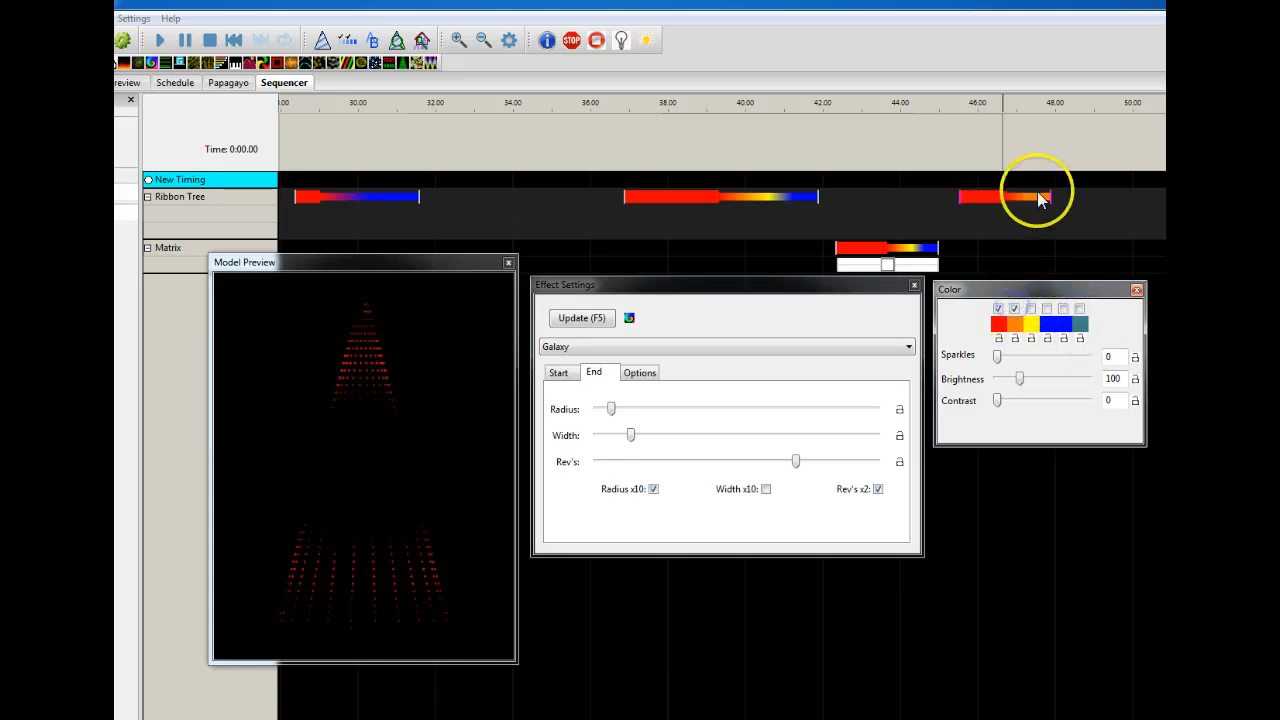
pyautogui.click(1047, 309)
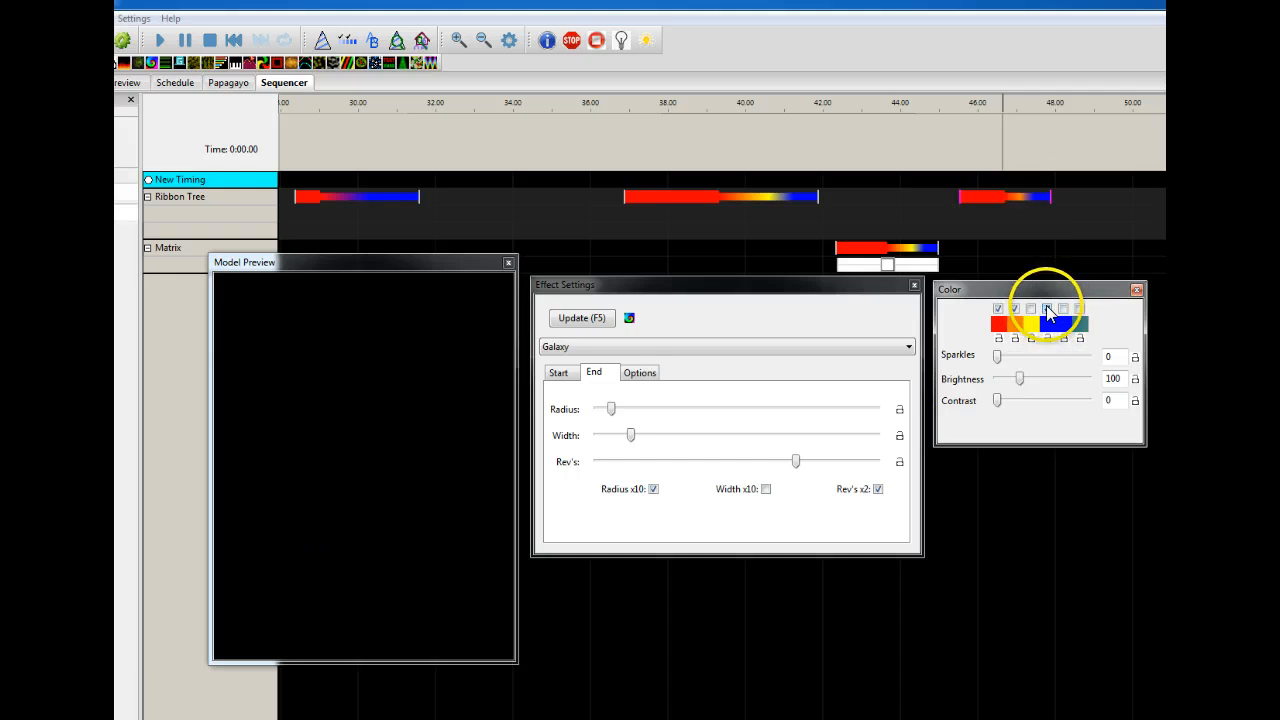
pyautogui.click(982, 200)
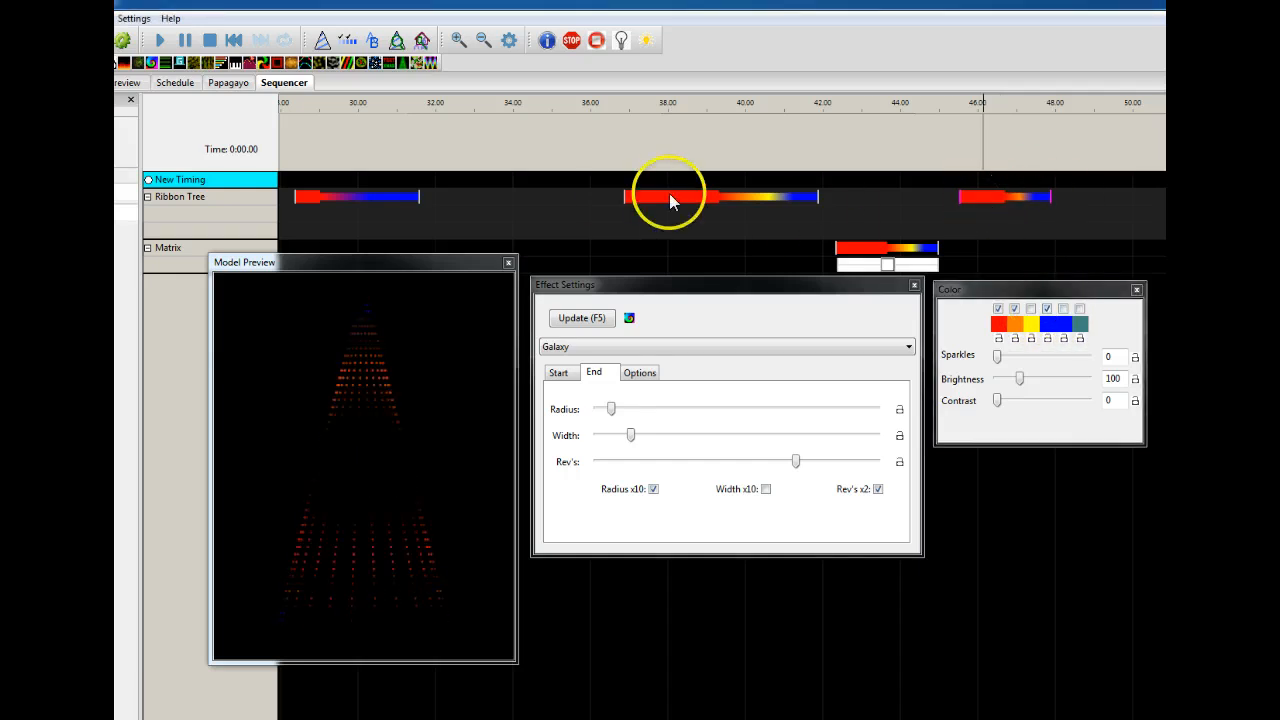
# Turn the grid icon backgrounds off again.
pyautogui.click(133, 18)
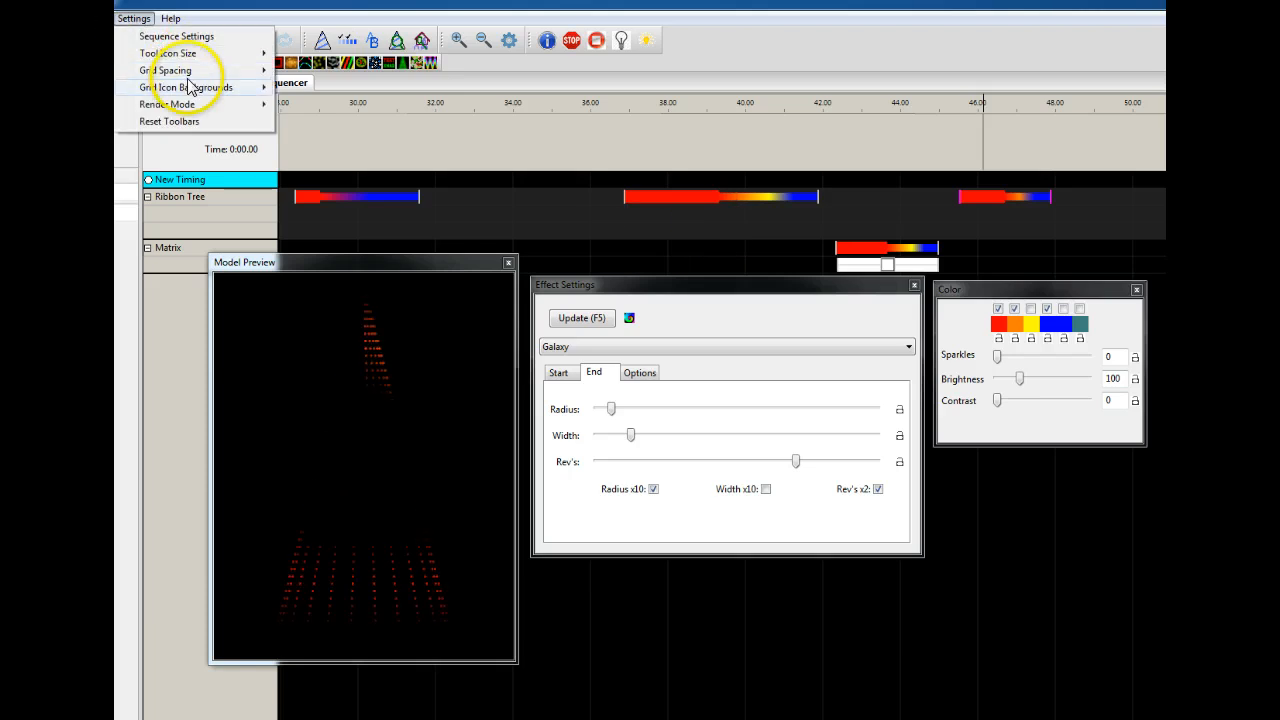
pyautogui.moveTo(192, 90)
pyautogui.click(304, 104)
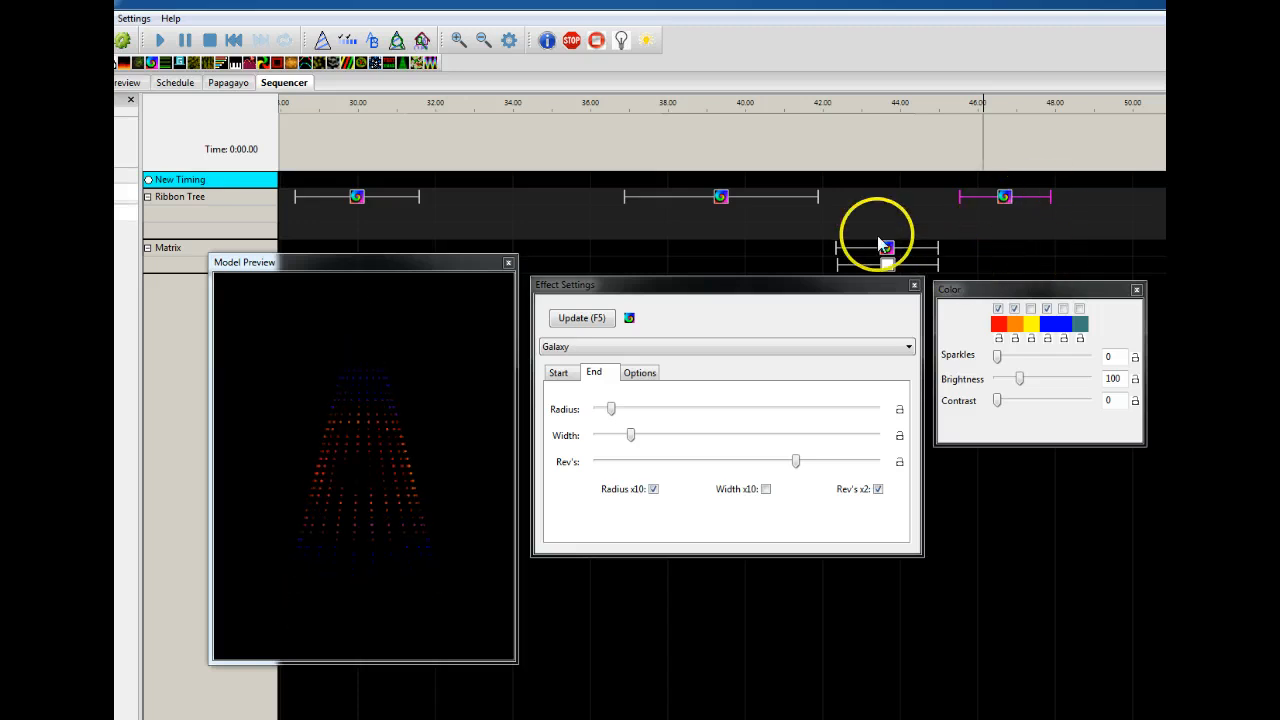
# Shorten the middle Ribbon Tree Galaxy effect so that it ends at about 39 seconds.
pyautogui.click(578, 317)
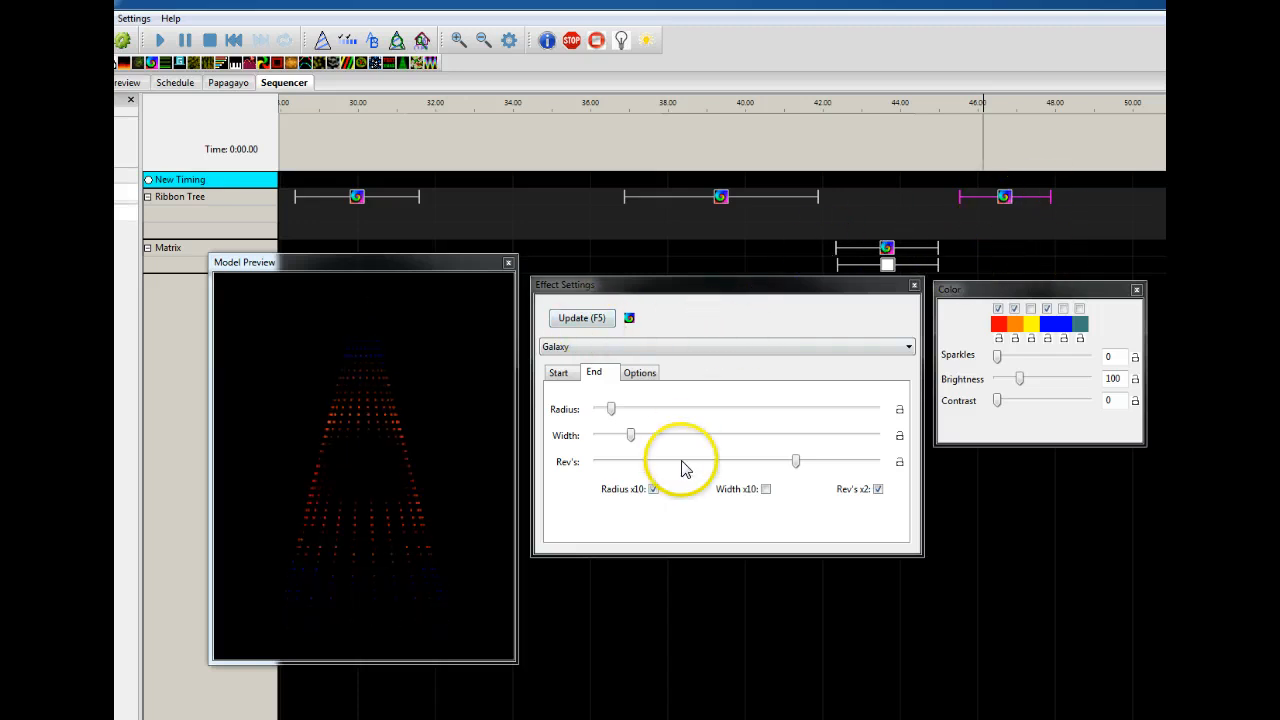
pyautogui.click(564, 376)
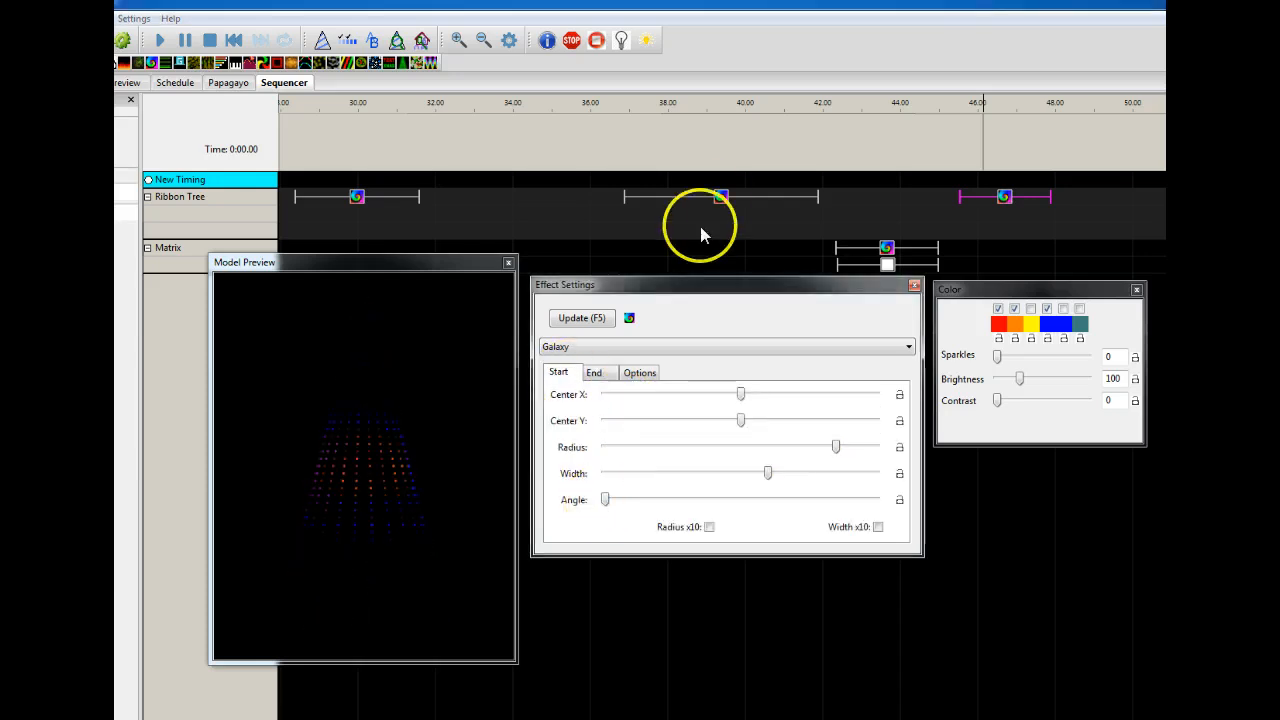
pyautogui.click(721, 197)
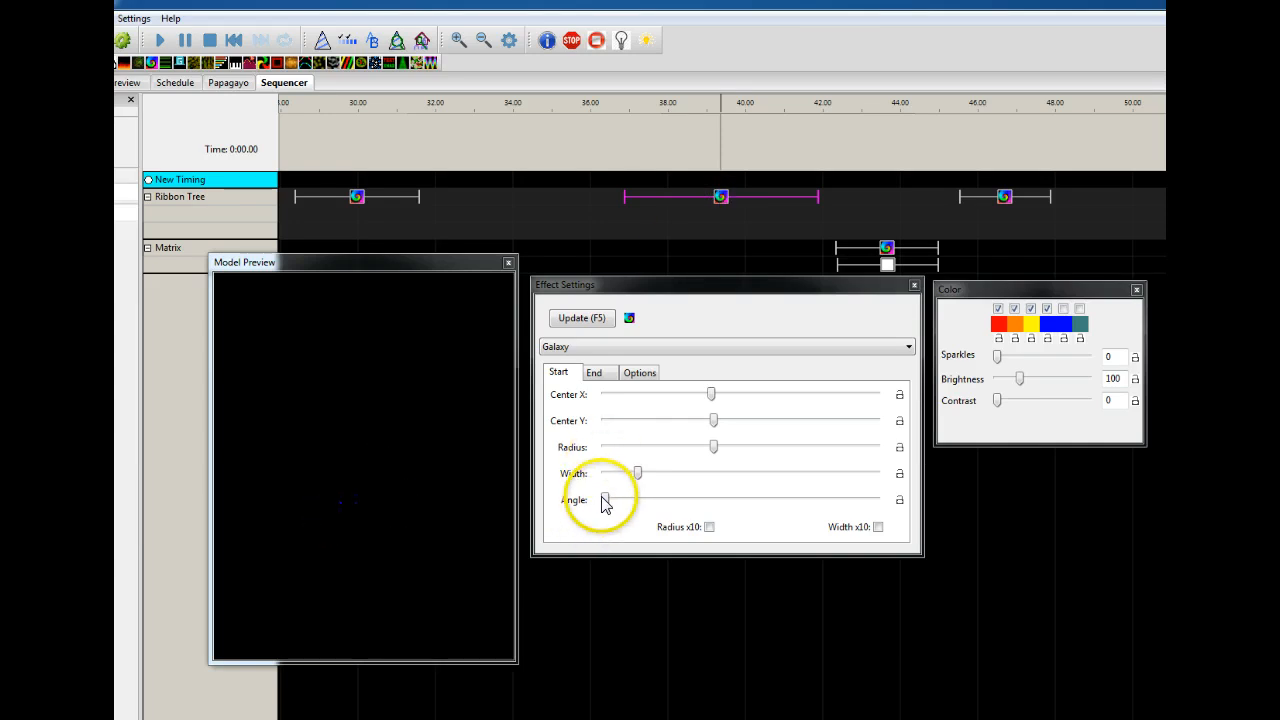
pyautogui.moveTo(816, 197); pyautogui.dragTo(707, 199)
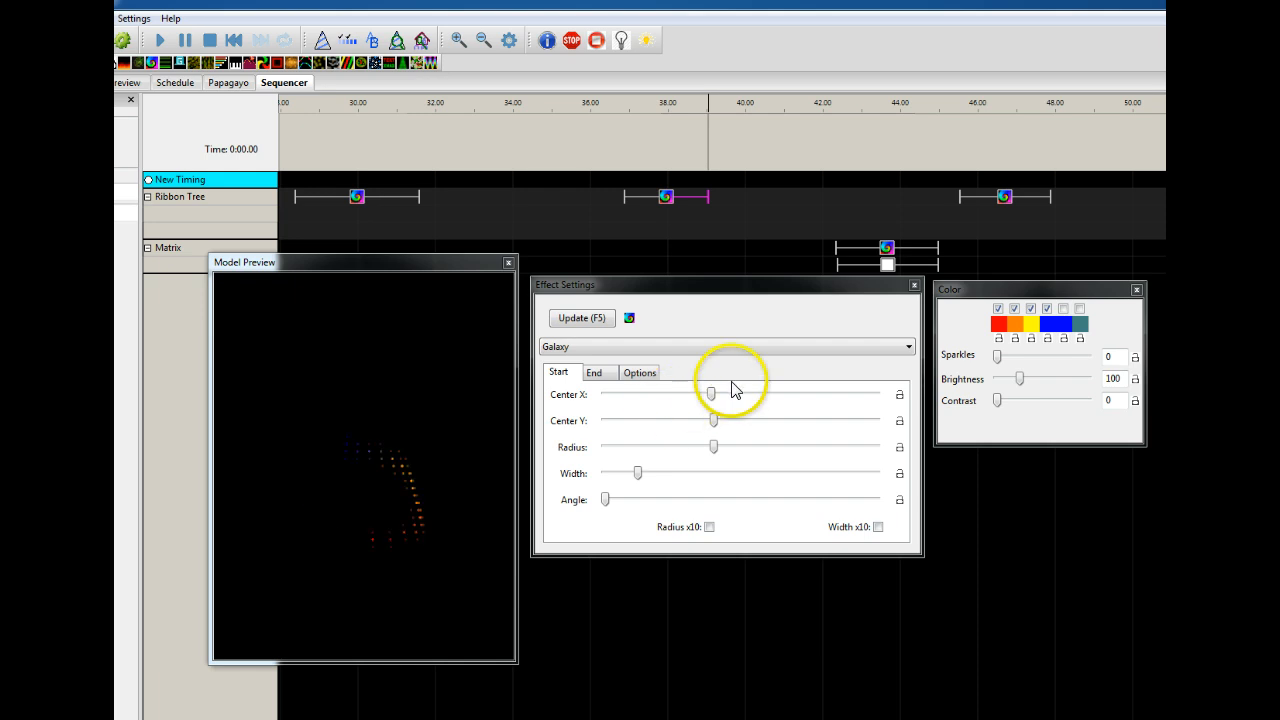
# Set the effect's start Center X and Center Y near the middle of their ranges and its start Angle to about a third.
pyautogui.moveTo(713, 394); pyautogui.dragTo(739, 415)
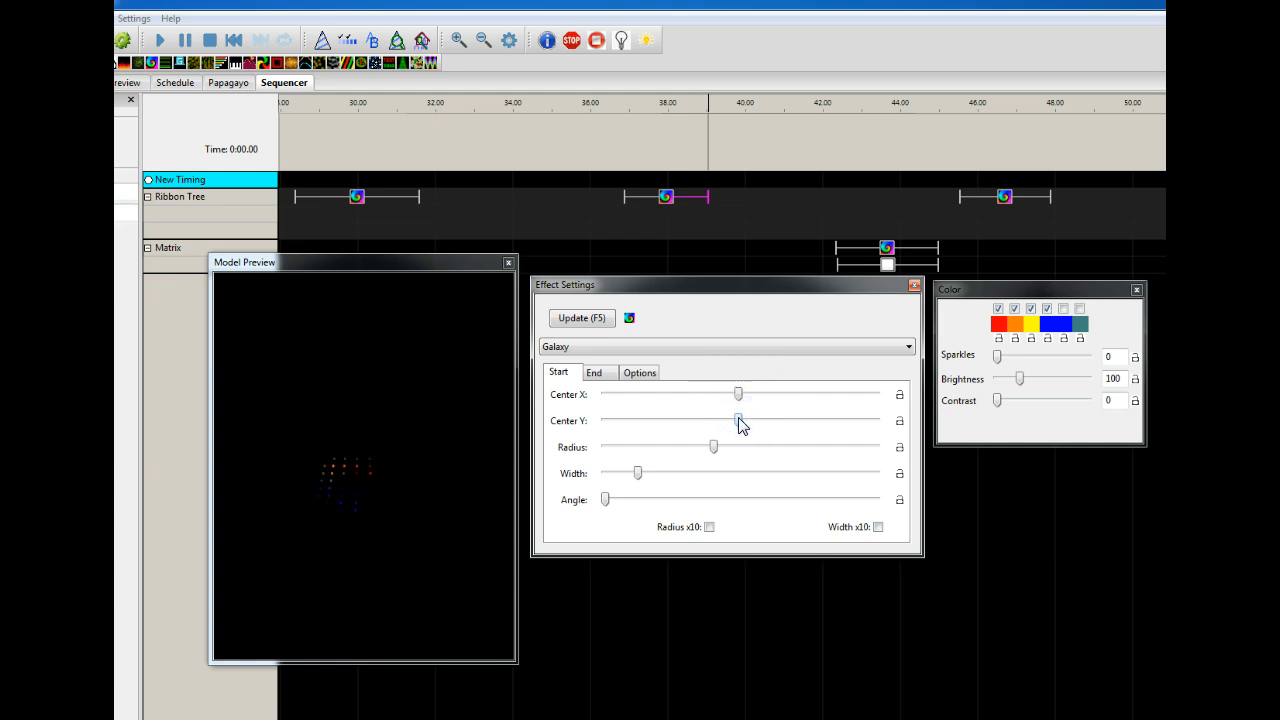
pyautogui.moveTo(605, 500); pyautogui.dragTo(727, 503)
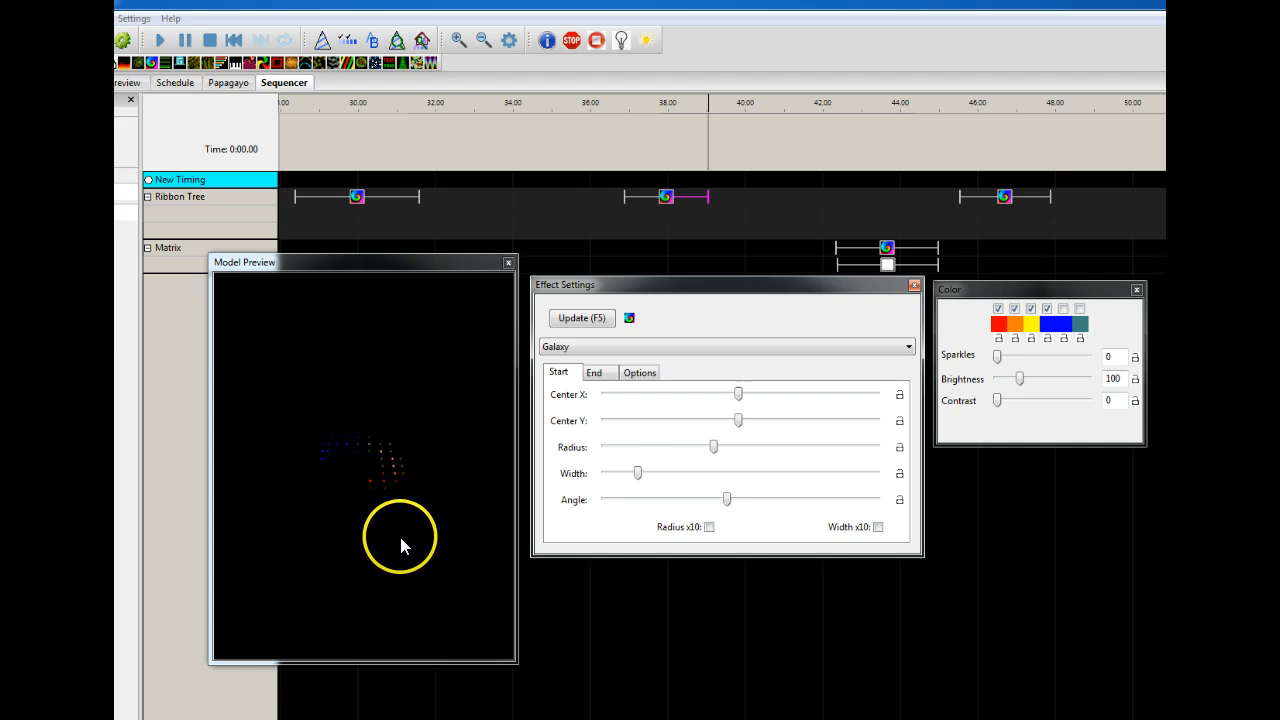
pyautogui.moveTo(739, 420); pyautogui.dragTo(735, 392)
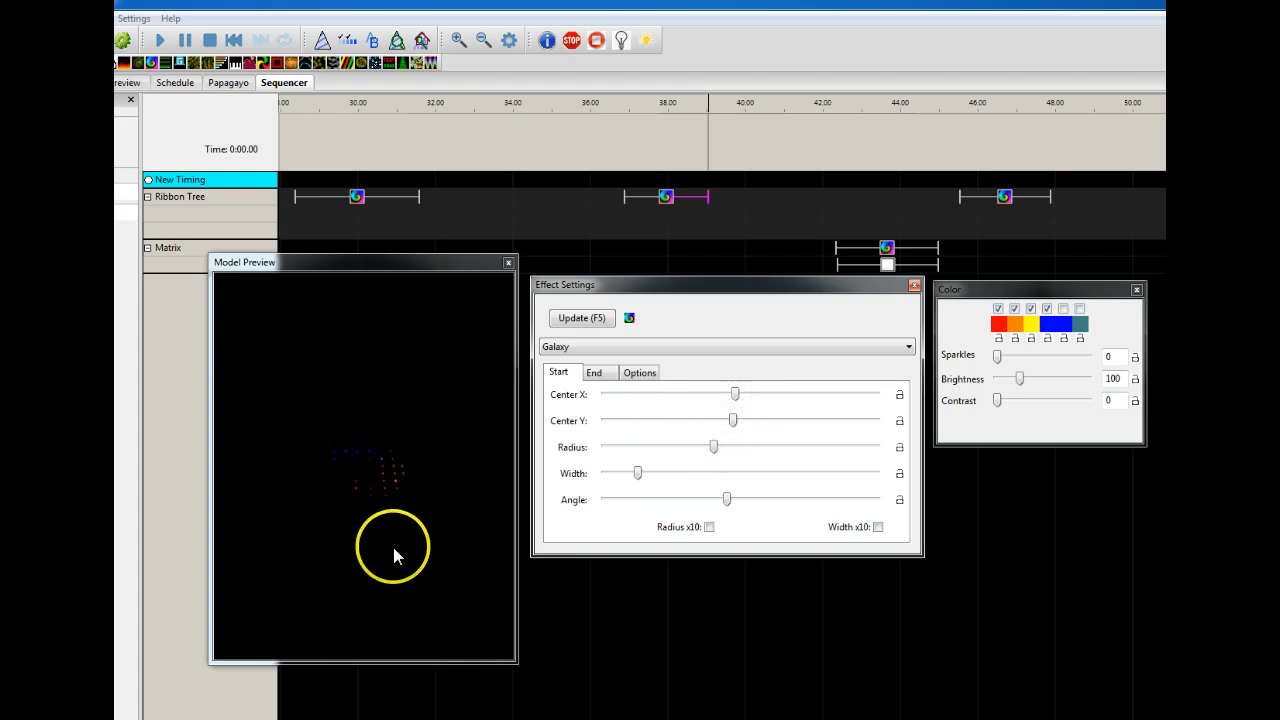
pyautogui.moveTo(727, 500); pyautogui.dragTo(764, 501)
pyautogui.click(295, 538)
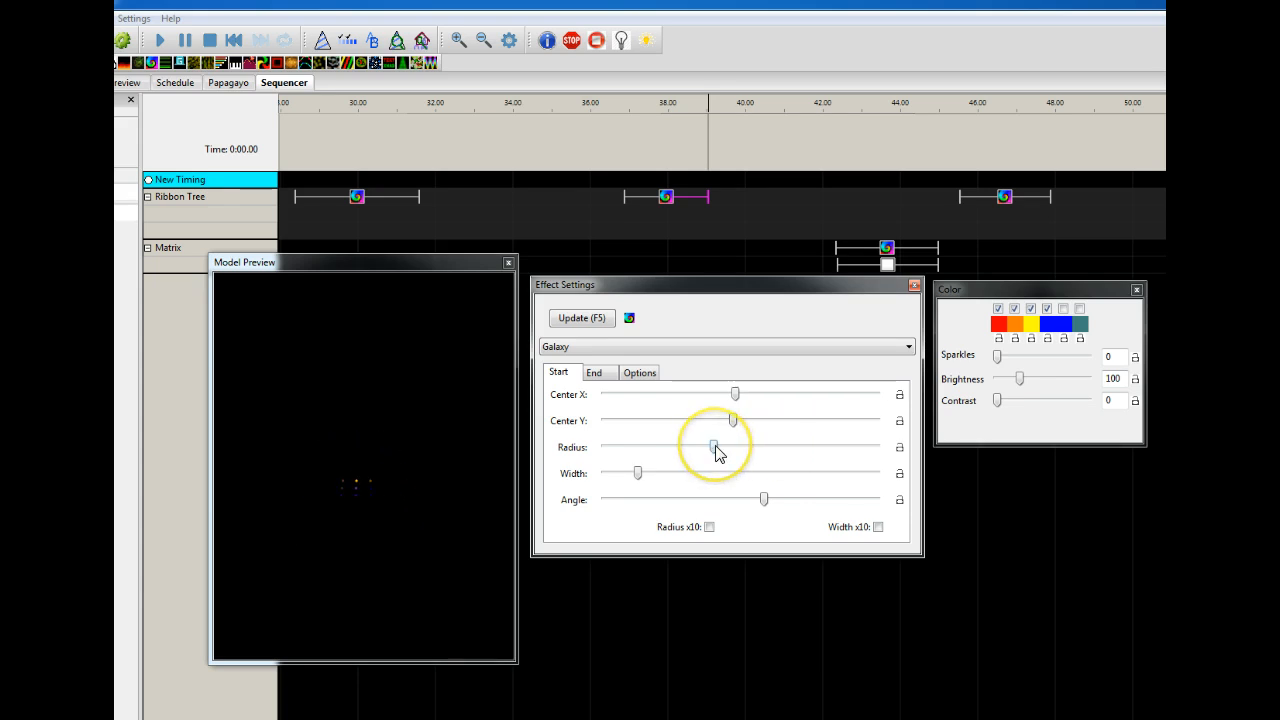
pyautogui.moveTo(716, 452)
pyautogui.mouseDown()
pyautogui.moveTo(742, 452)
pyautogui.moveTo(713, 450)
pyautogui.mouseUp()
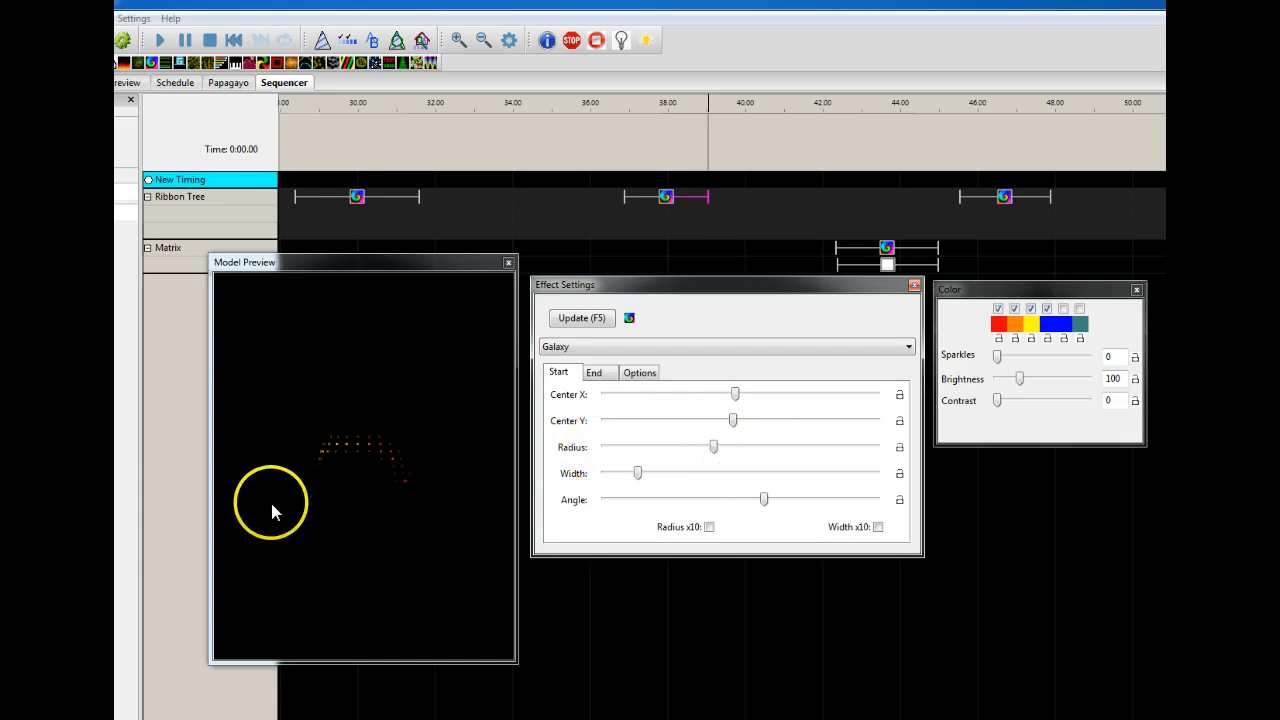
pyautogui.moveTo(766, 507); pyautogui.dragTo(693, 508)
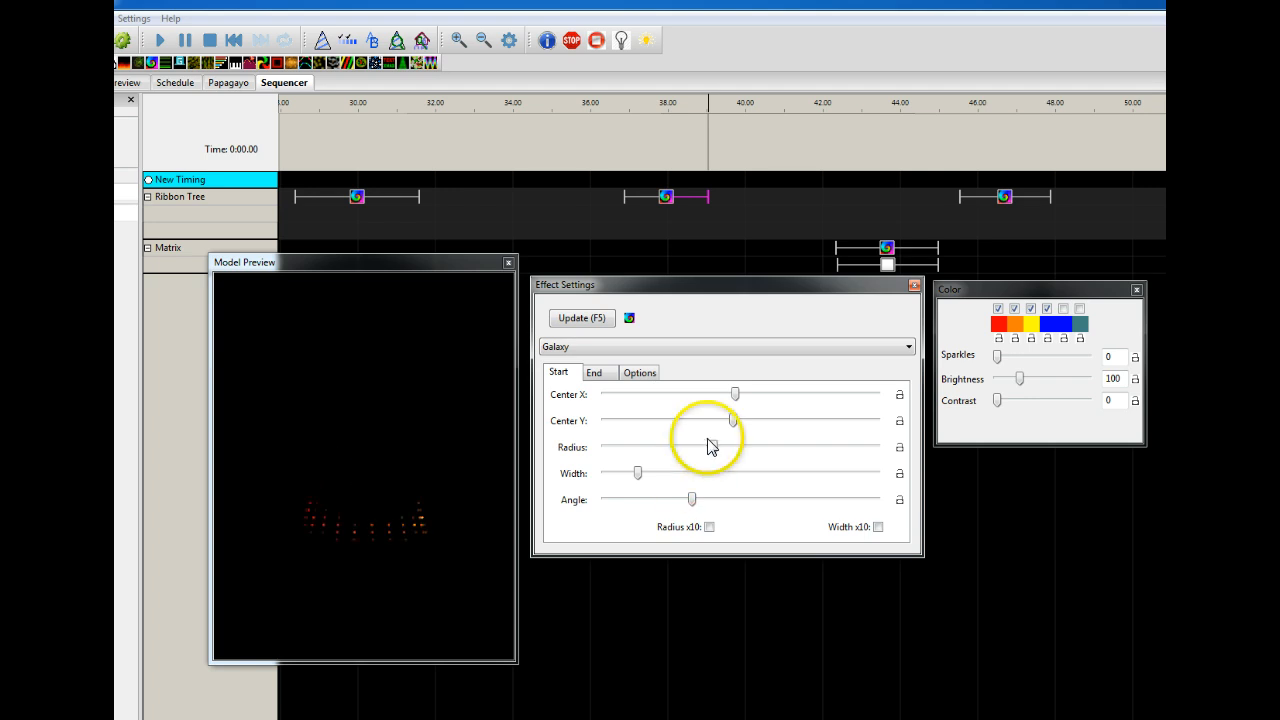
# Try the start Radius x10 and Width x10 options one at a time, turning each off again.
pyautogui.click(709, 527)
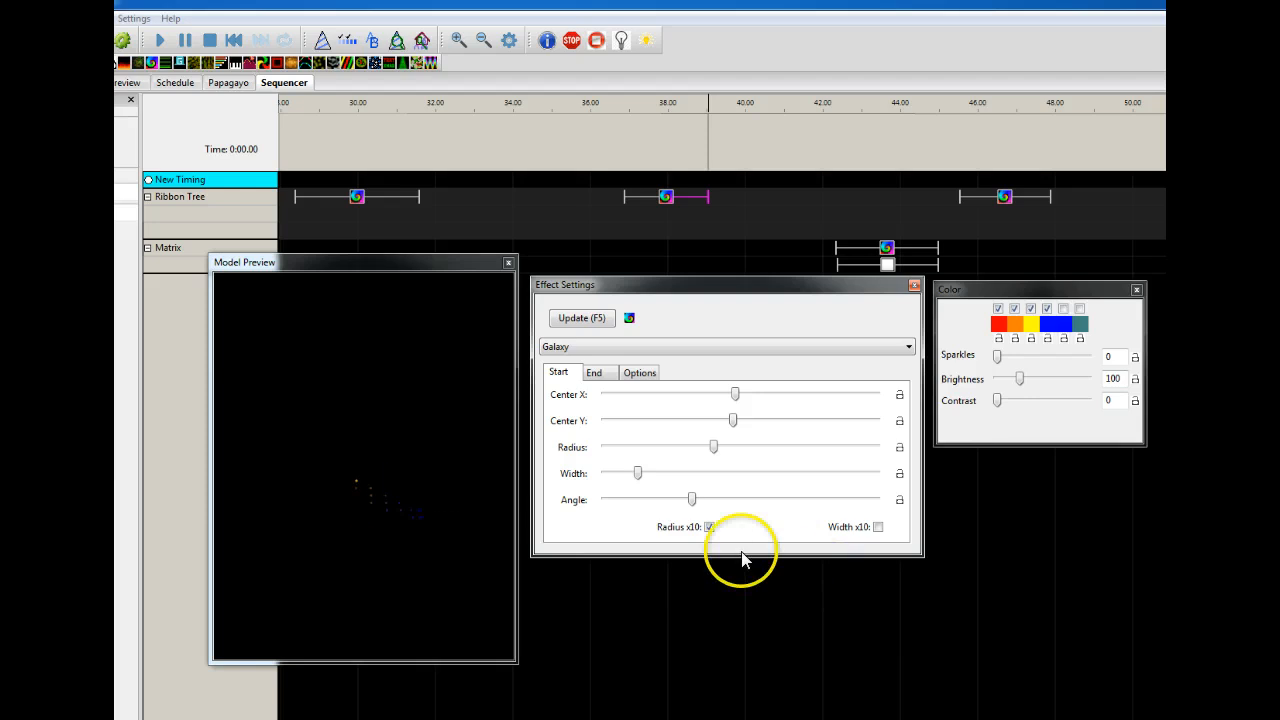
pyautogui.click(709, 527)
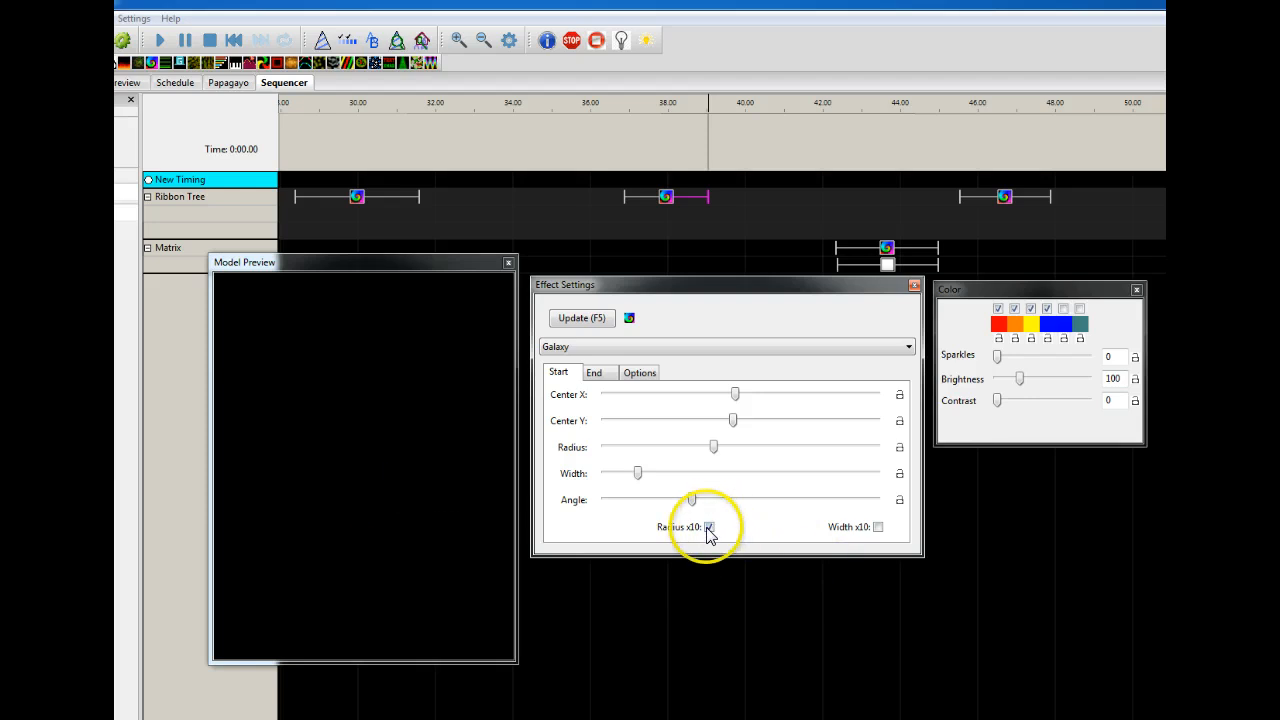
pyautogui.click(877, 527)
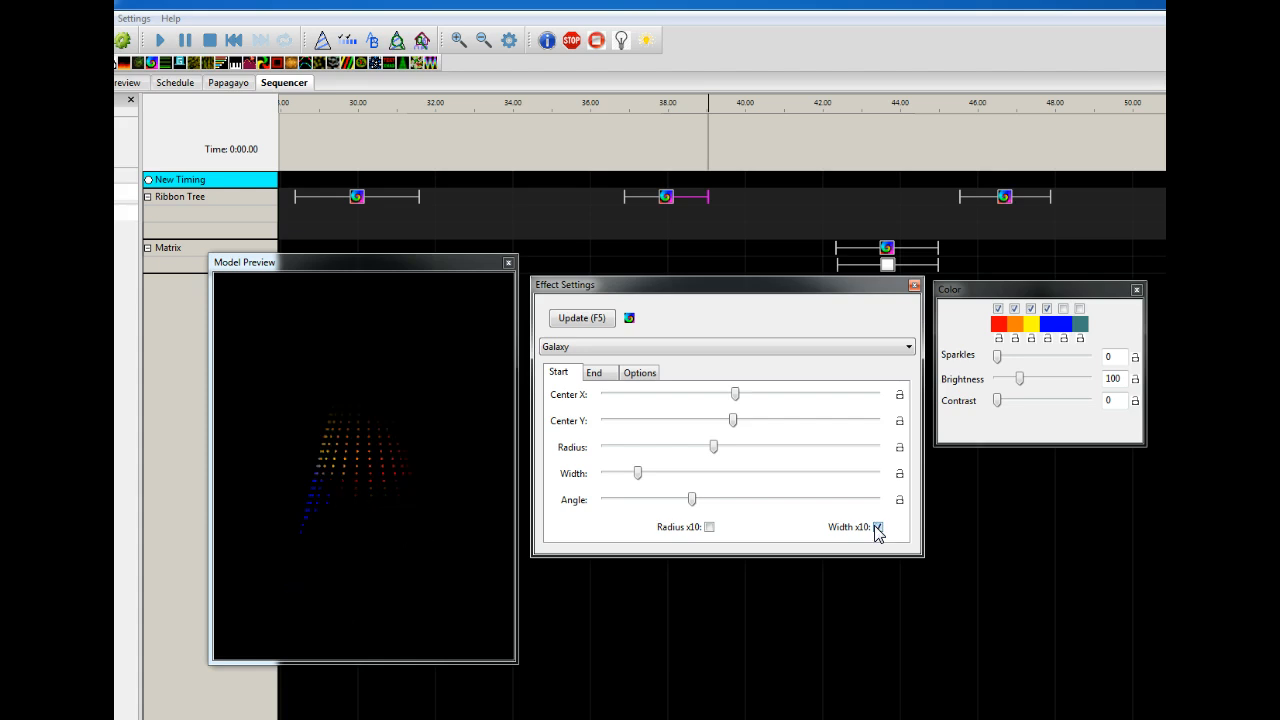
pyautogui.click(877, 528)
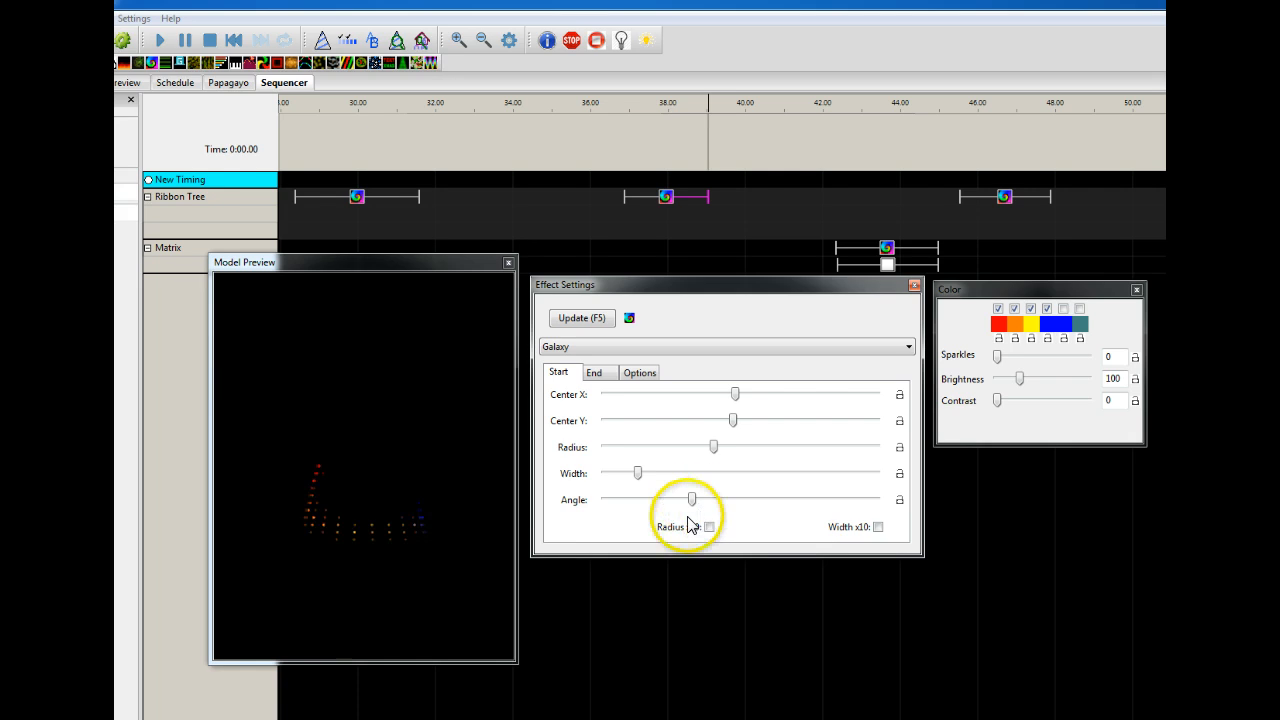
# Try the maximum end Rev's with Rev's x2, and settle on about 85% of the Rev's range with x2 off.
pyautogui.click(594, 370)
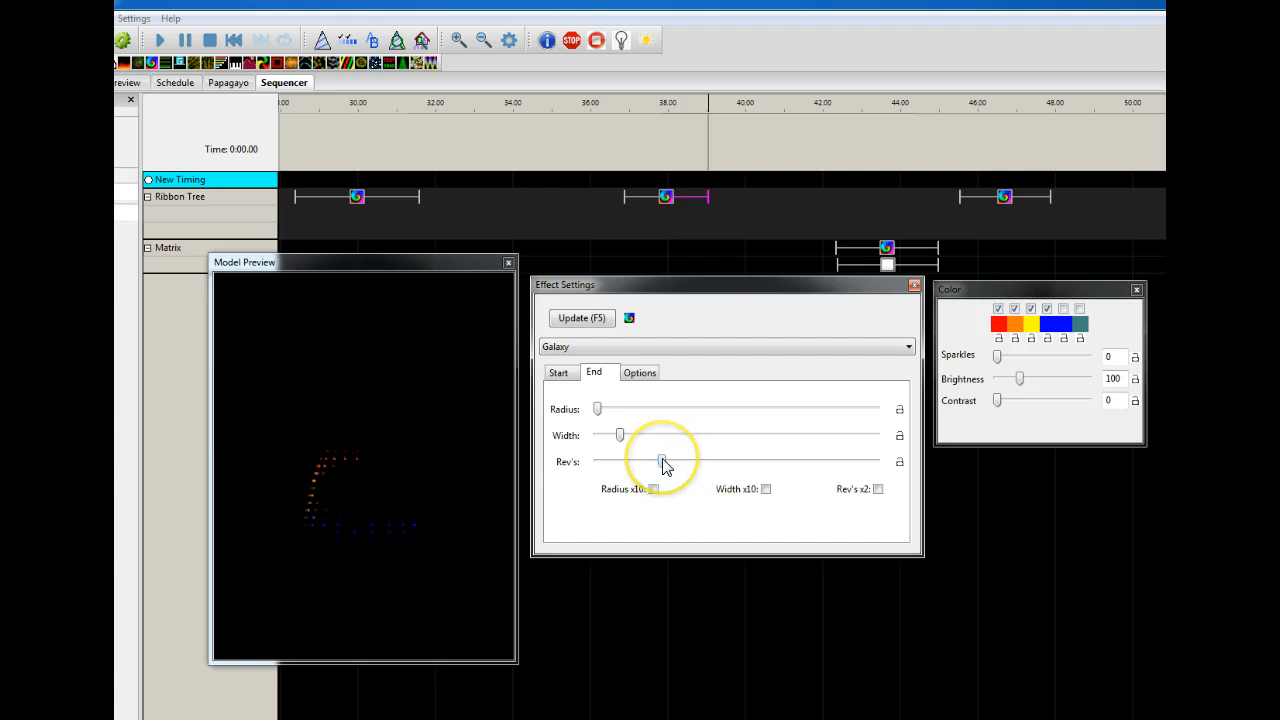
pyautogui.moveTo(663, 463); pyautogui.dragTo(842, 463)
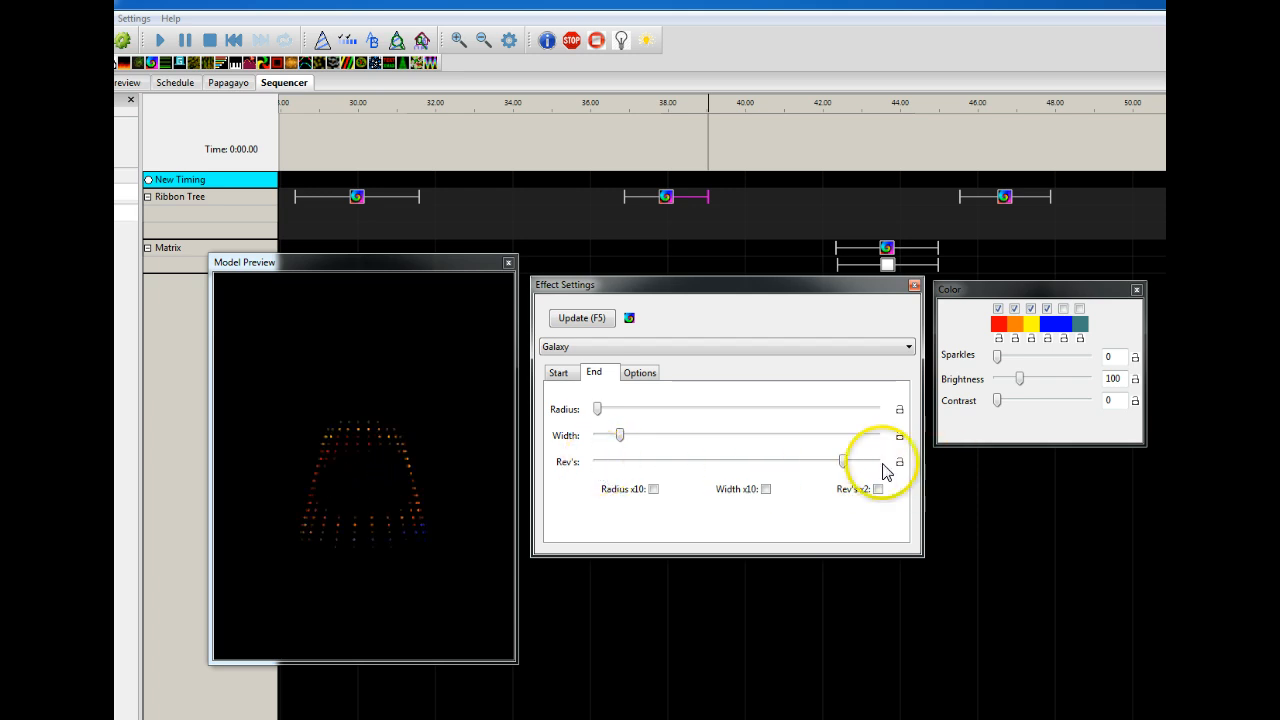
pyautogui.moveTo(844, 461); pyautogui.dragTo(884, 468)
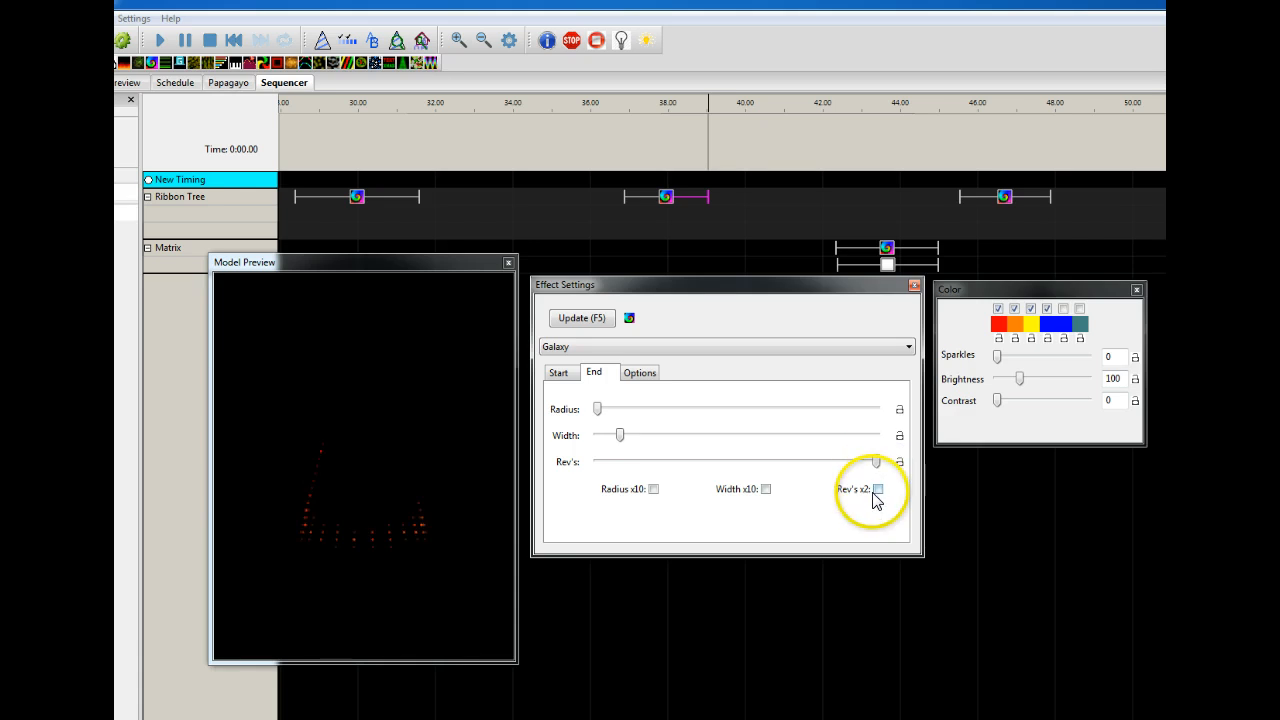
pyautogui.click(878, 489)
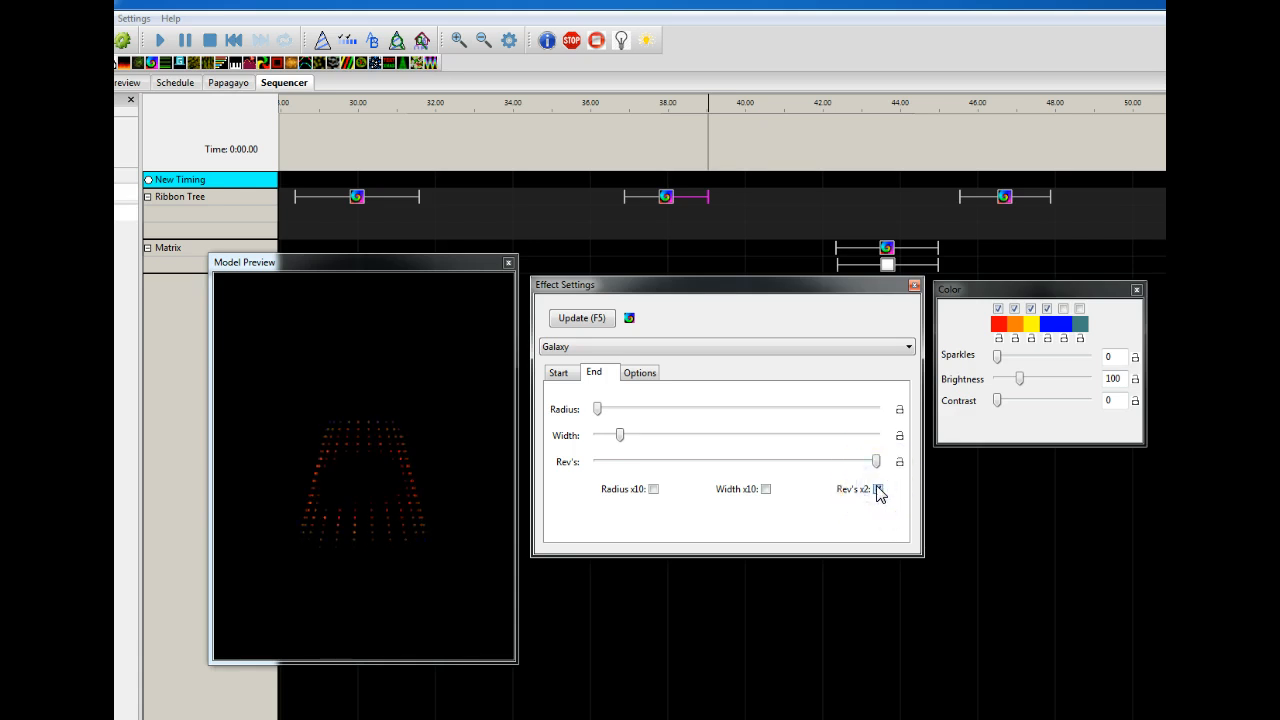
pyautogui.click(386, 490)
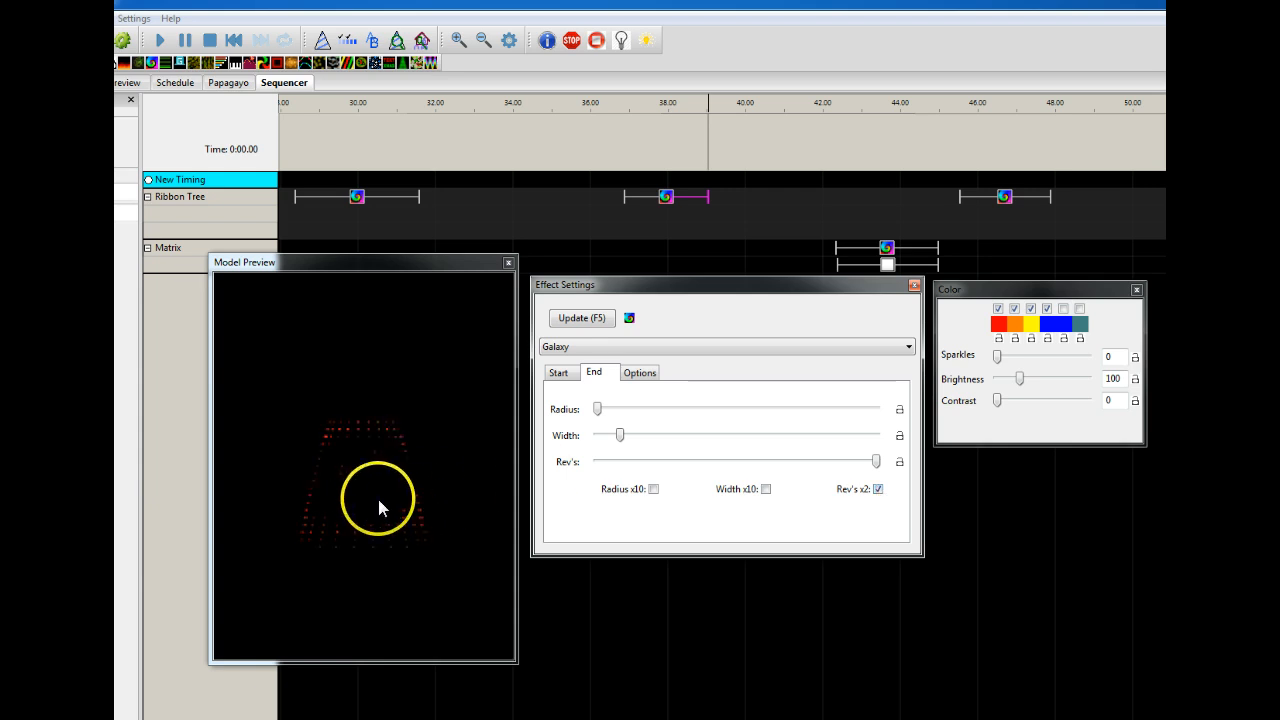
pyautogui.click(878, 489)
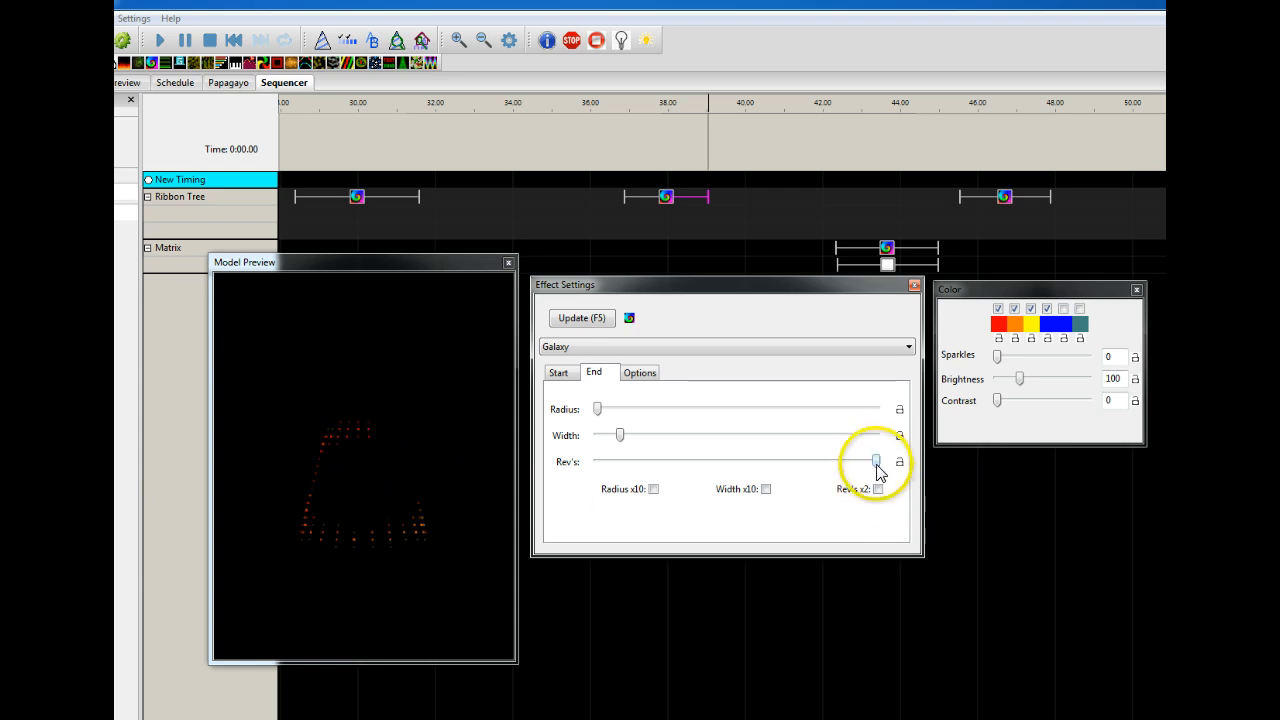
pyautogui.moveTo(877, 465); pyautogui.dragTo(831, 461)
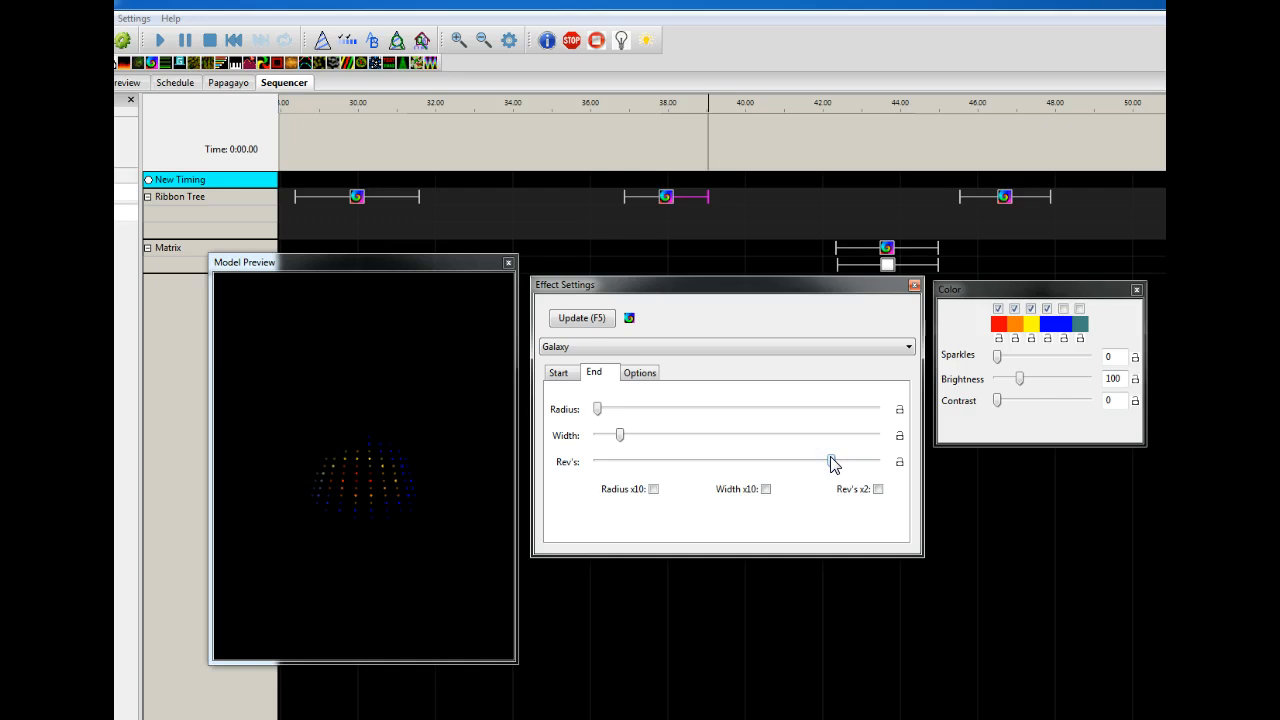
# Turn on the grid icon backgrounds and extend the middle Ribbon Tree Galaxy effect to end at about 40 seconds.
pyautogui.click(640, 373)
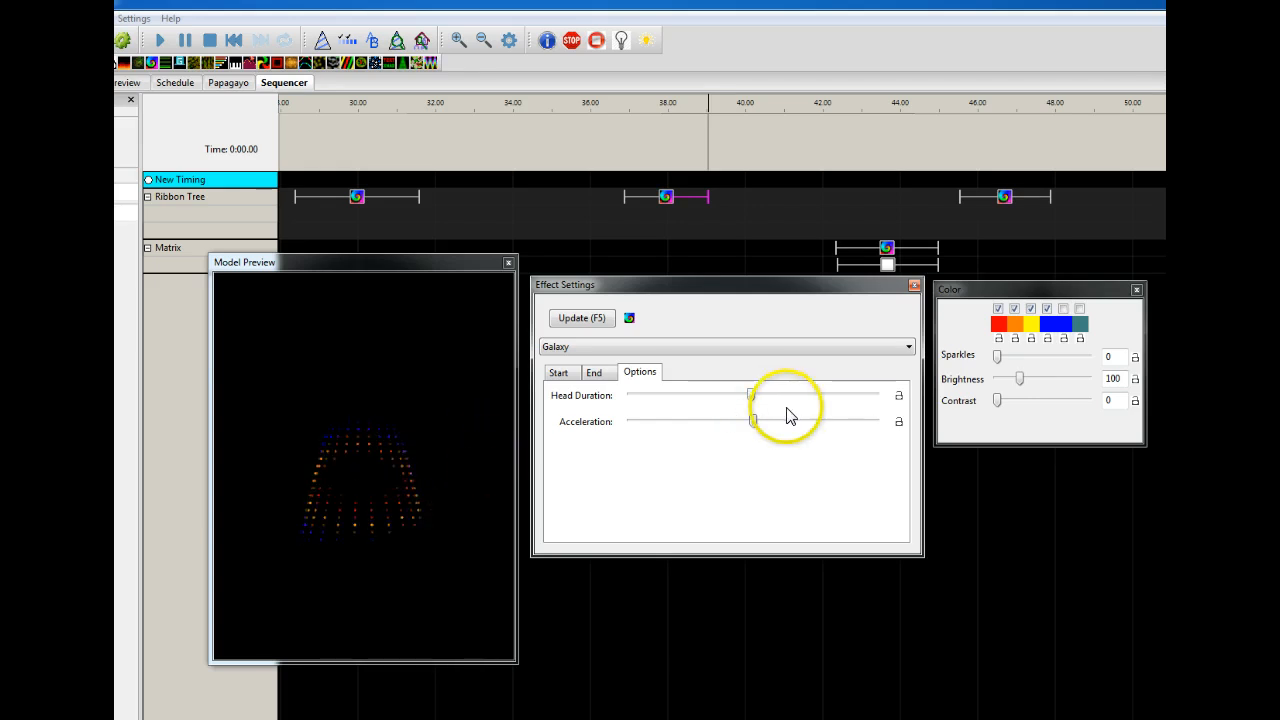
pyautogui.click(1008, 212)
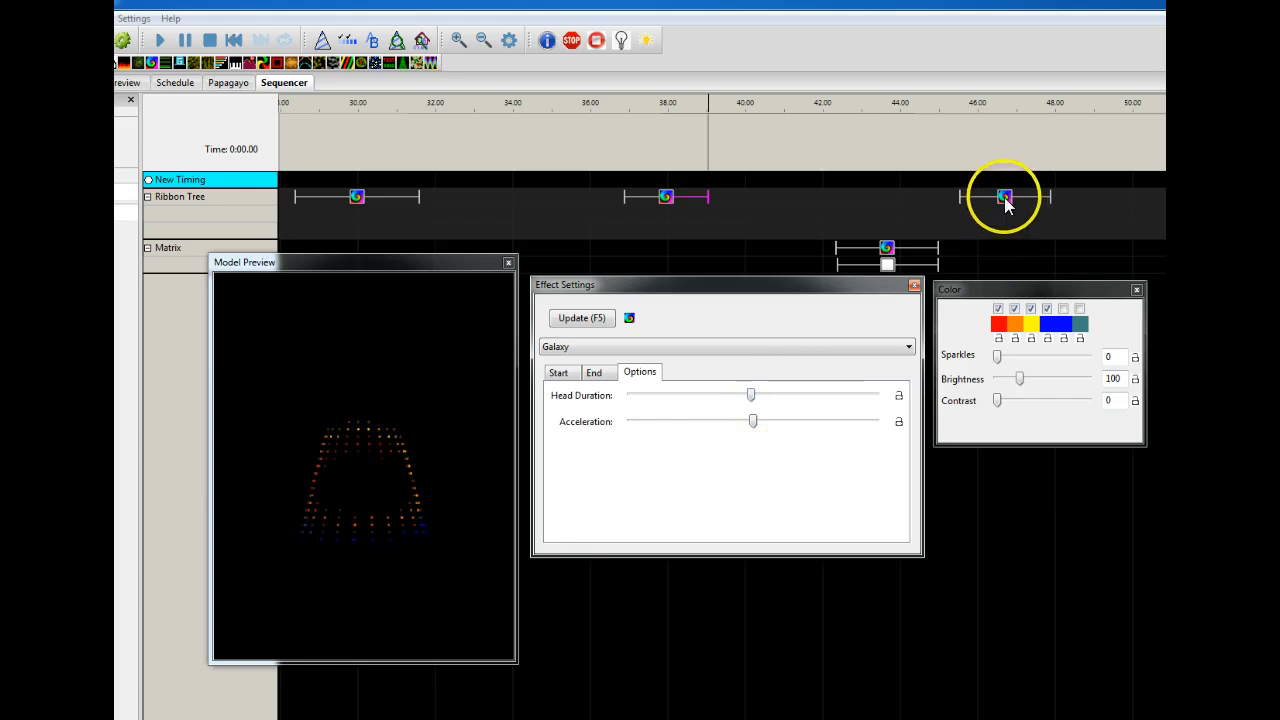
pyautogui.click(668, 199)
pyautogui.click(206, 43)
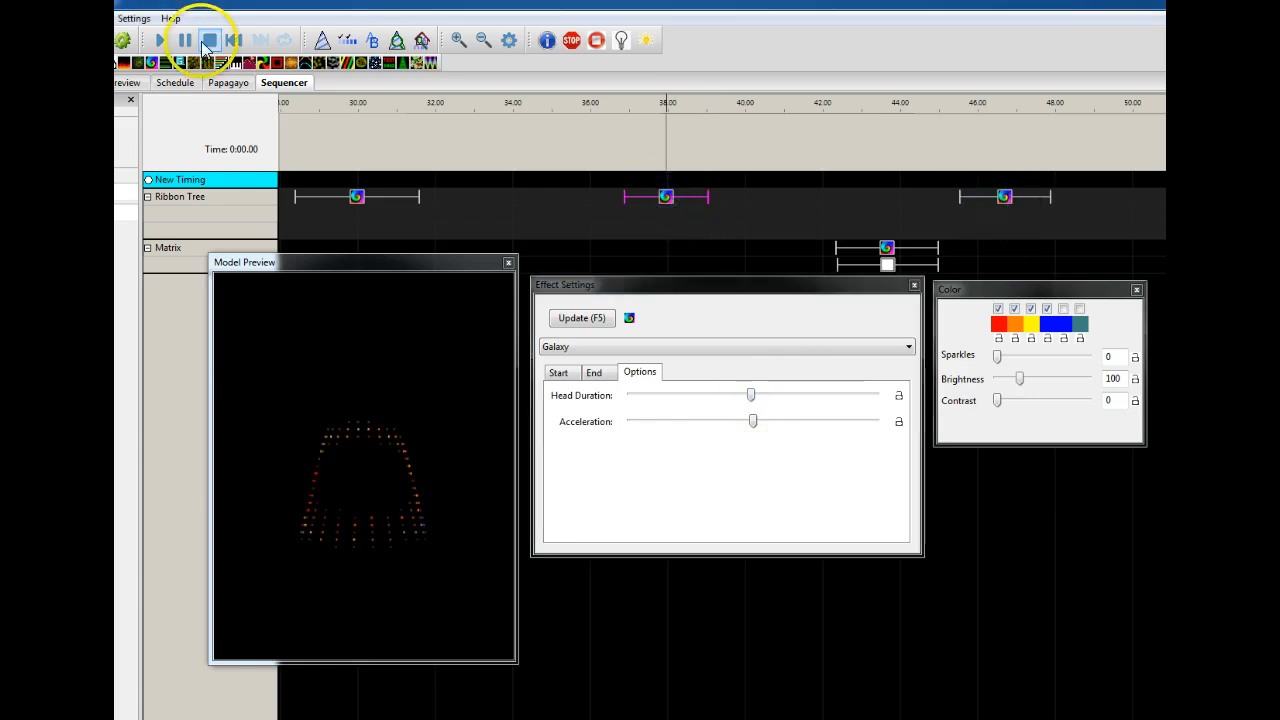
pyautogui.click(133, 18)
pyautogui.moveTo(170, 87)
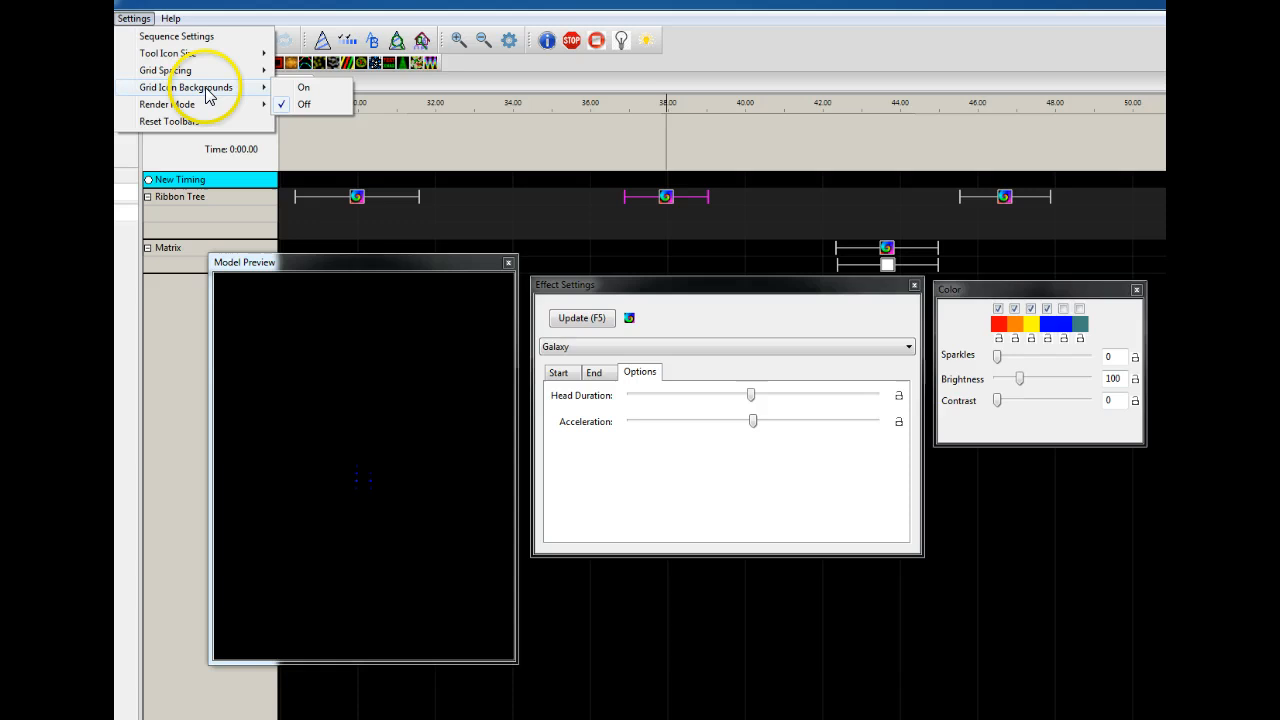
pyautogui.click(304, 88)
pyautogui.moveTo(705, 198); pyautogui.dragTo(742, 198)
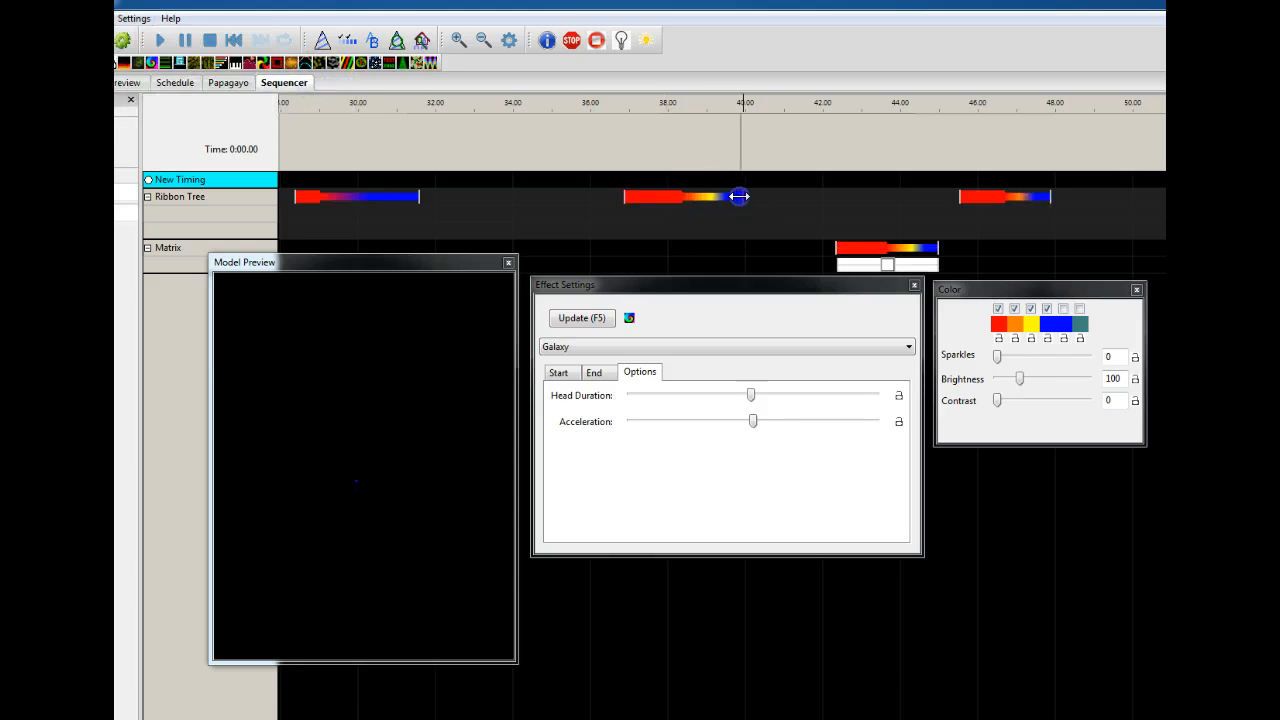
# Try shorter and longer Head Duration values on the middle Galaxy effect, and return it to about the midpoint.
pyautogui.click(659, 195)
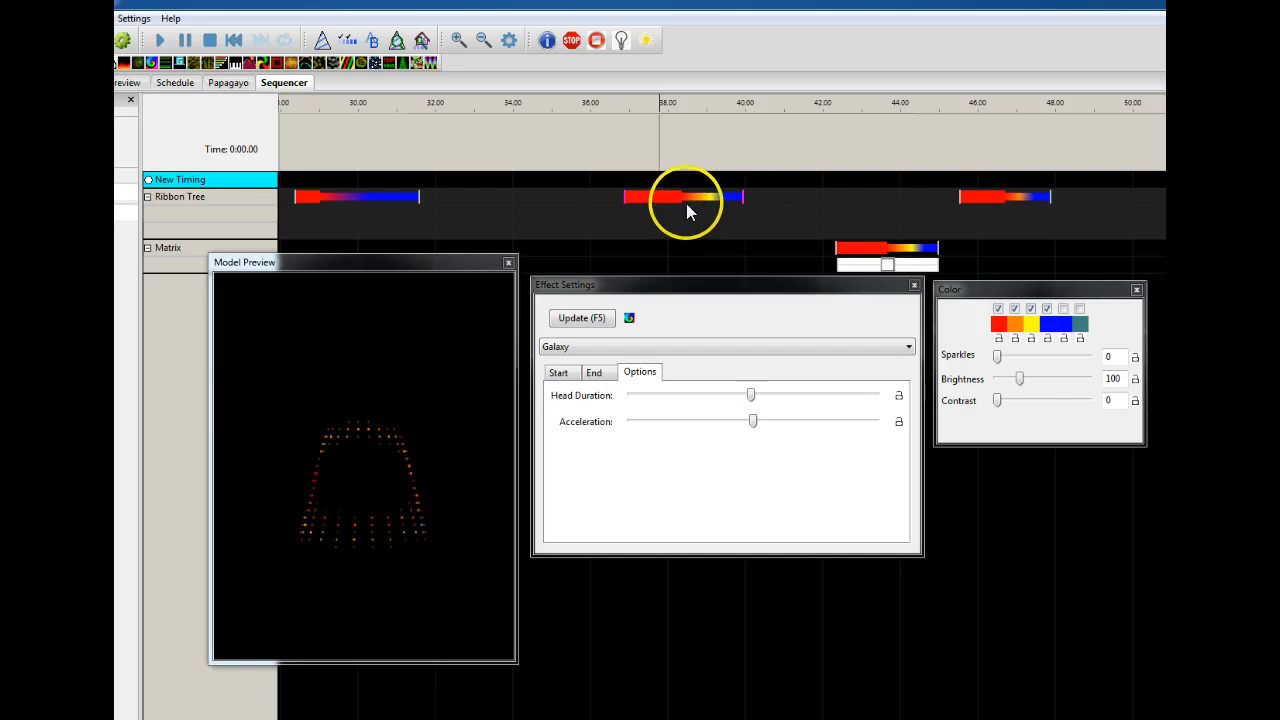
pyautogui.click(751, 397)
pyautogui.moveTo(751, 397); pyautogui.dragTo(709, 397)
pyautogui.moveTo(660, 397); pyautogui.dragTo(864, 401)
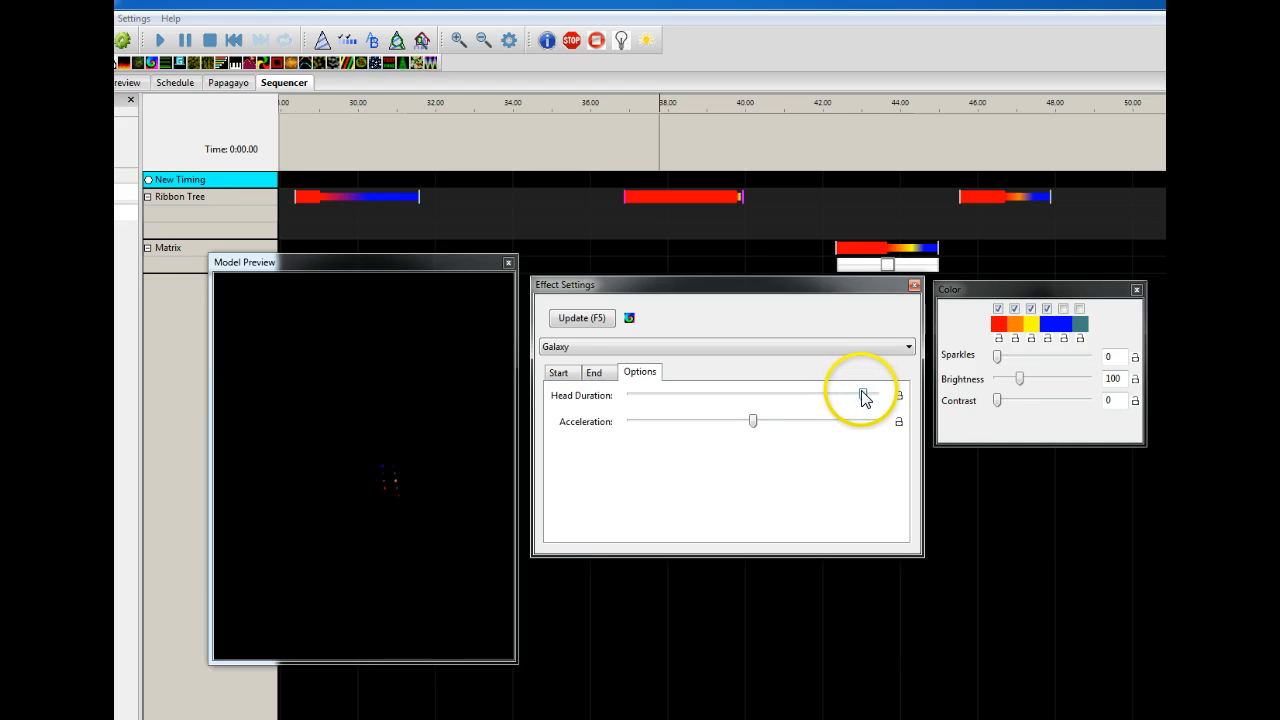
pyautogui.moveTo(864, 395); pyautogui.dragTo(637, 396)
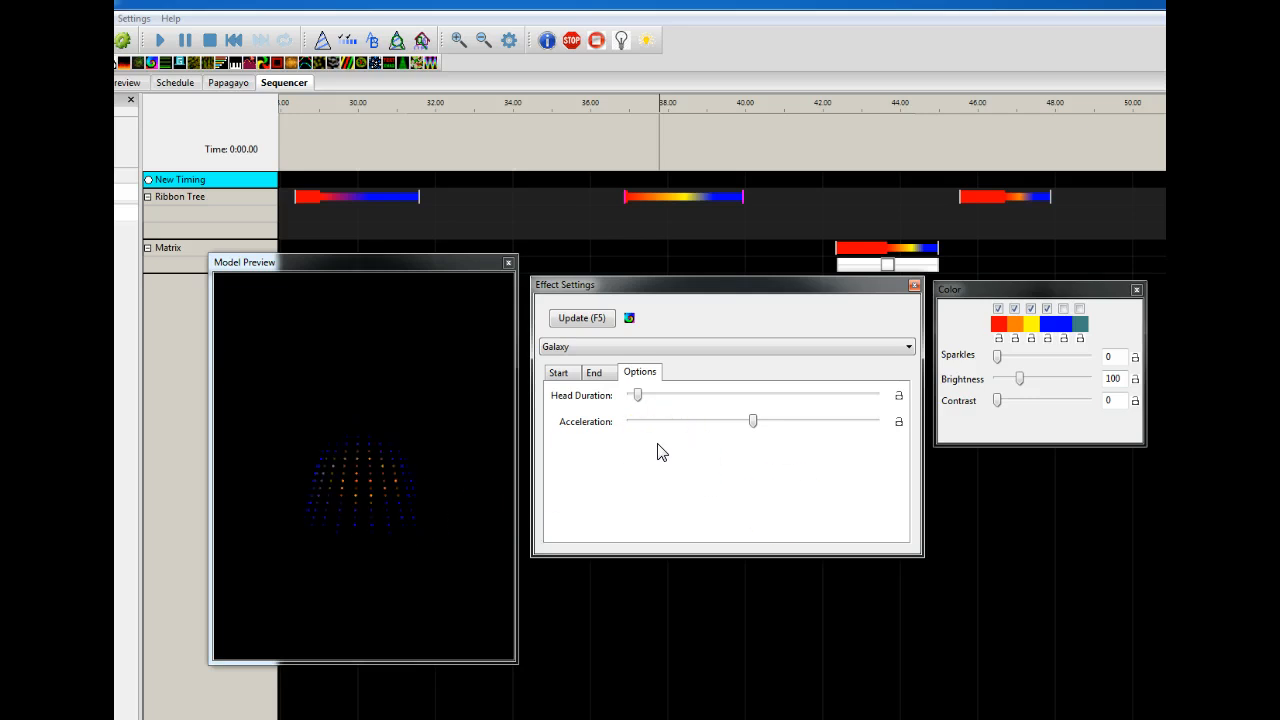
pyautogui.moveTo(636, 395); pyautogui.dragTo(752, 396)
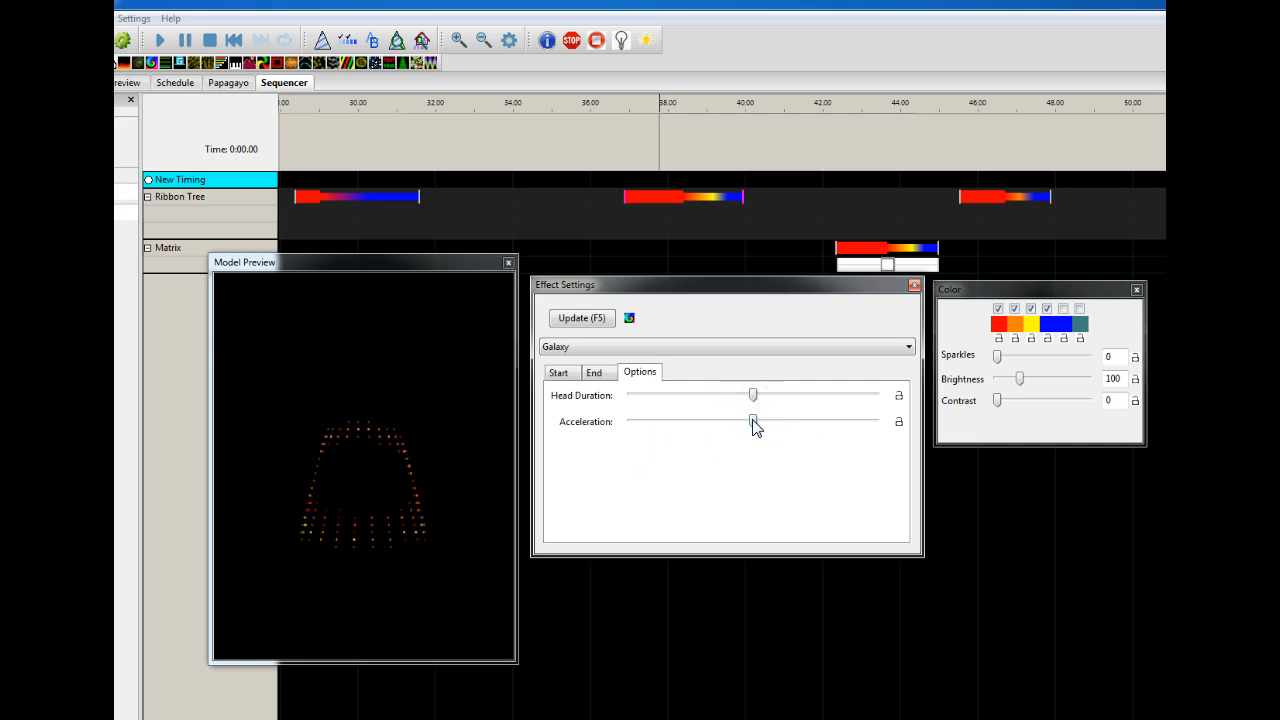
# Try high and low Acceleration values on the middle Galaxy effect.
pyautogui.moveTo(753, 421); pyautogui.dragTo(839, 422)
pyautogui.moveTo(841, 421); pyautogui.dragTo(644, 422)
pyautogui.moveTo(648, 421); pyautogui.dragTo(668, 440)
# Raise the effect's end Radius to about 70% of its range and lower its start Radius to near the minimum.
pyautogui.click(560, 373)
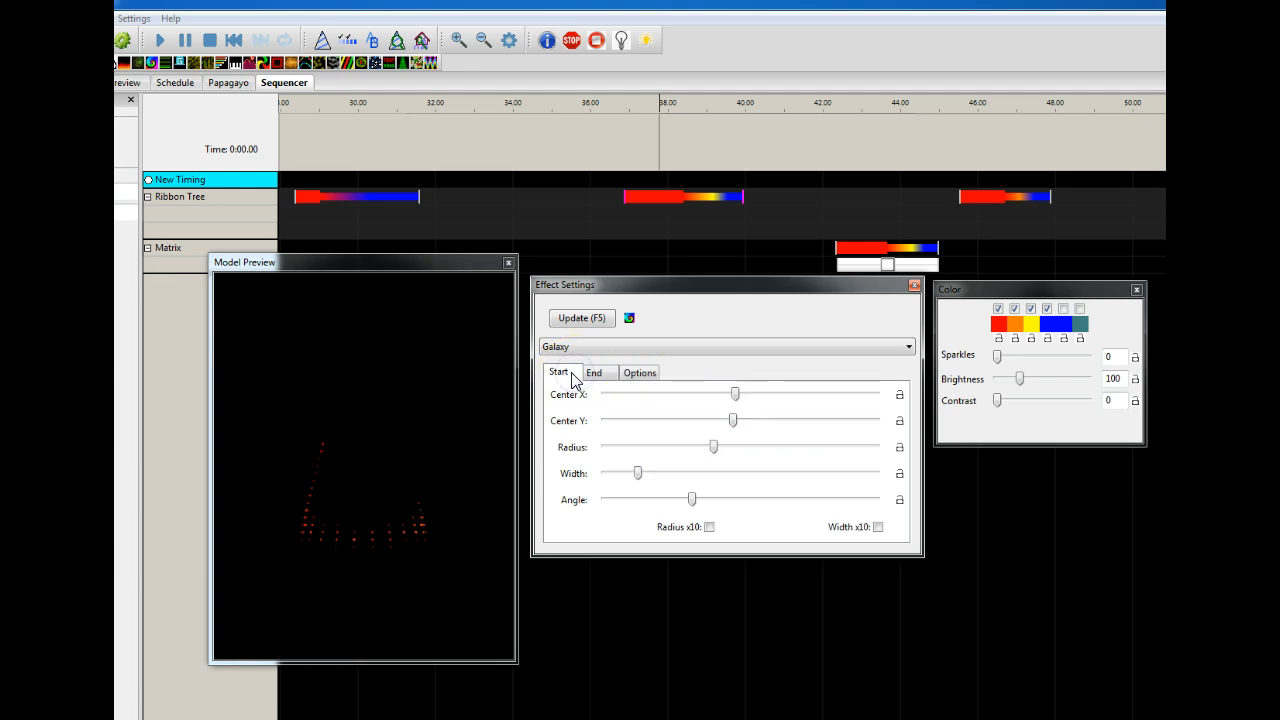
pyautogui.moveTo(714, 447); pyautogui.dragTo(754, 447)
pyautogui.click(596, 374)
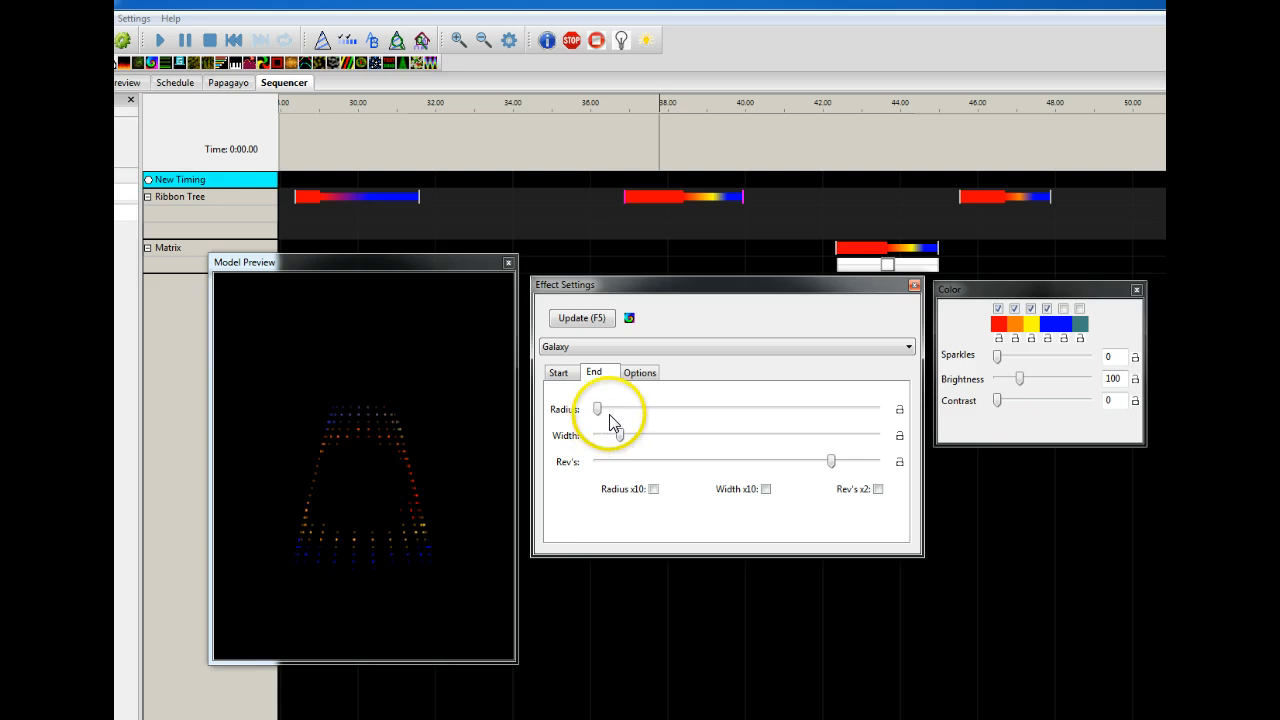
pyautogui.moveTo(600, 409); pyautogui.dragTo(787, 409)
pyautogui.click(560, 373)
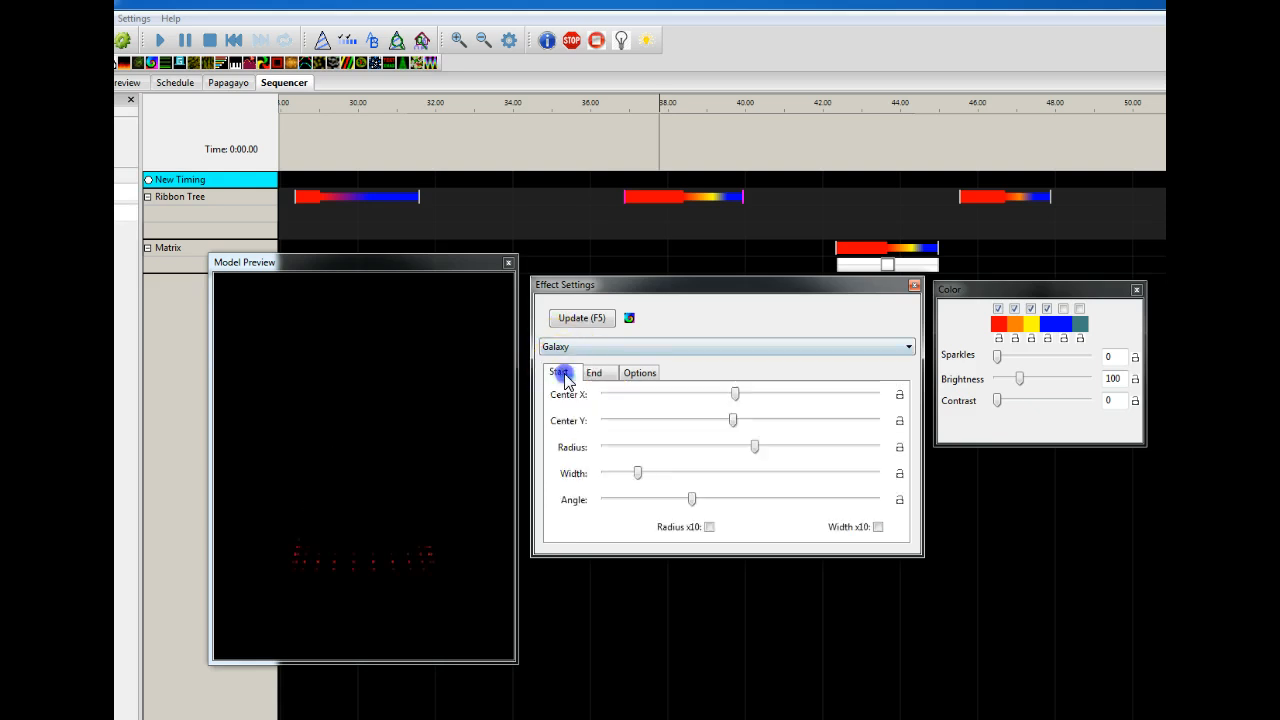
pyautogui.moveTo(757, 449); pyautogui.dragTo(619, 447)
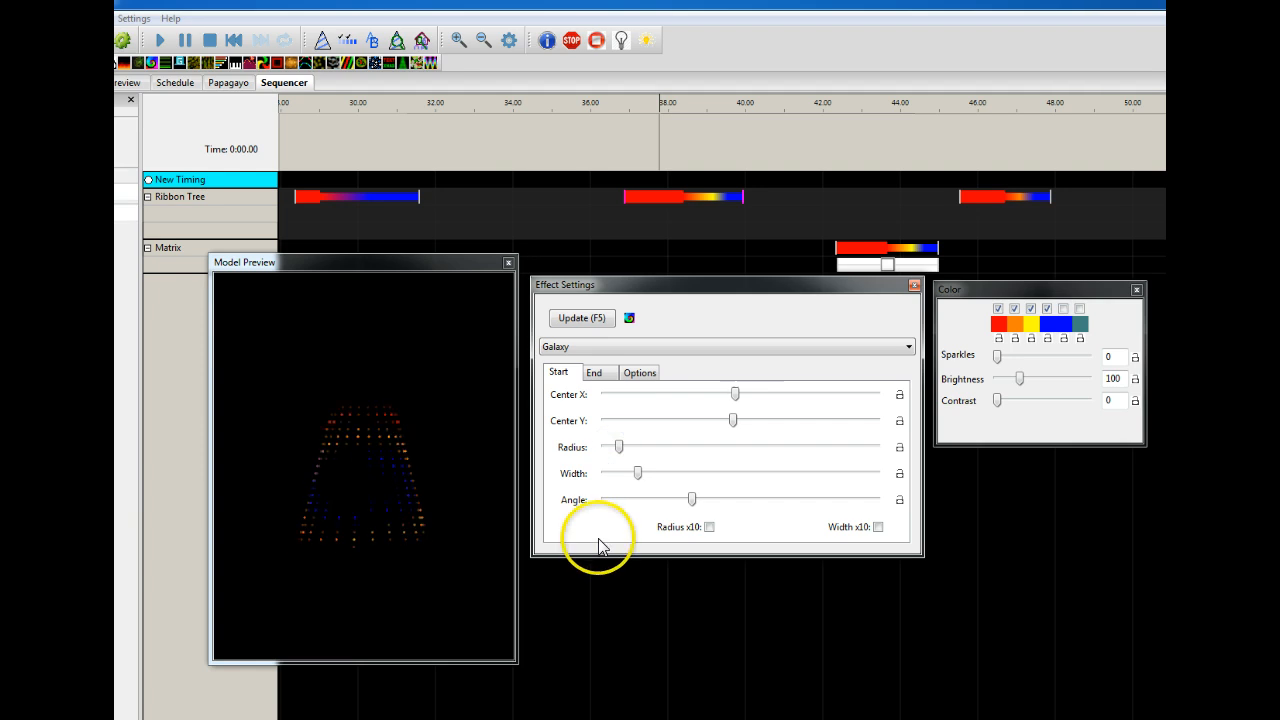
# Compare high and low Acceleration using the small start and large end radius, and set Acceleration to the midpoint.
pyautogui.click(637, 373)
pyautogui.moveTo(657, 437); pyautogui.dragTo(670, 421)
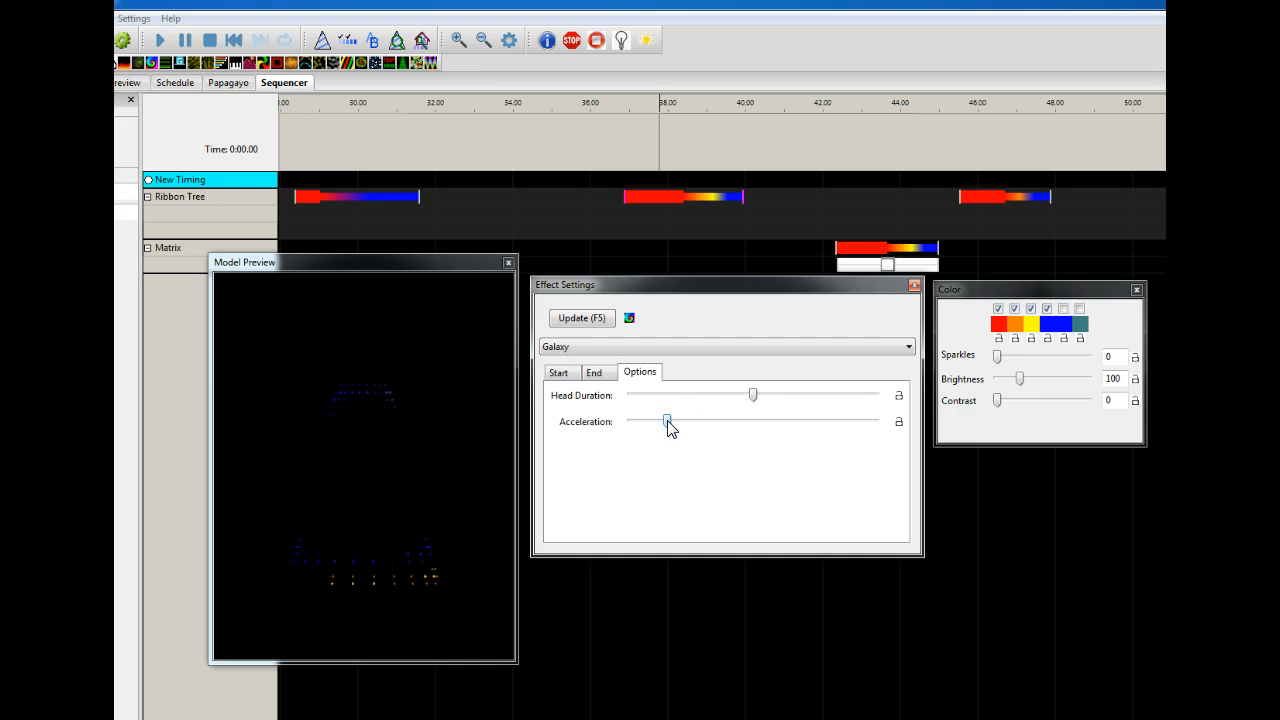
pyautogui.moveTo(670, 423); pyautogui.dragTo(826, 423)
pyautogui.moveTo(826, 423); pyautogui.dragTo(630, 423)
pyautogui.moveTo(631, 423); pyautogui.dragTo(752, 423)
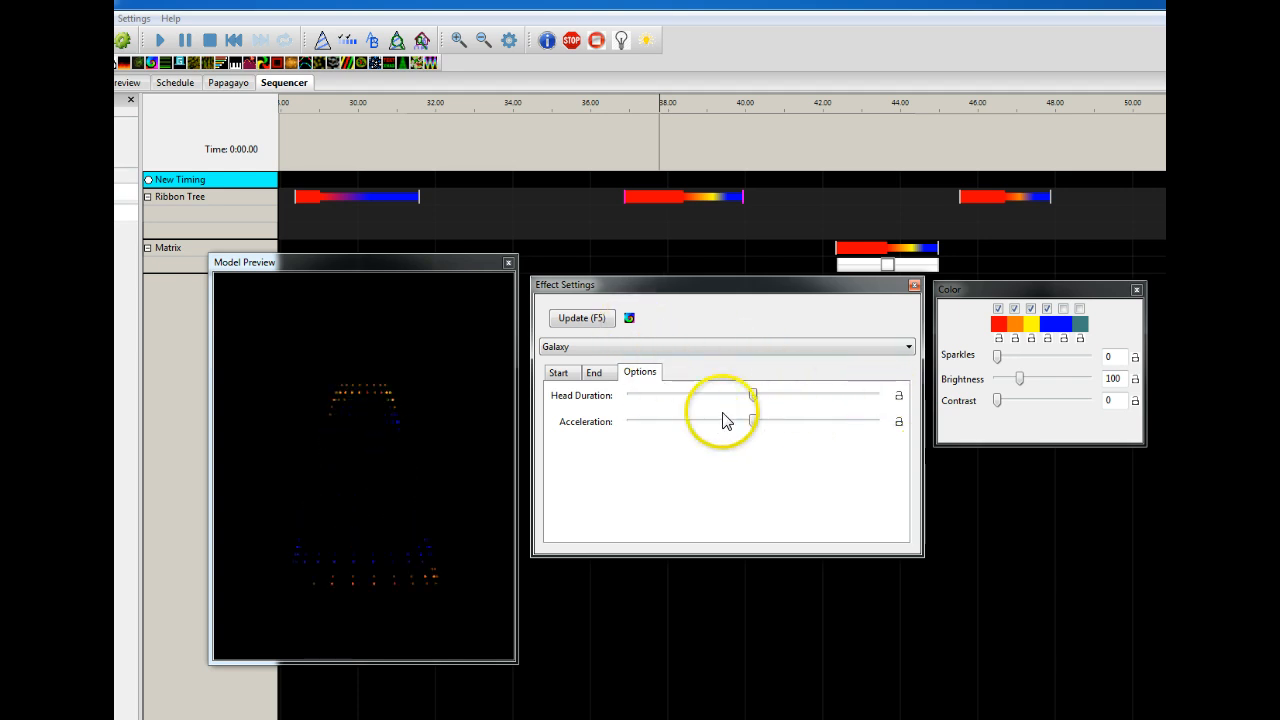
# Review the middle Galaxy effect's end and start settings.
pyautogui.click(558, 372)
pyautogui.click(594, 372)
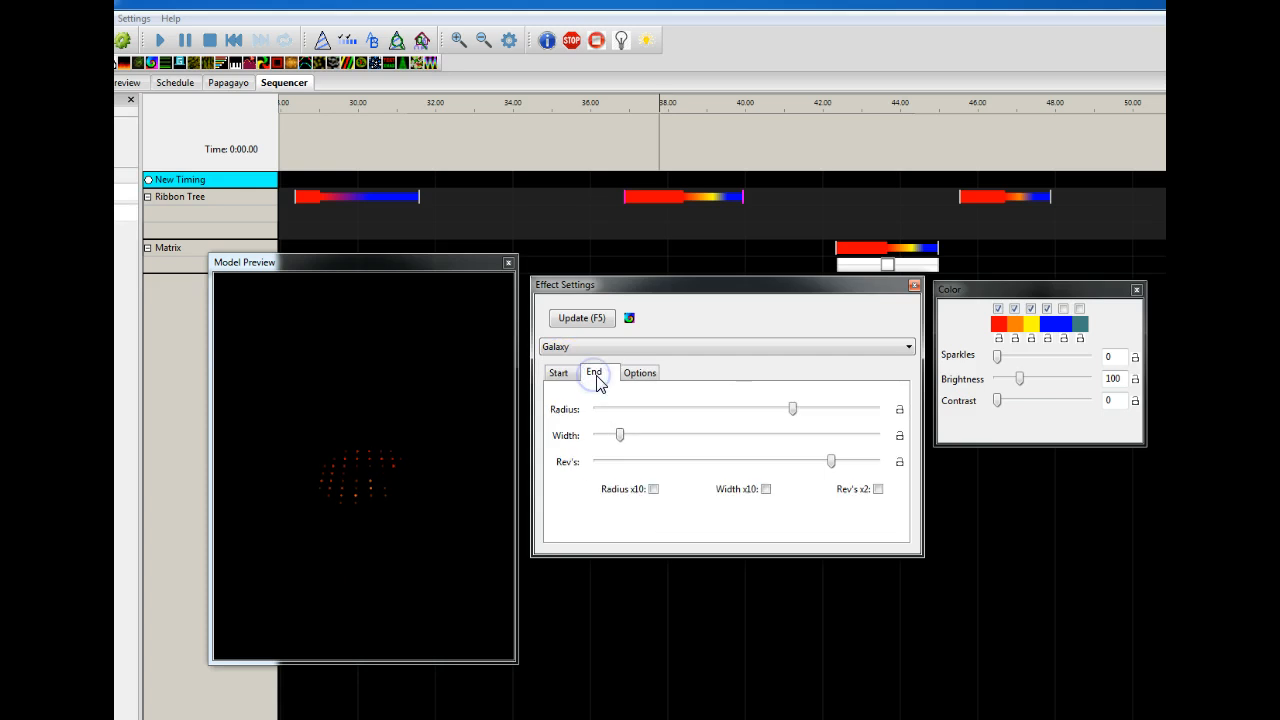
pyautogui.click(556, 376)
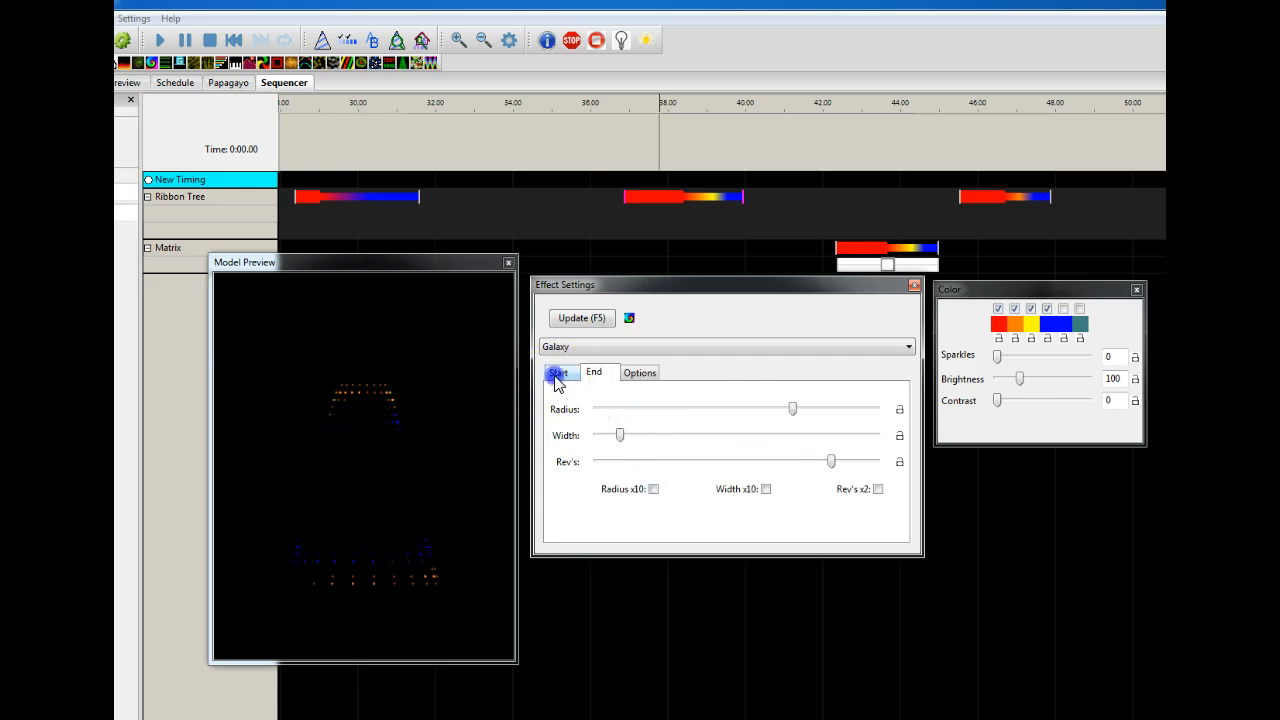
pyautogui.click(713, 499)
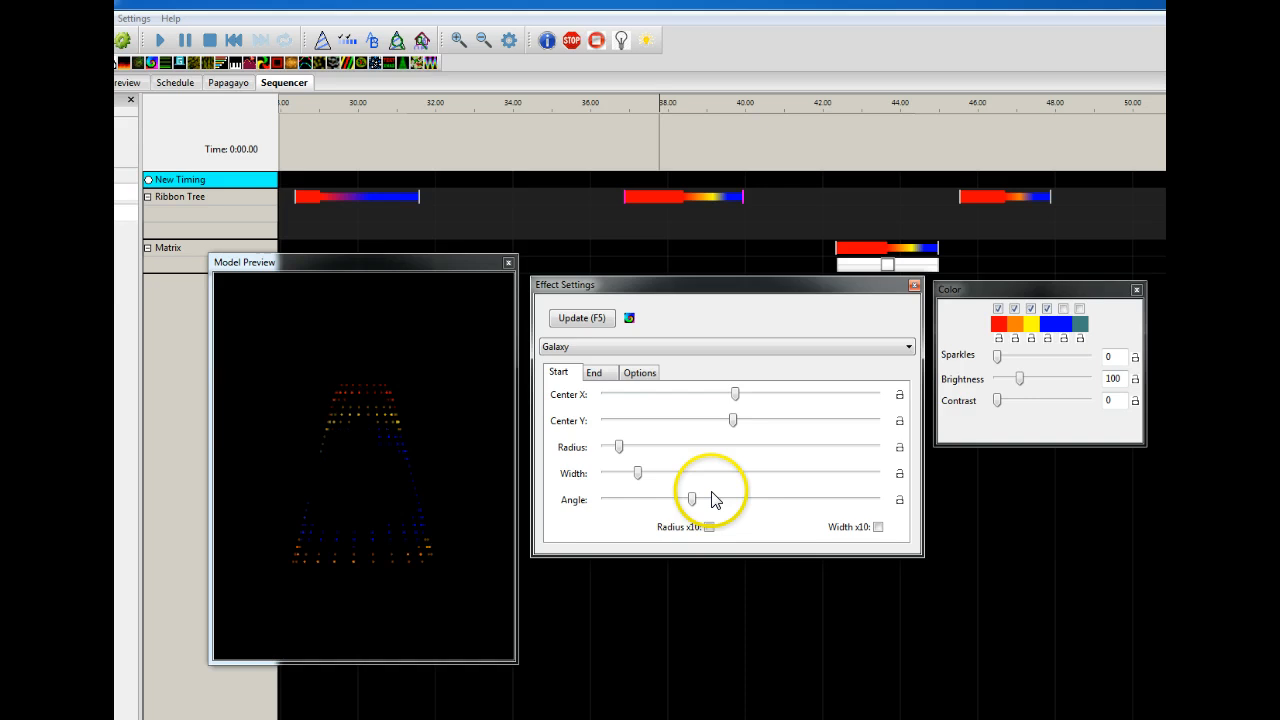